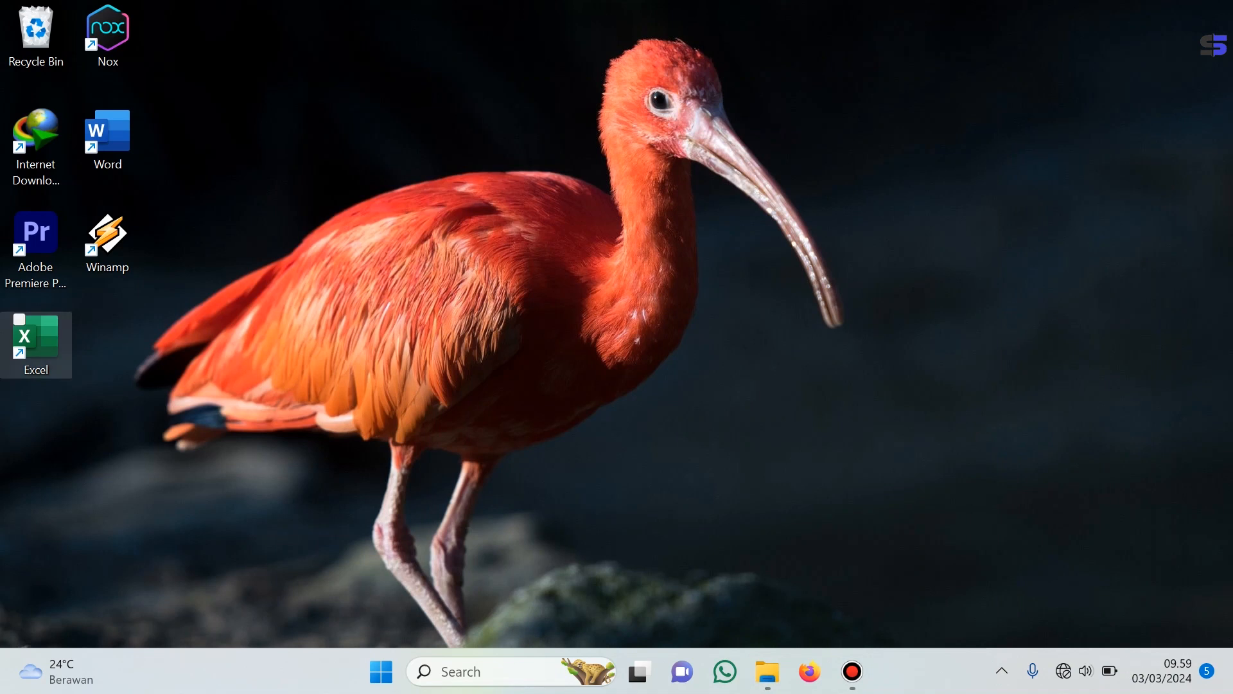
Start Excel with a blank workbook, maximize its window and set the sheet zoom to 110%
double_click(36, 344)
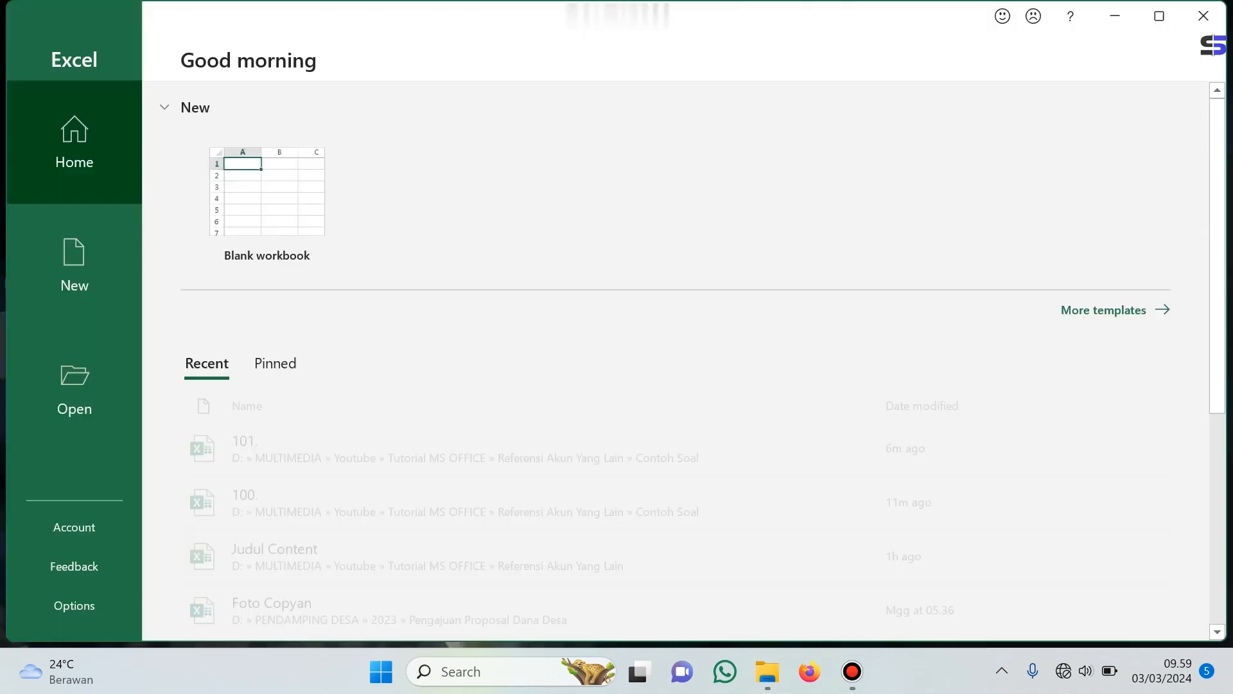
click(267, 206)
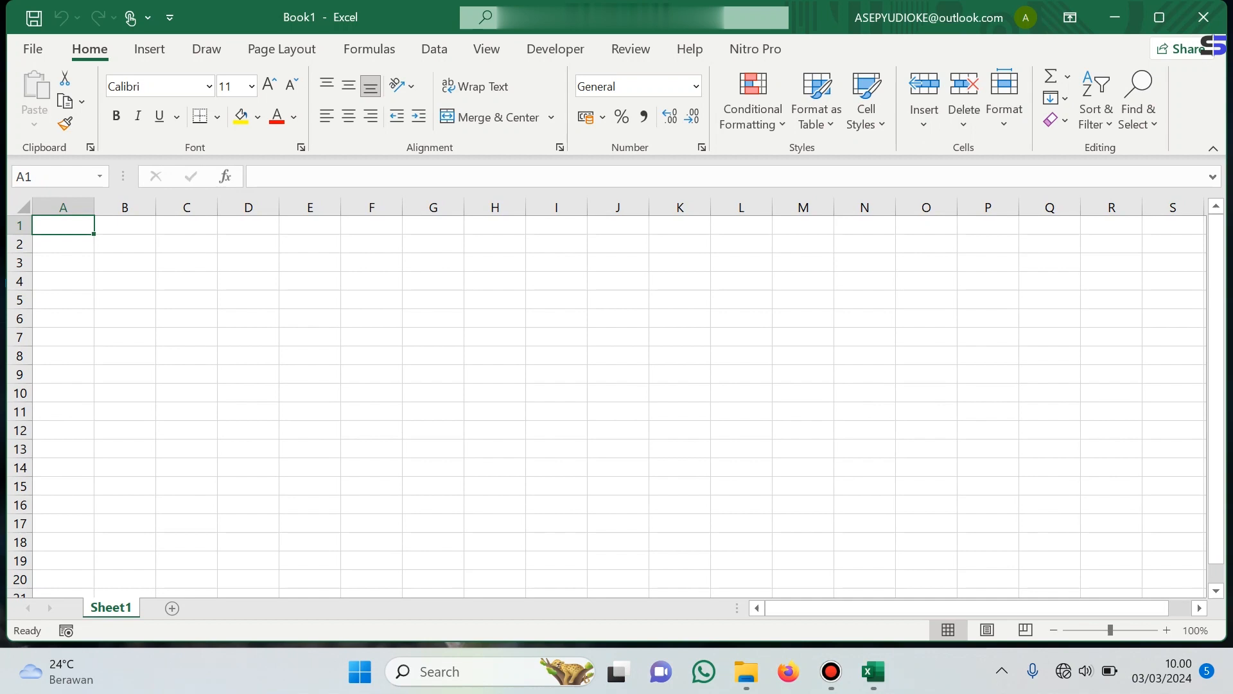
click(1160, 17)
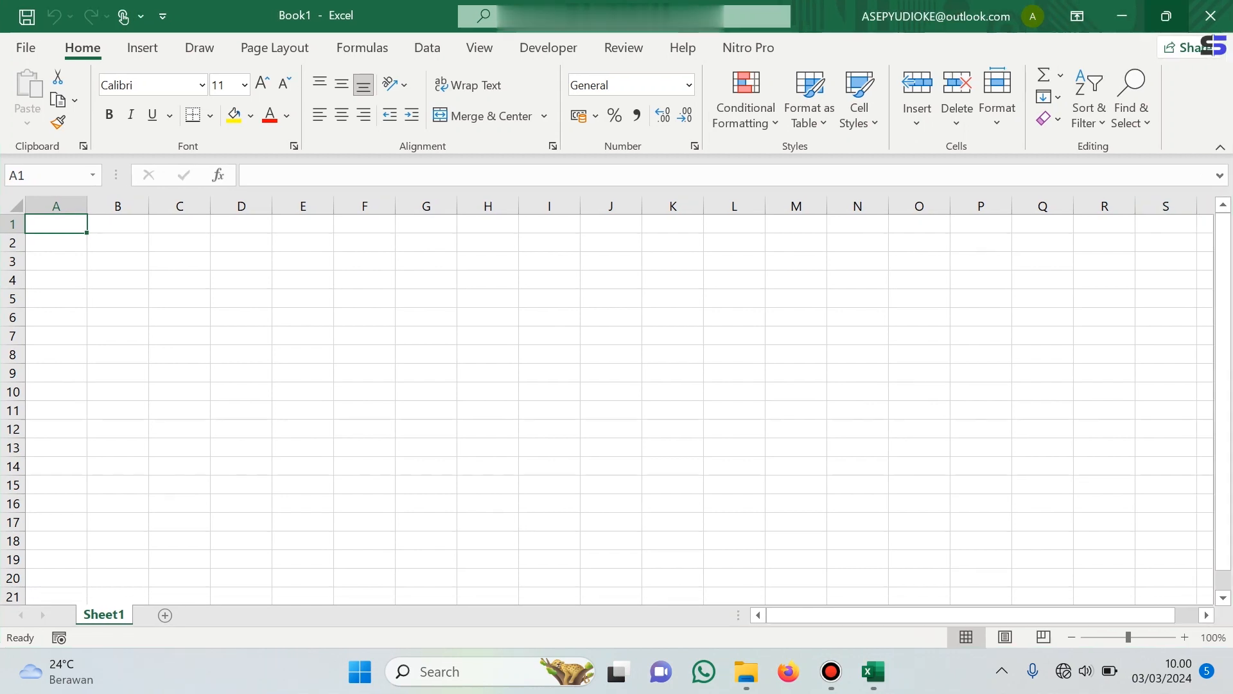
click(1166, 630)
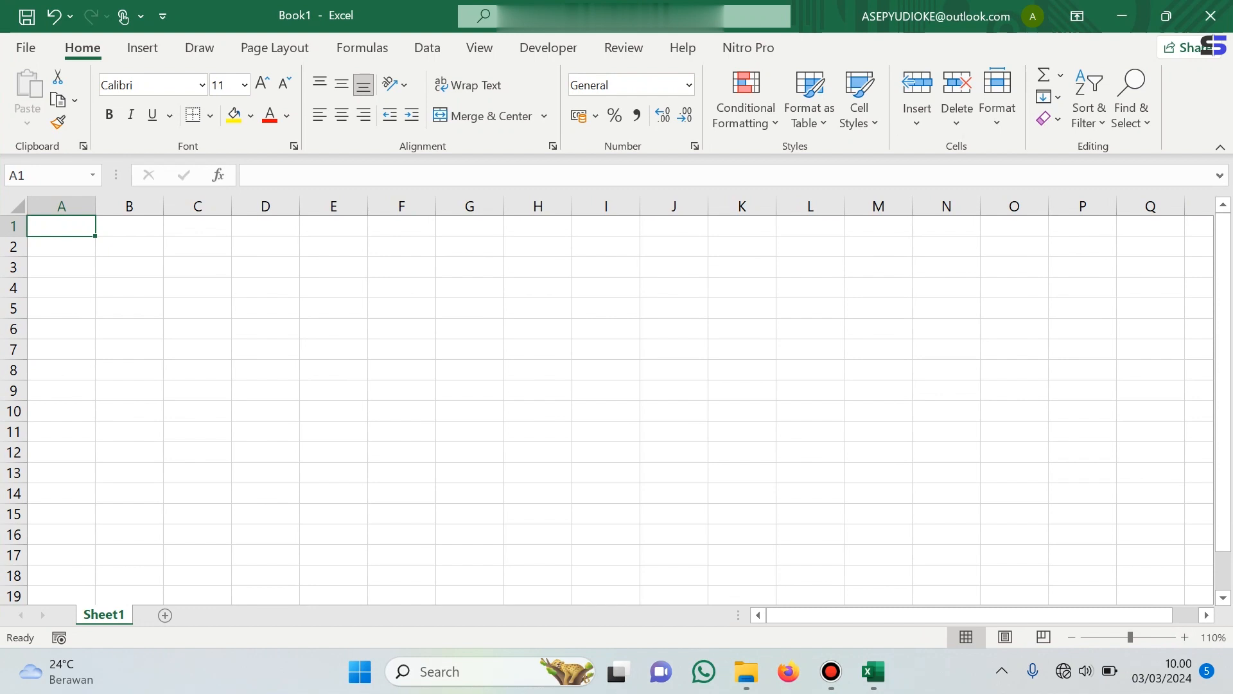
Middle-align all cells of the sheet vertically and set their font size to 12
click(18, 207)
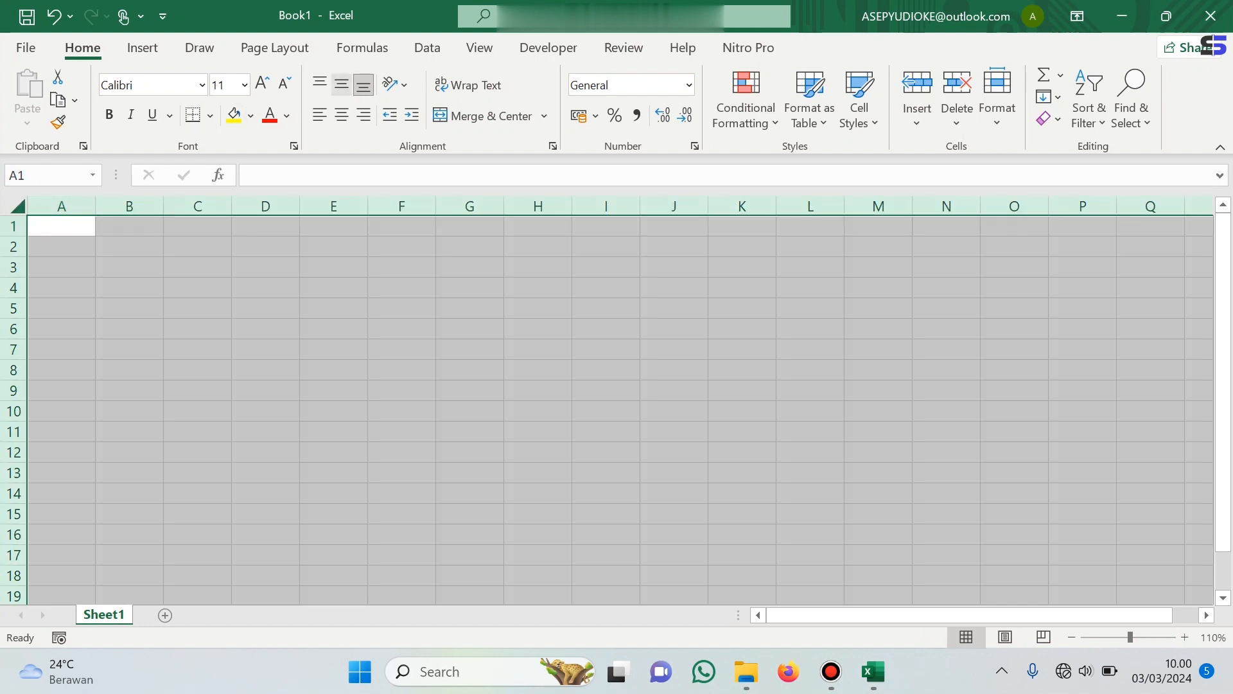
click(342, 83)
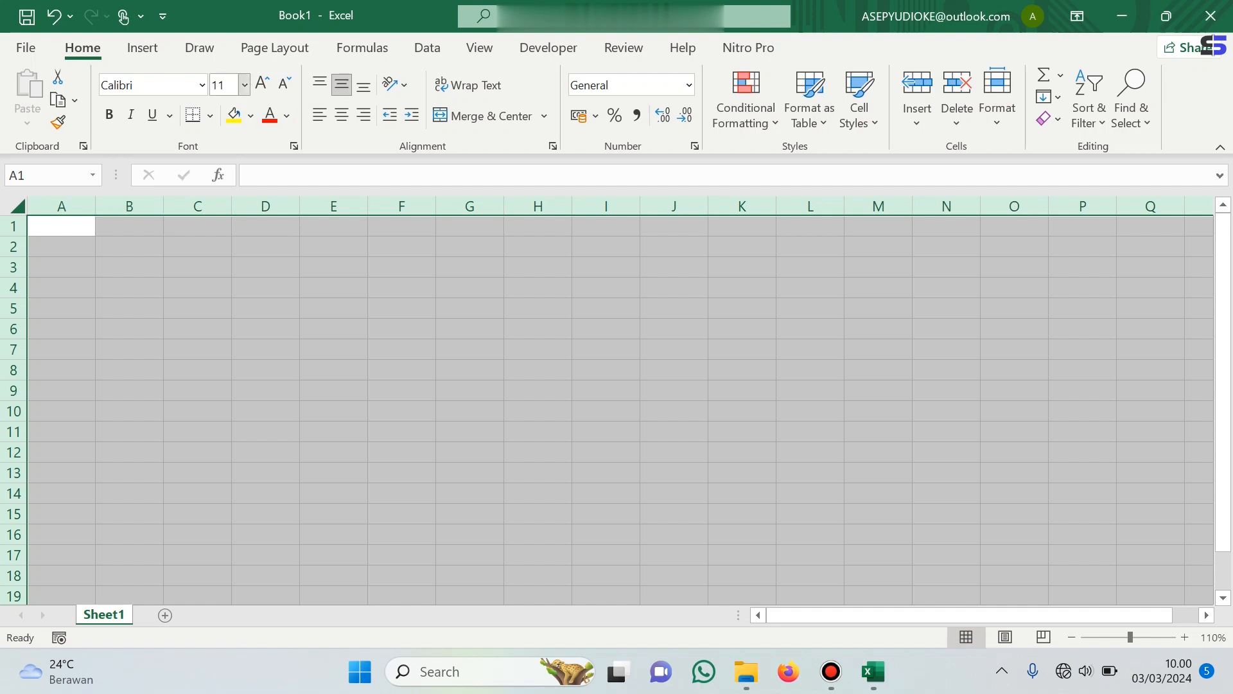
click(244, 84)
click(224, 204)
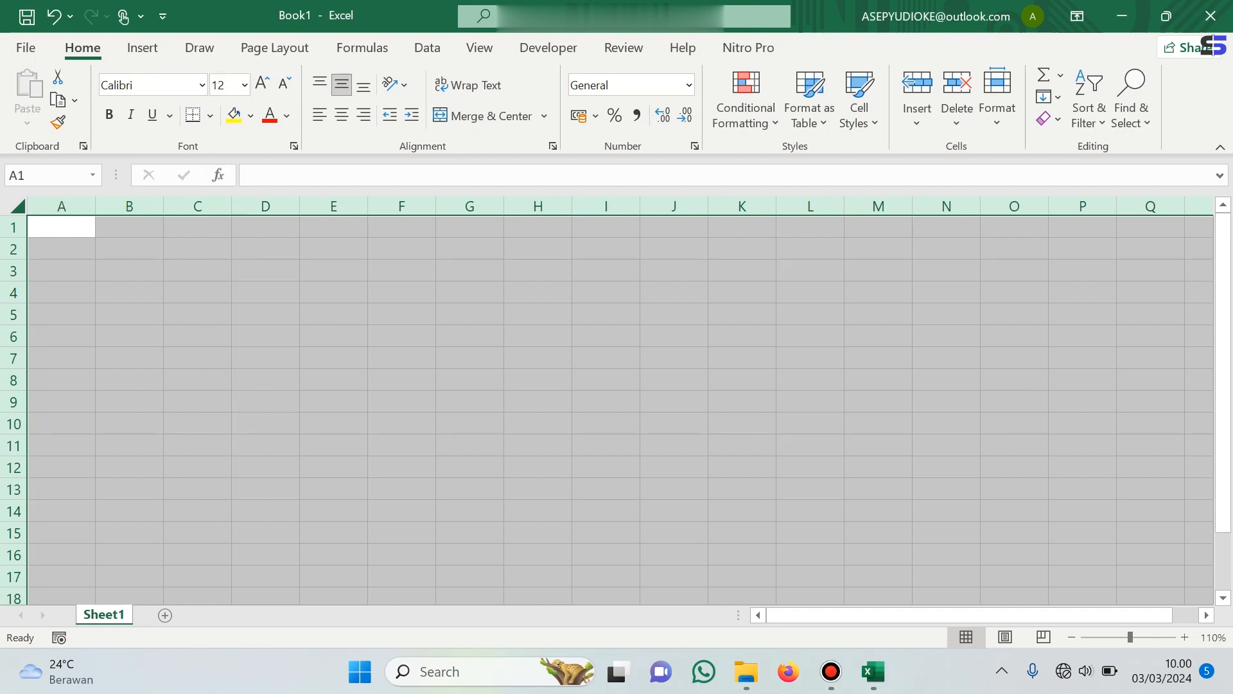
Change the font of the whole sheet to Times New Roman
click(201, 84)
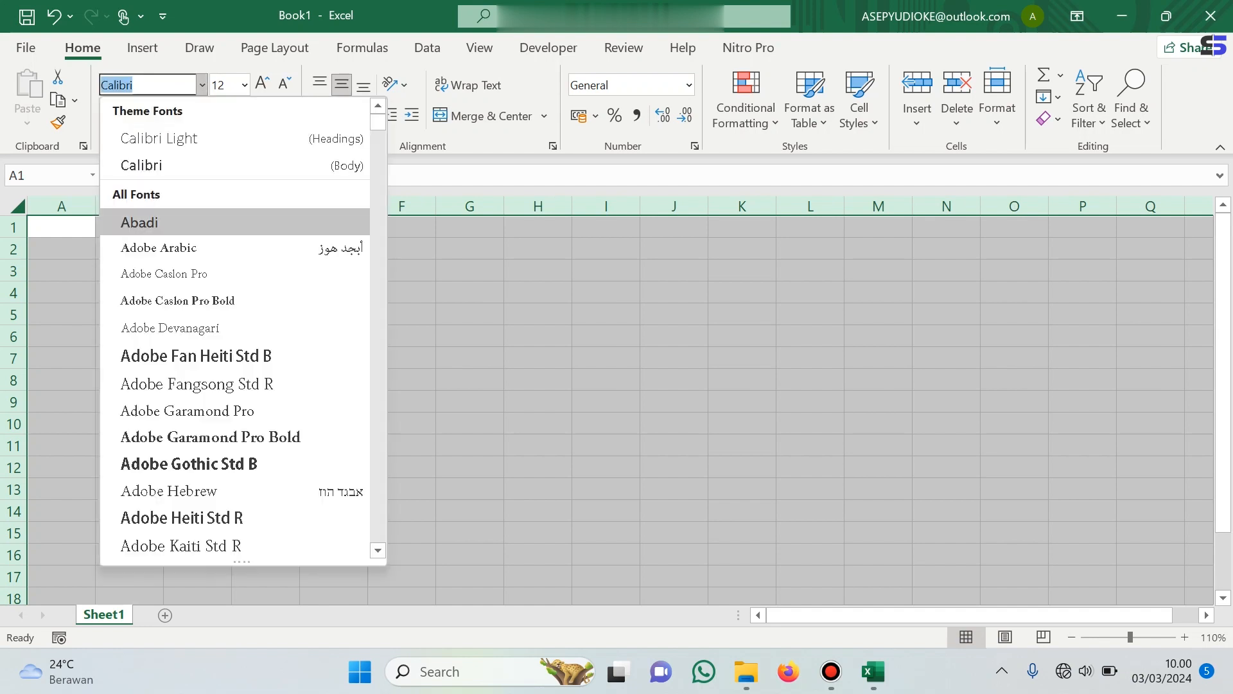
drag(378, 122, 377, 512)
click(167, 507)
key(ctrl+a)
key(ctrl+a)
key(ctrl+a)
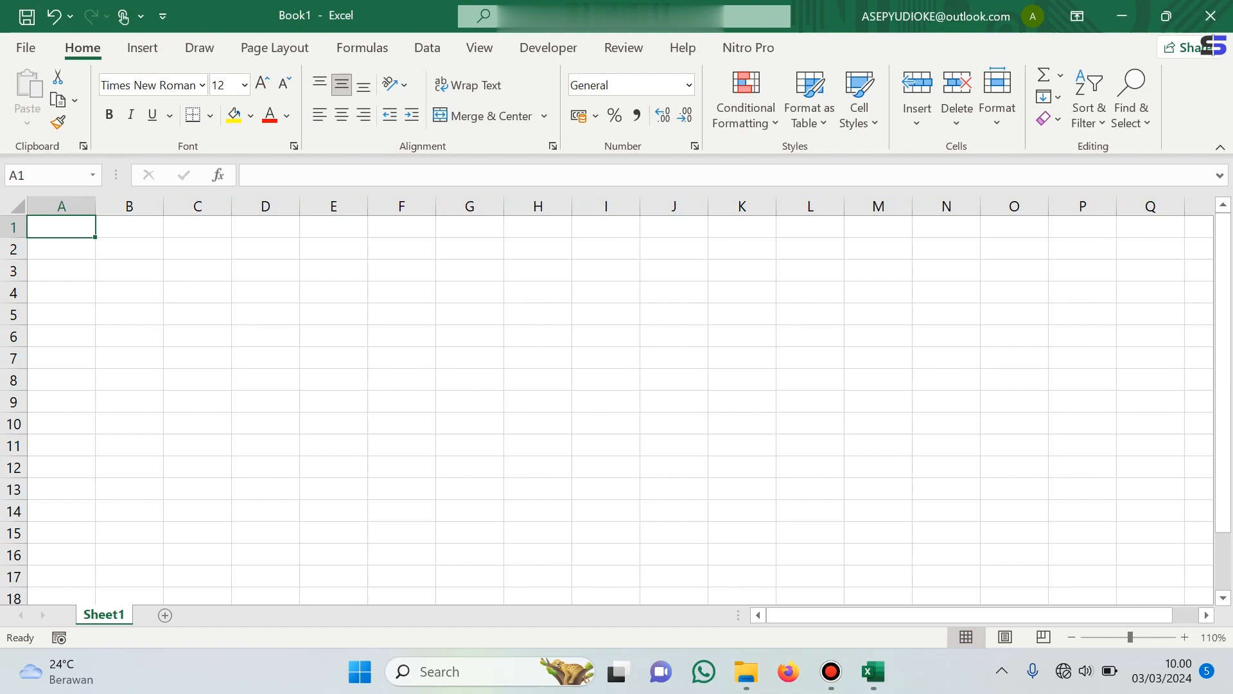
Enter the column headings NO., NAMA BARANG, SATUAN and BULAN in cells A1 to D1
text(NO)
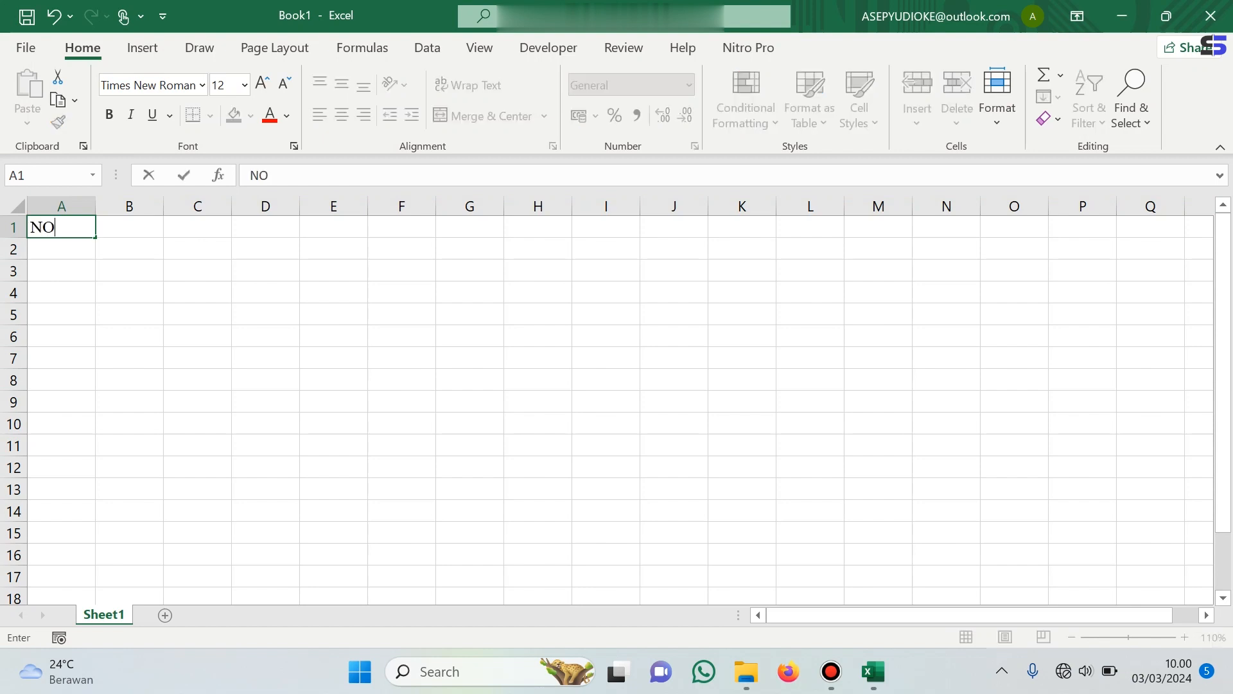
text(.)
key(Tab)
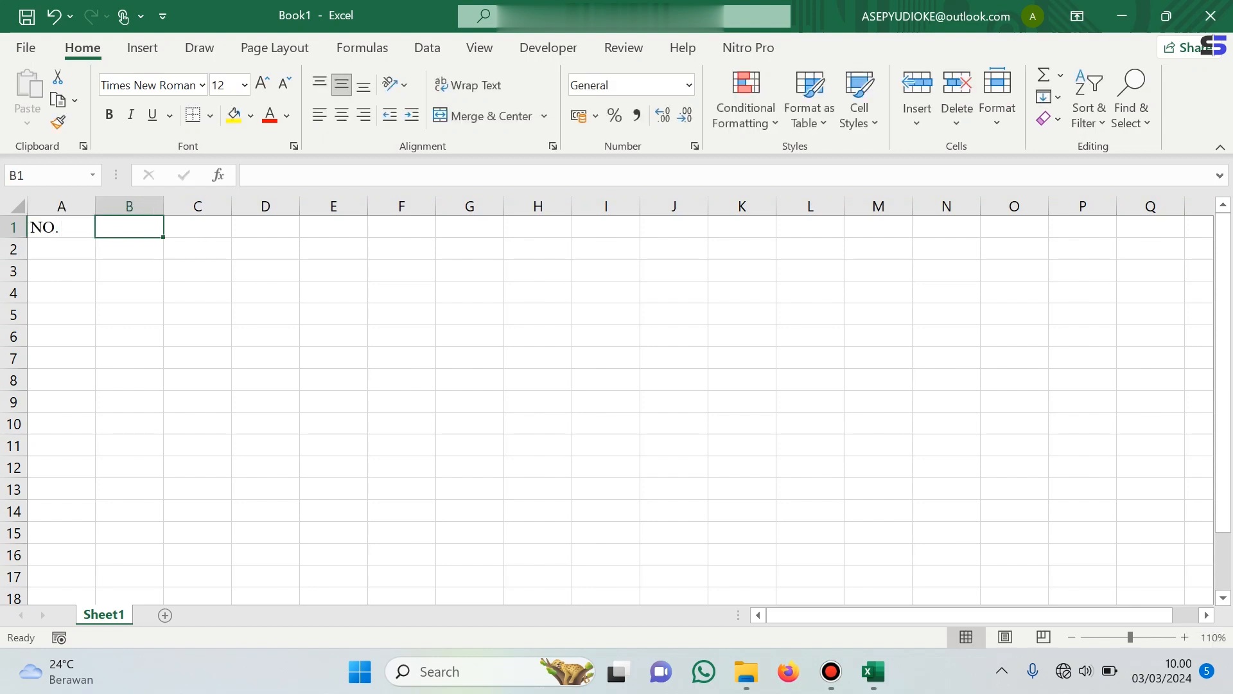
text(NA)
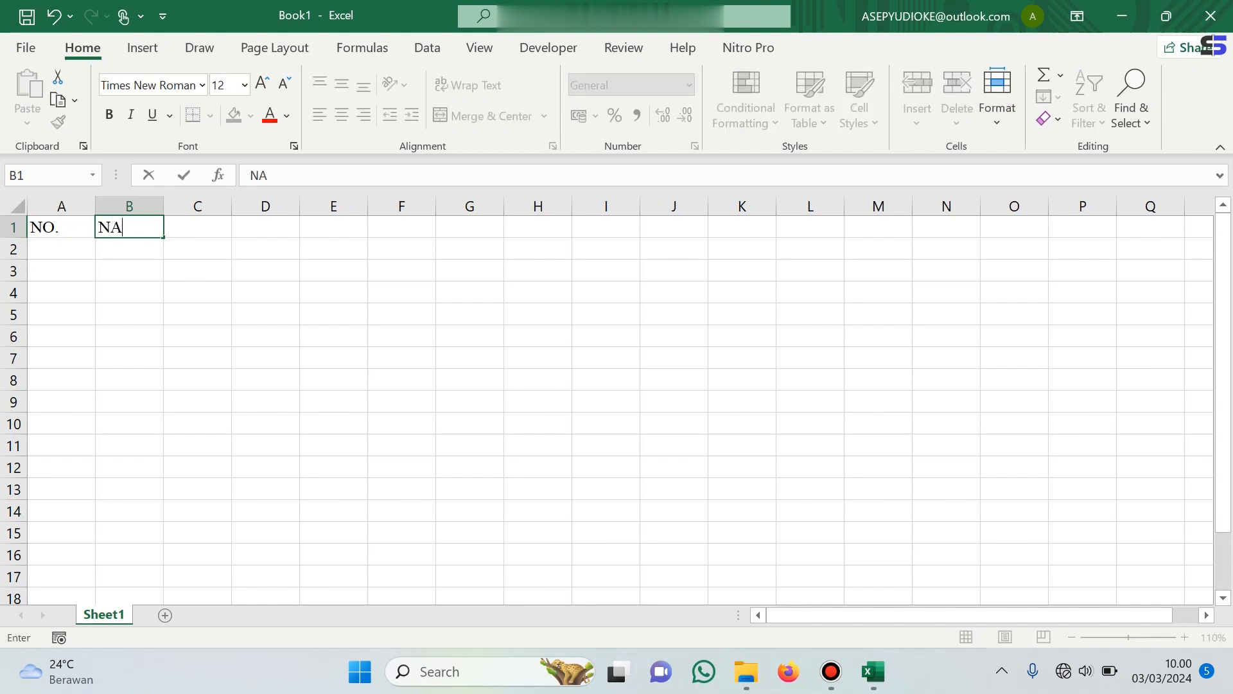
text(MA BAR)
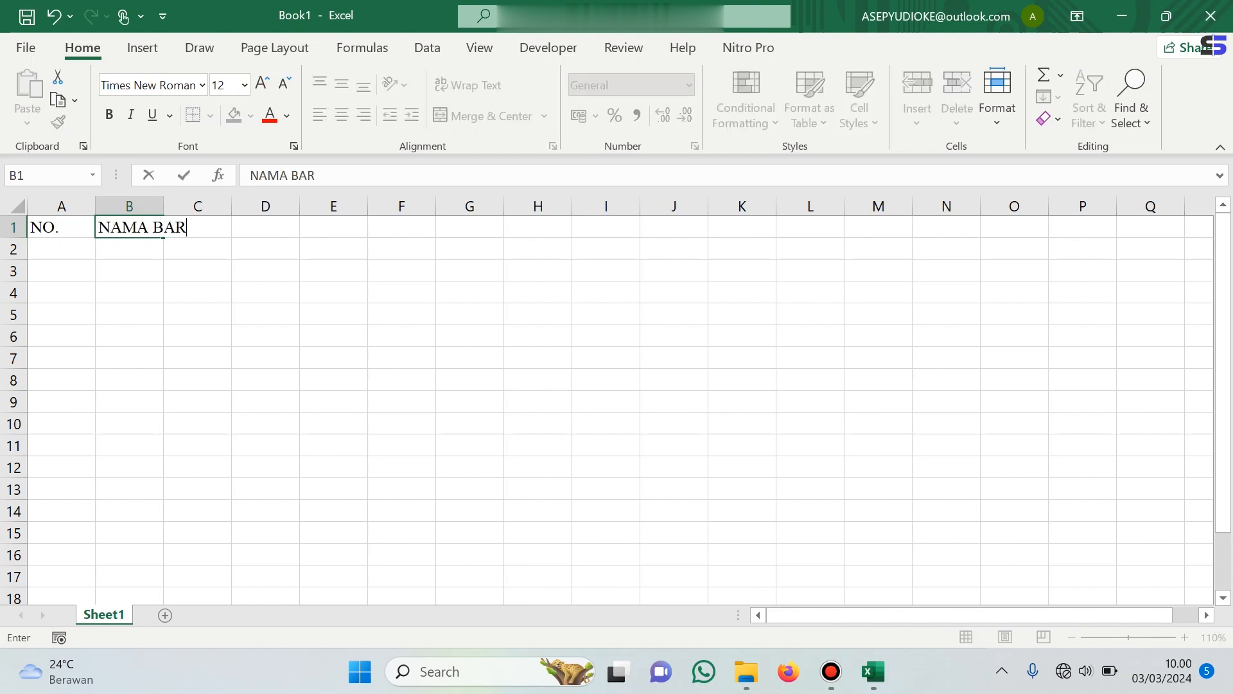
text(ANG)
key(Tab)
text(SAT)
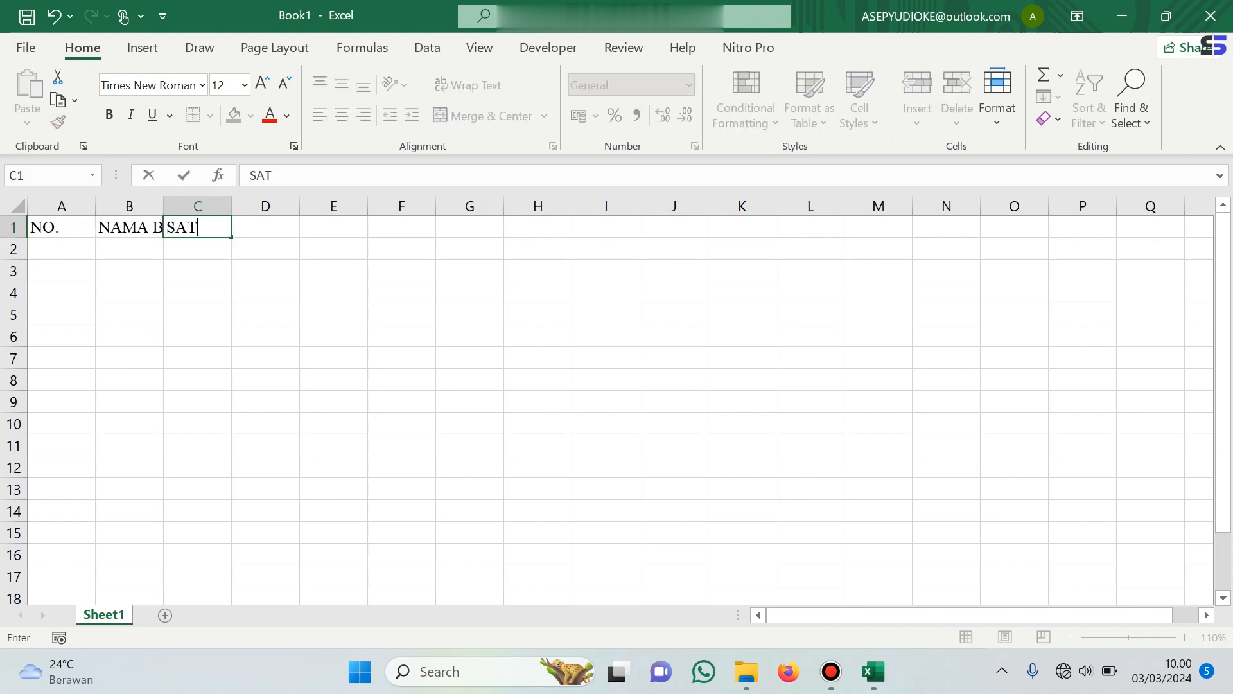
text(UAN)
key(Tab)
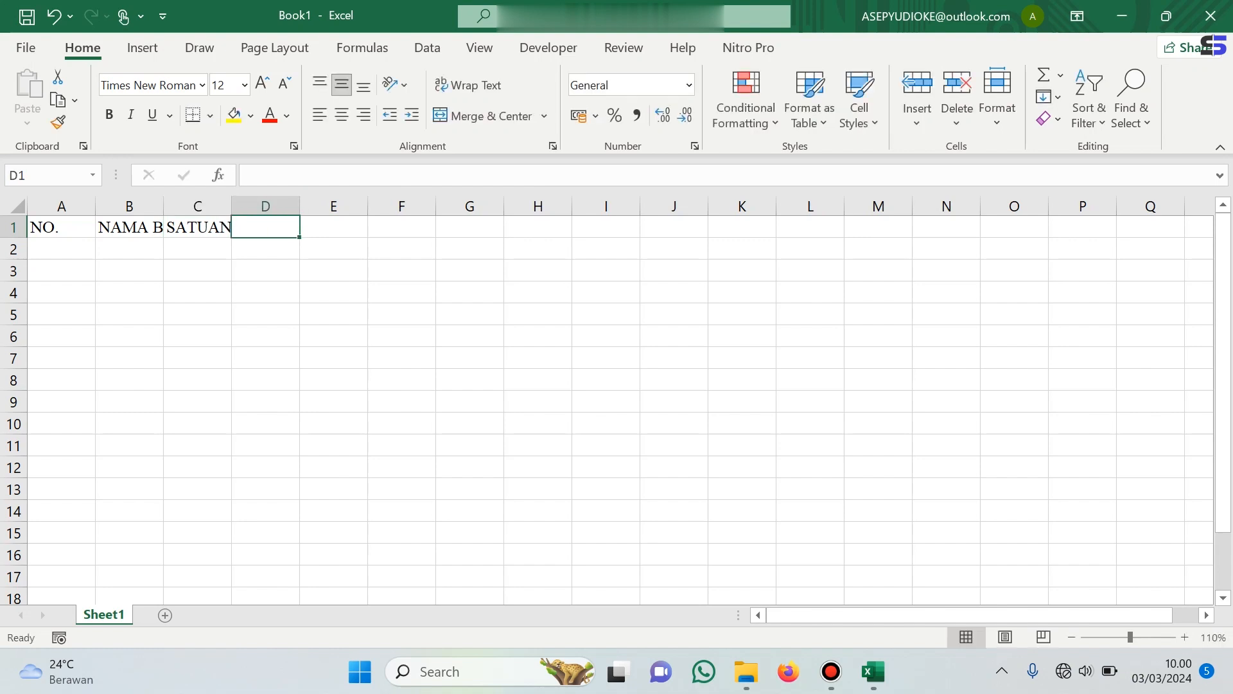
text(BU)
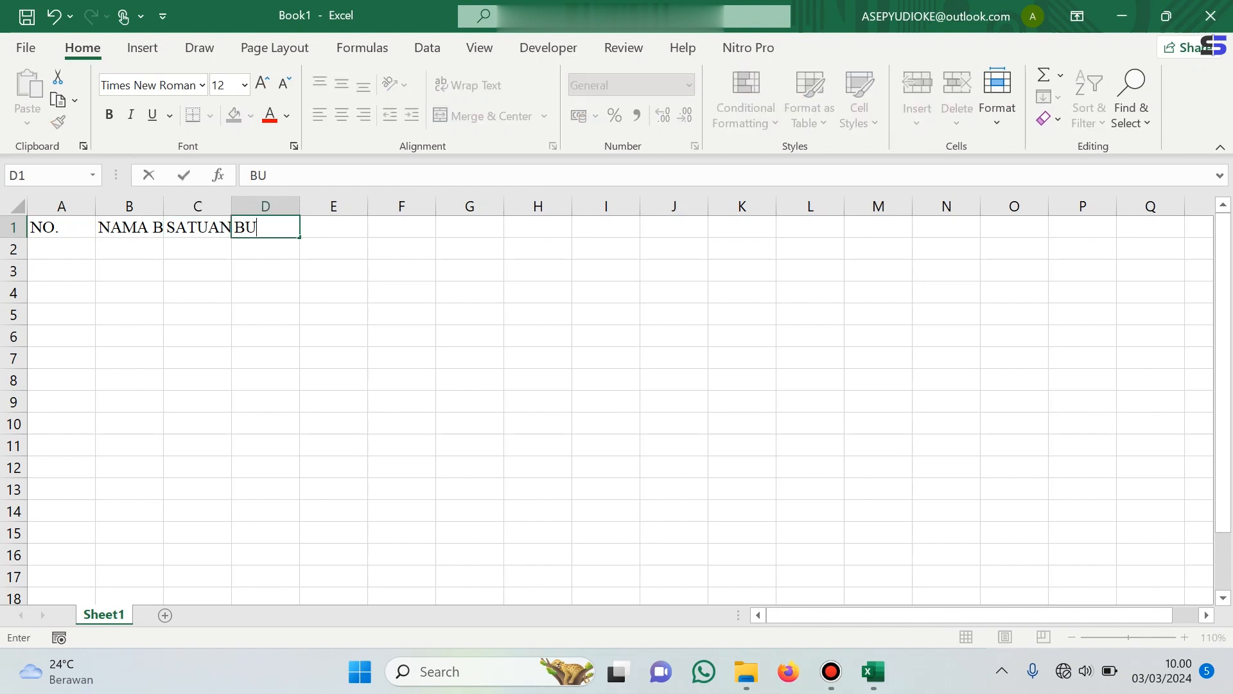
text(LAN)
click(469, 445)
Narrow column A and widen columns B, C and D to fit their headings
drag(95, 206, 209, 206)
click(180, 248)
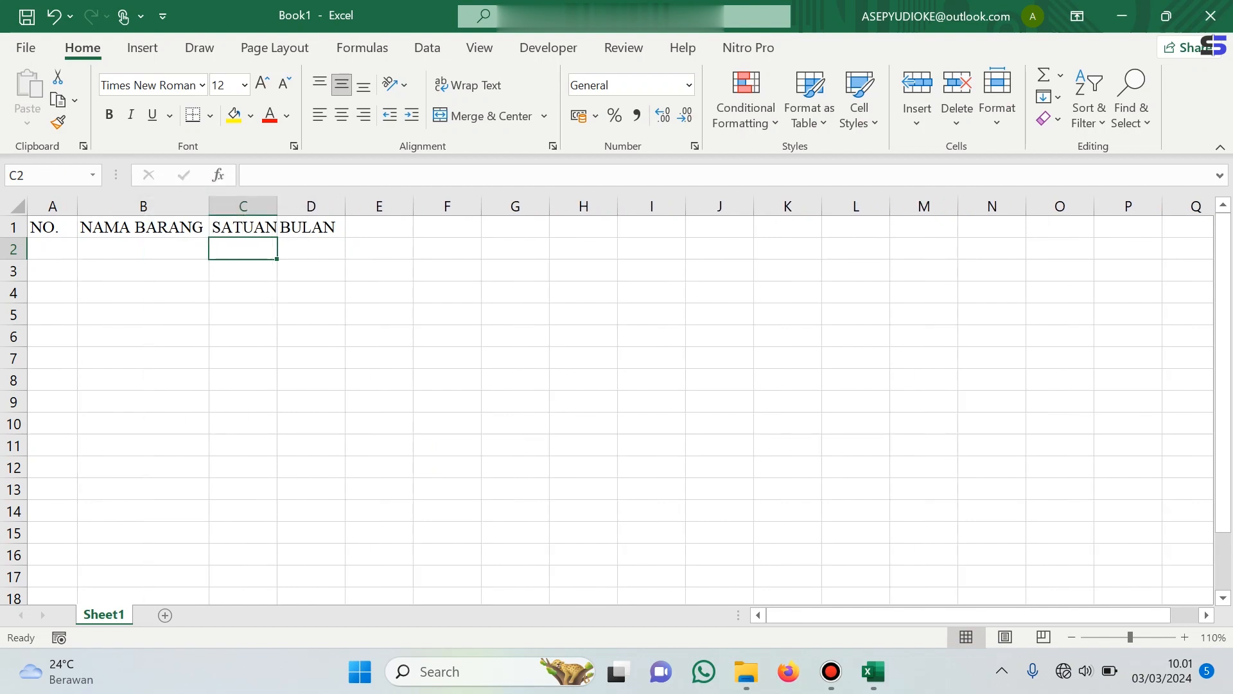
drag(277, 206, 362, 206)
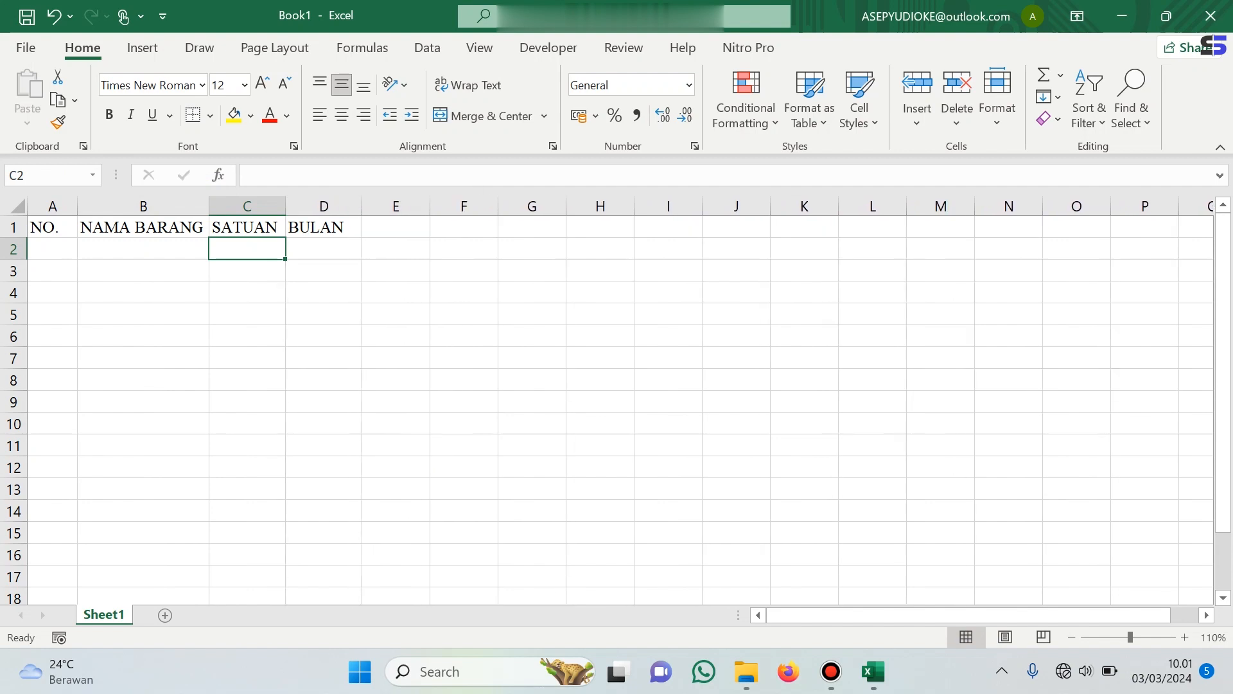
Enter JANUARI in D2 under BULAN and fill the month series across row 2 to column P
click(324, 248)
text(JAN)
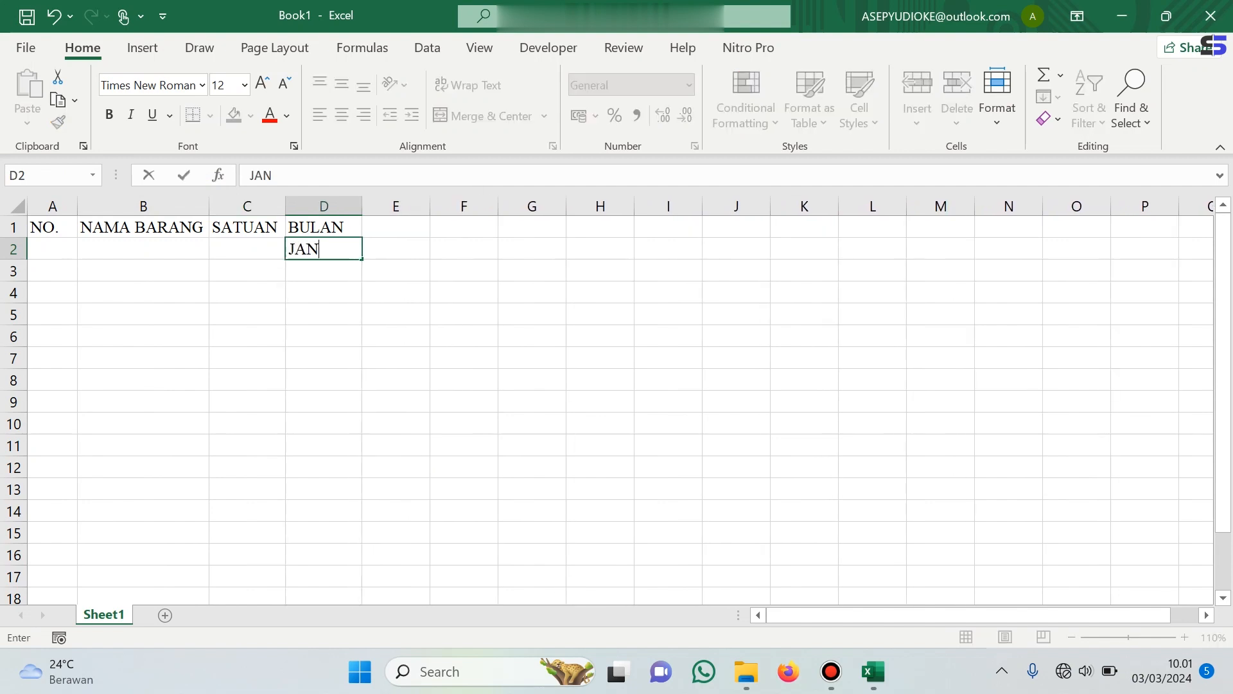
text(UARI)
key(Right)
key(Left)
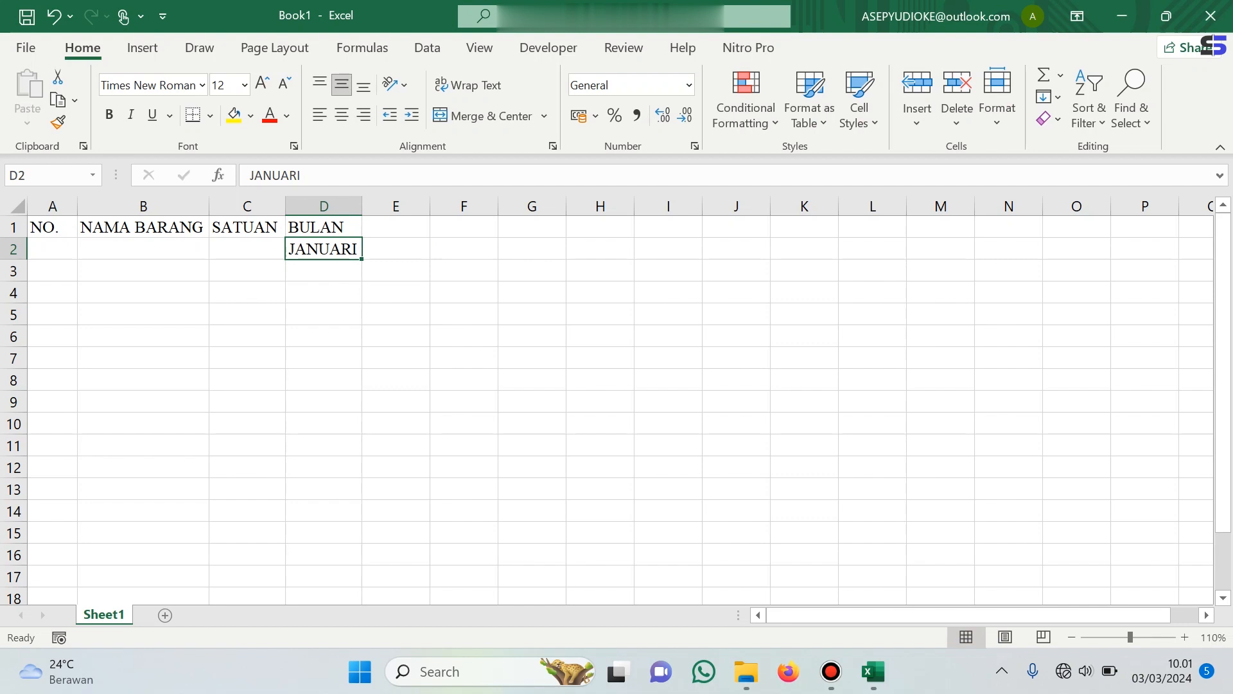
drag(362, 259, 1156, 254)
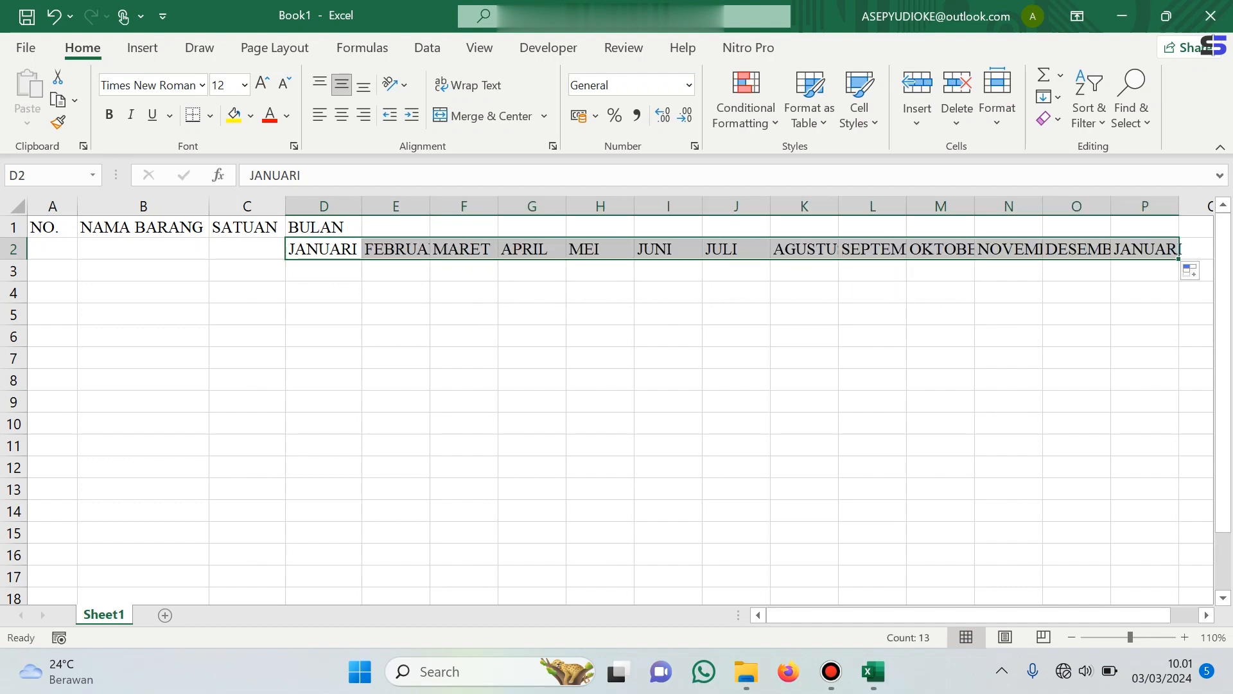
Delete column P, which holds the surplus second JANUARI
click(1145, 206)
right_click(1147, 206)
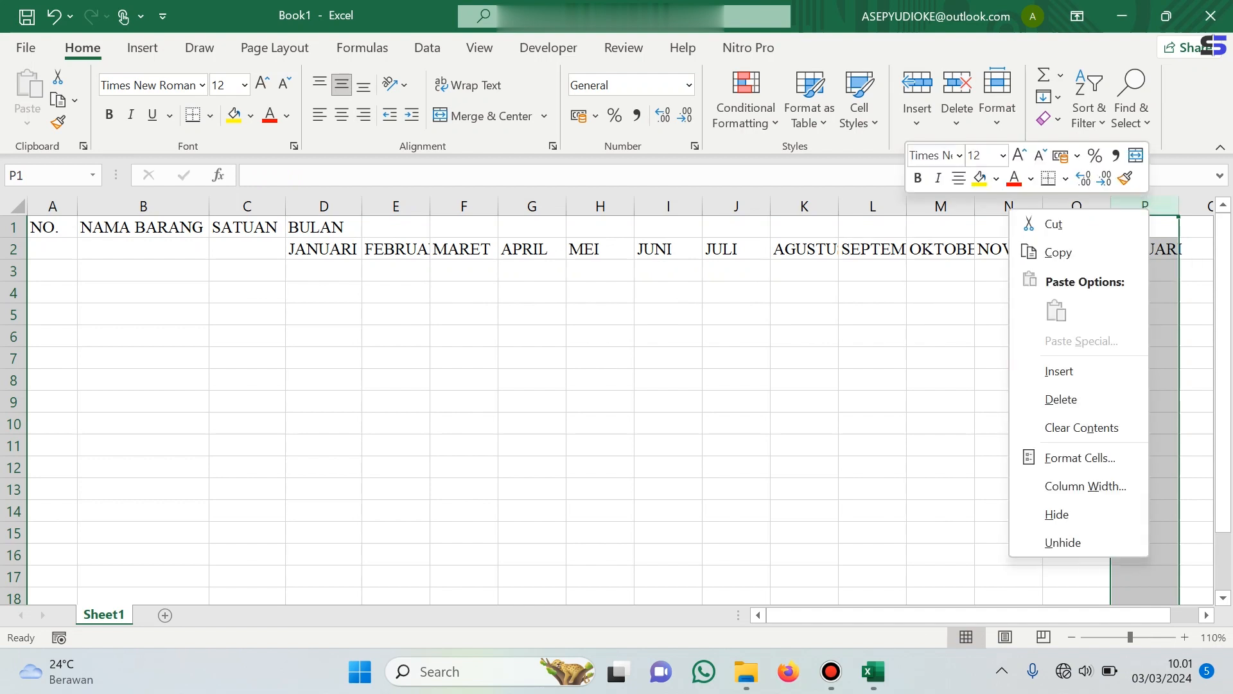
click(1060, 399)
click(1009, 358)
Number the rows 1 to 10 in A3:A12 by entering 1 and 2 and filling the series down
click(53, 271)
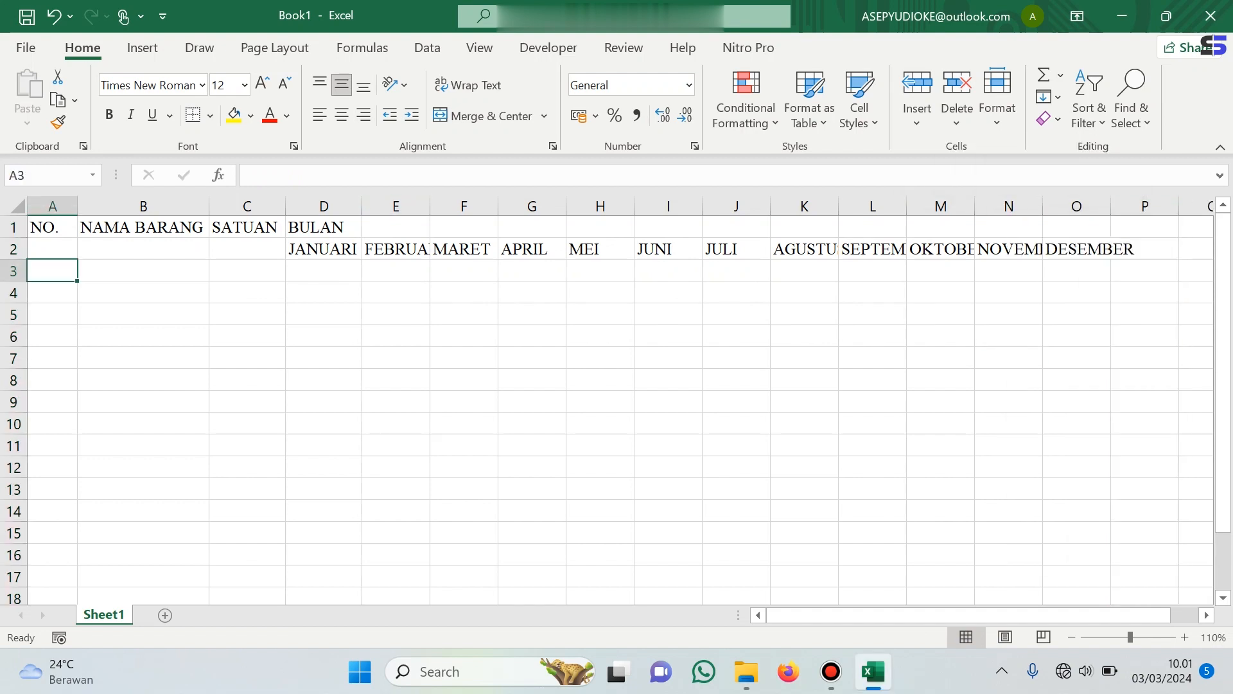
text(1)
key(Return)
text(2)
key(Return)
click(53, 270)
drag(53, 270, 75, 472)
Enter the item names KULKAS, TV, AC, RADIO, DVD, MESIN CUCI, KOMPOR GAS, TABUNG GAS, DISPENSER and SPRINGBED in B3:B12
click(142, 271)
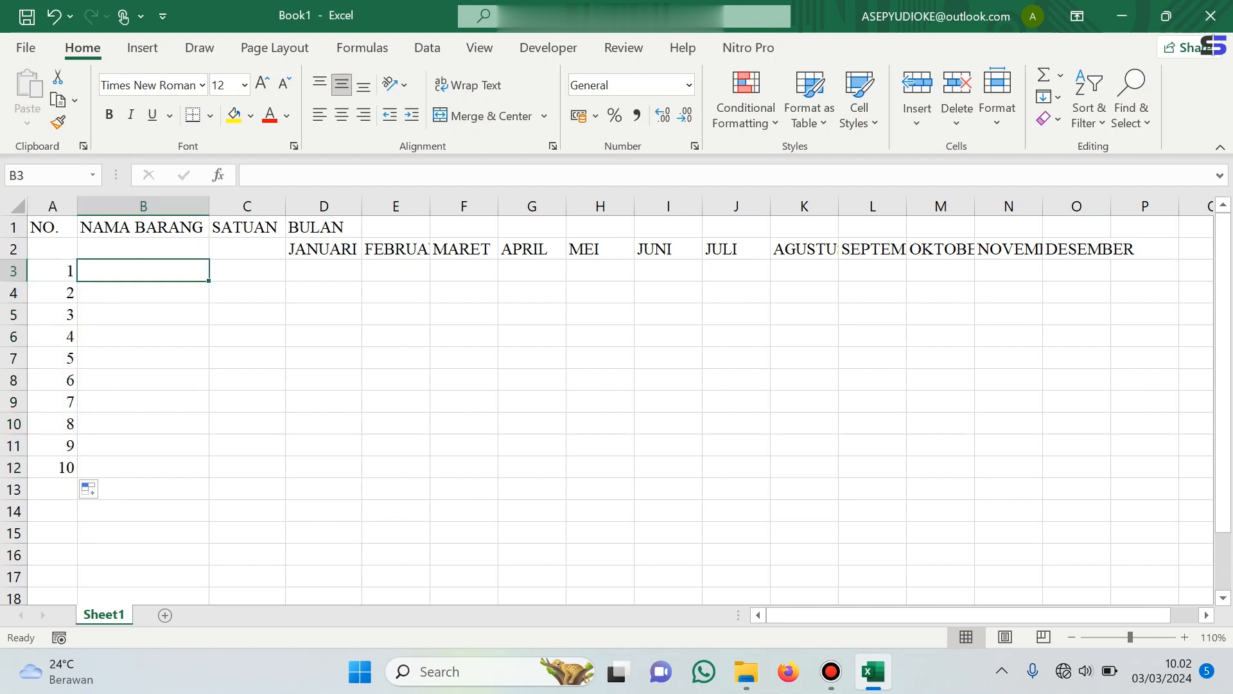
text(KULKAS)
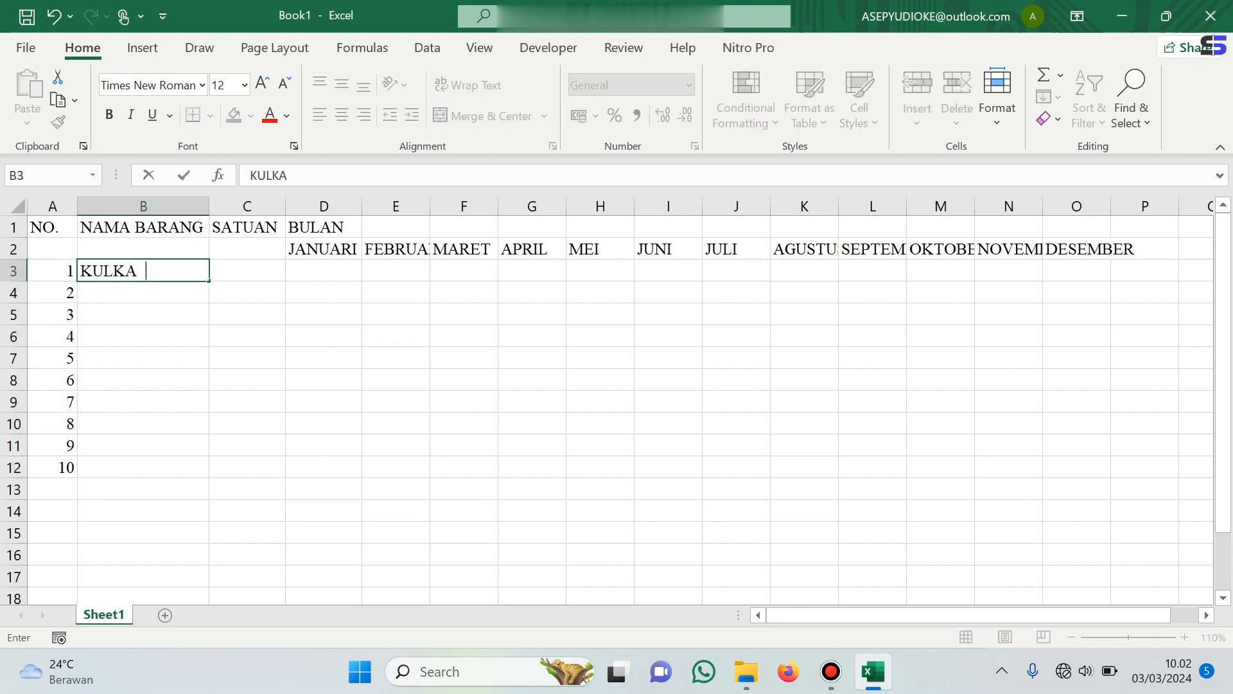
key(Return)
text(TV)
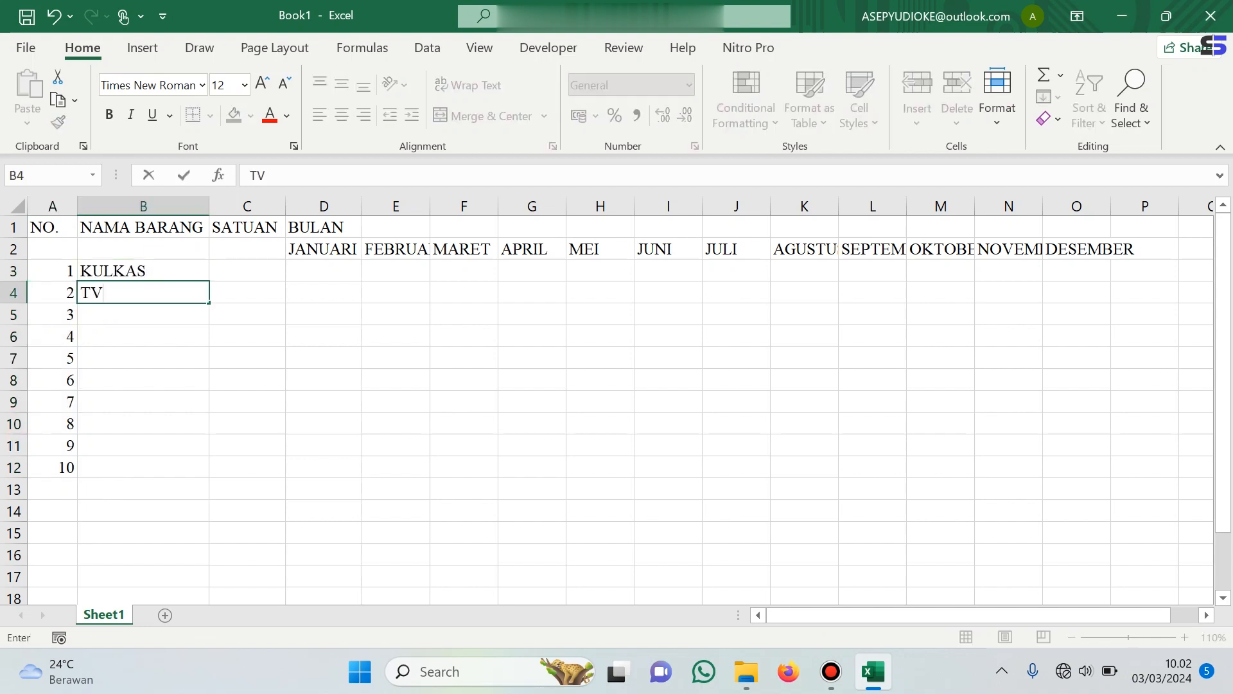
key(Return)
text(AC)
key(Return)
text(RADIO)
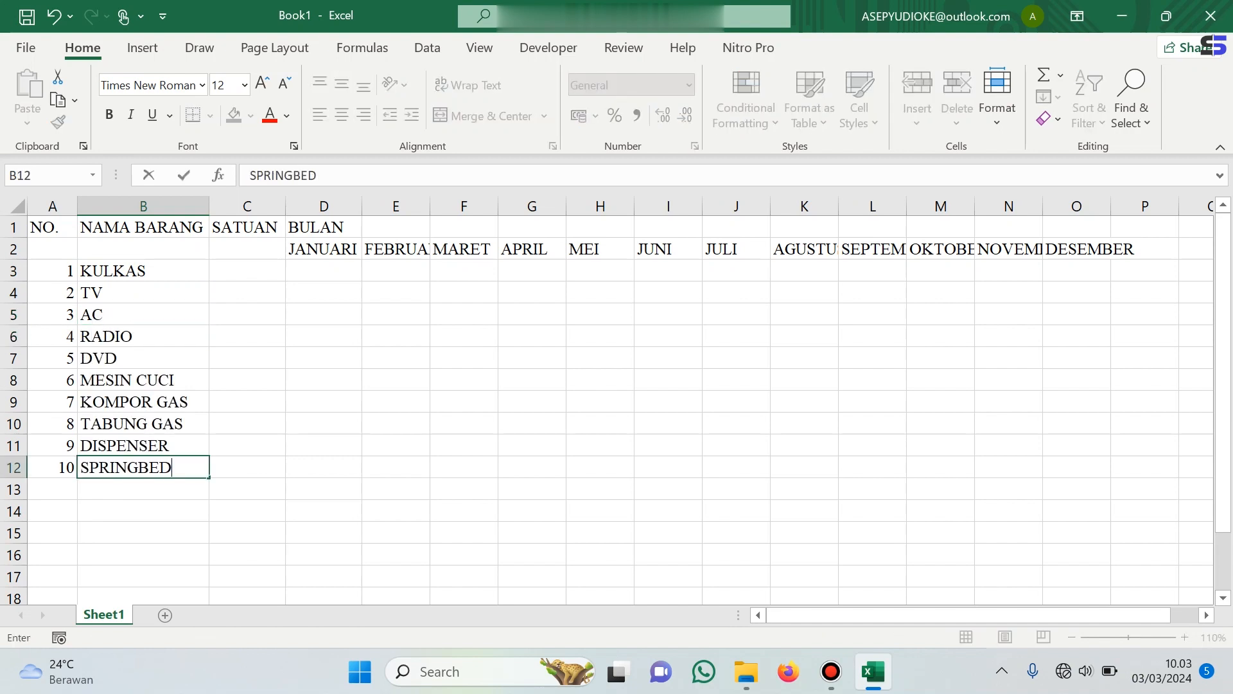
click(464, 357)
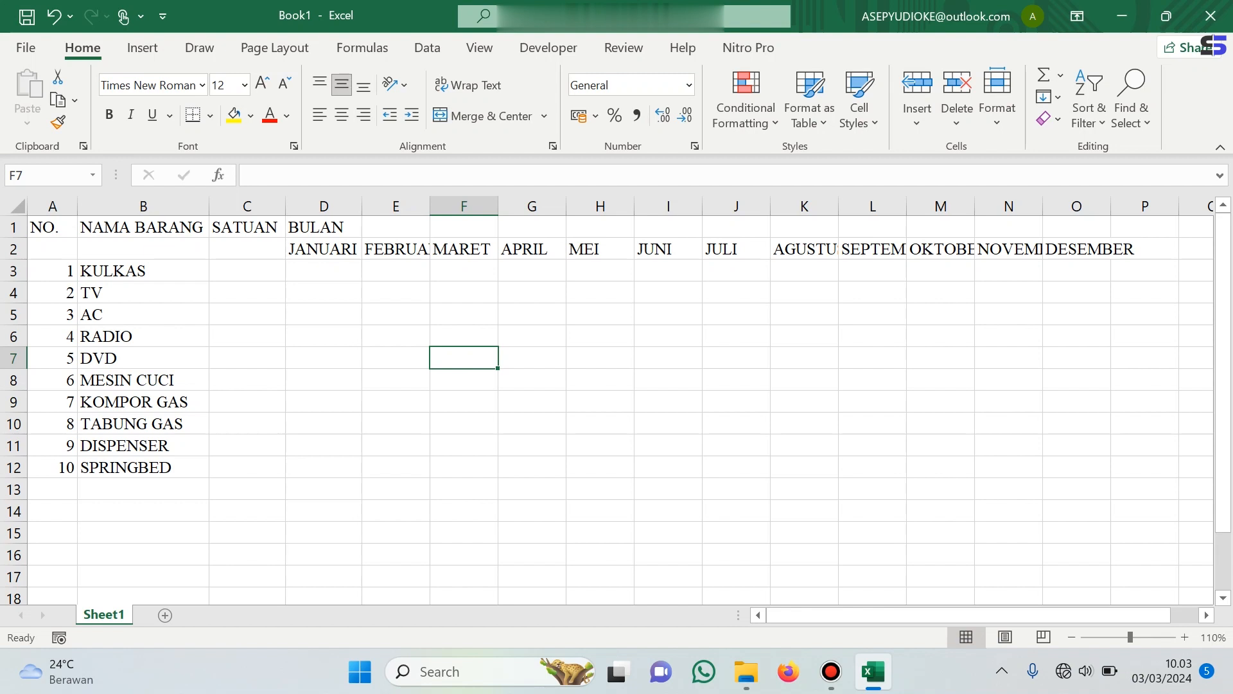
Apply all borders to the table range A1:O12
drag(48, 228, 1076, 468)
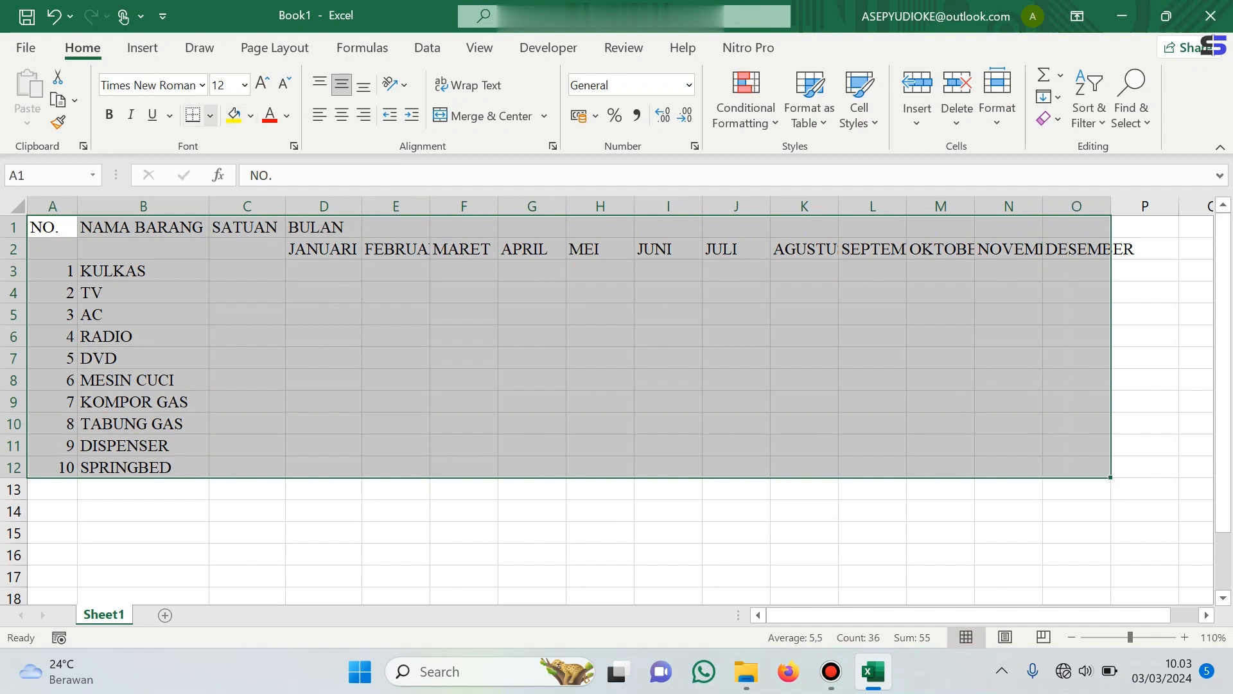
click(210, 116)
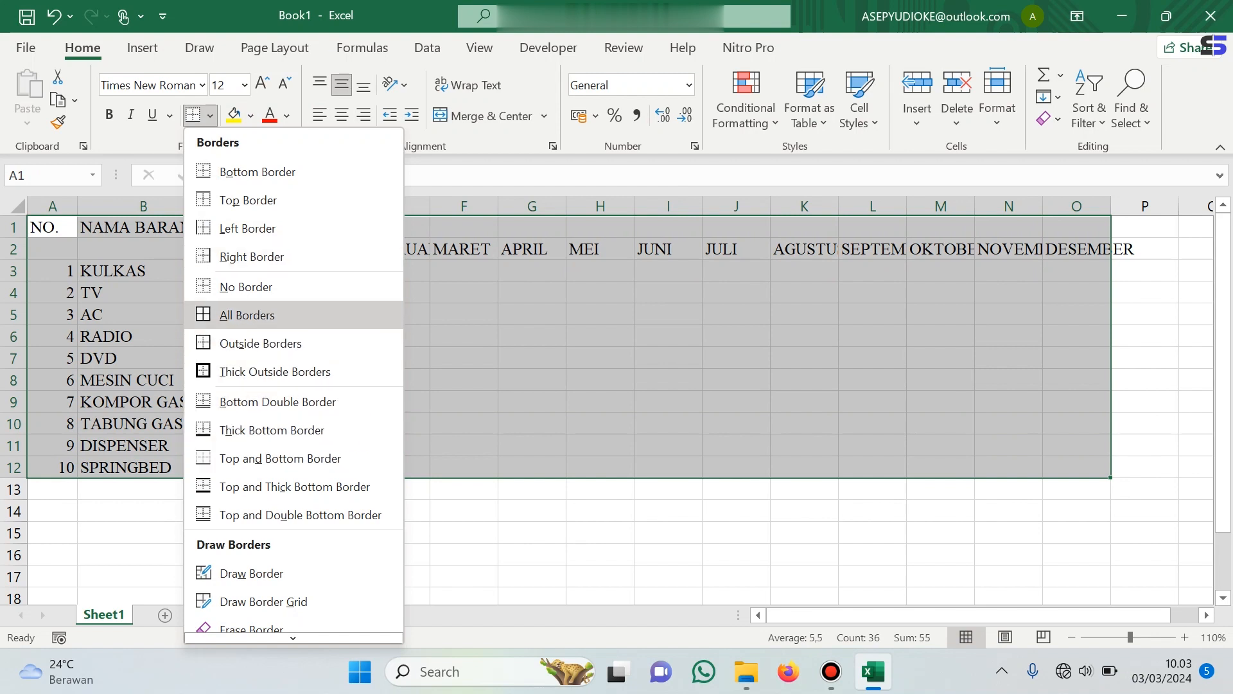
click(248, 314)
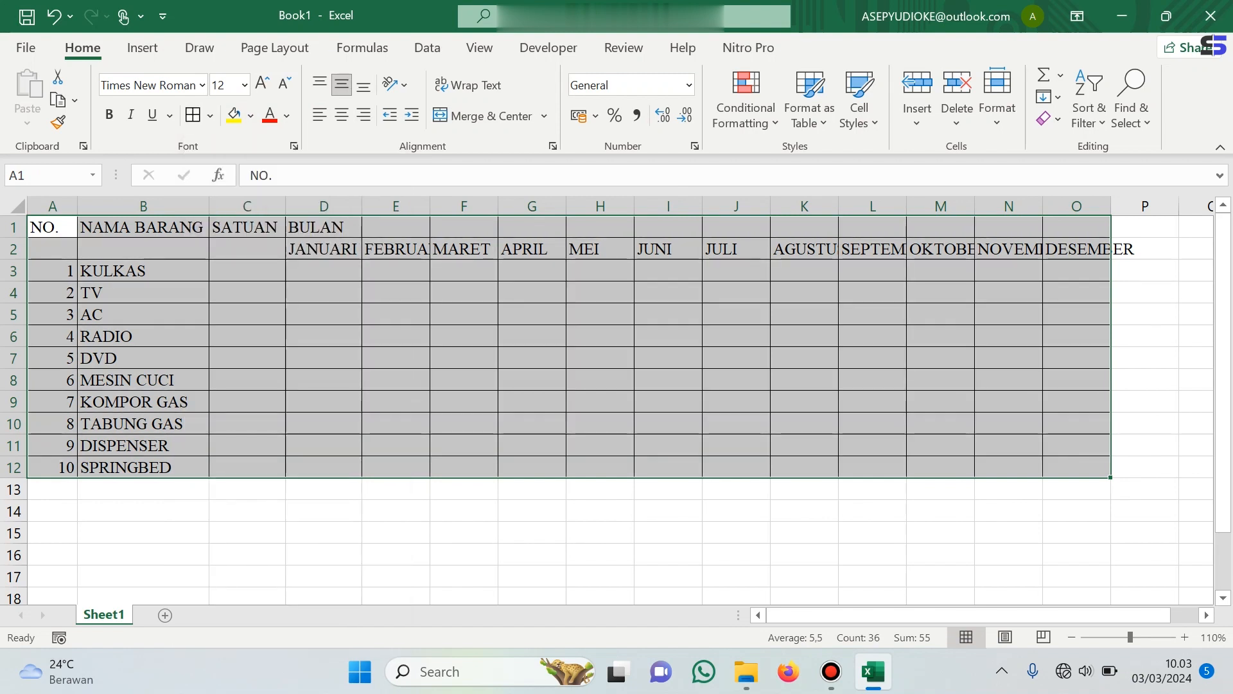
click(247, 293)
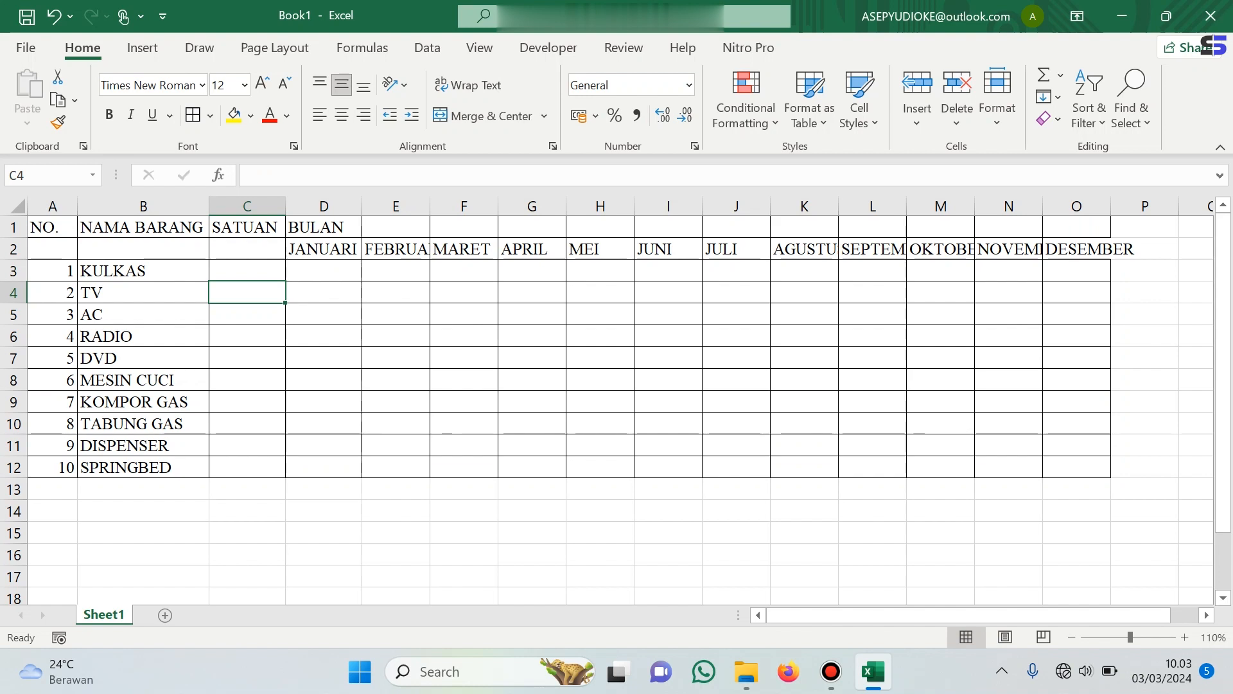
Merge and center the NO. heading across cells A1 and A2
click(53, 227)
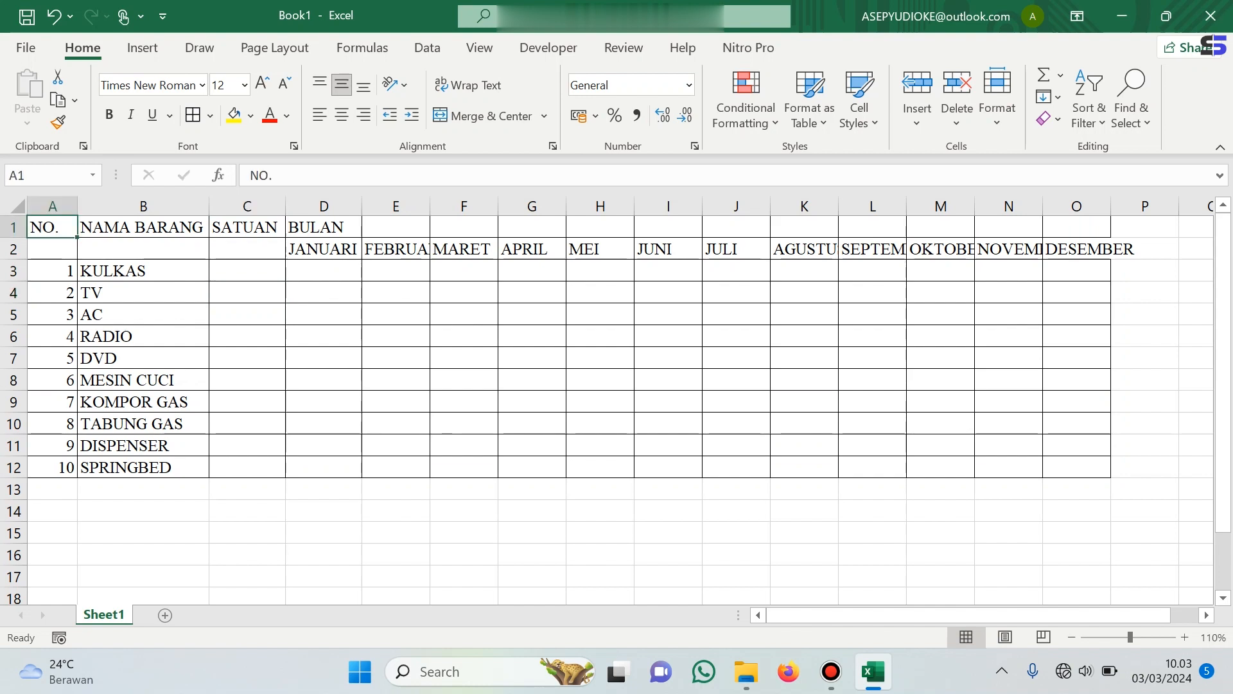
click(53, 249)
click(143, 227)
drag(52, 227, 52, 249)
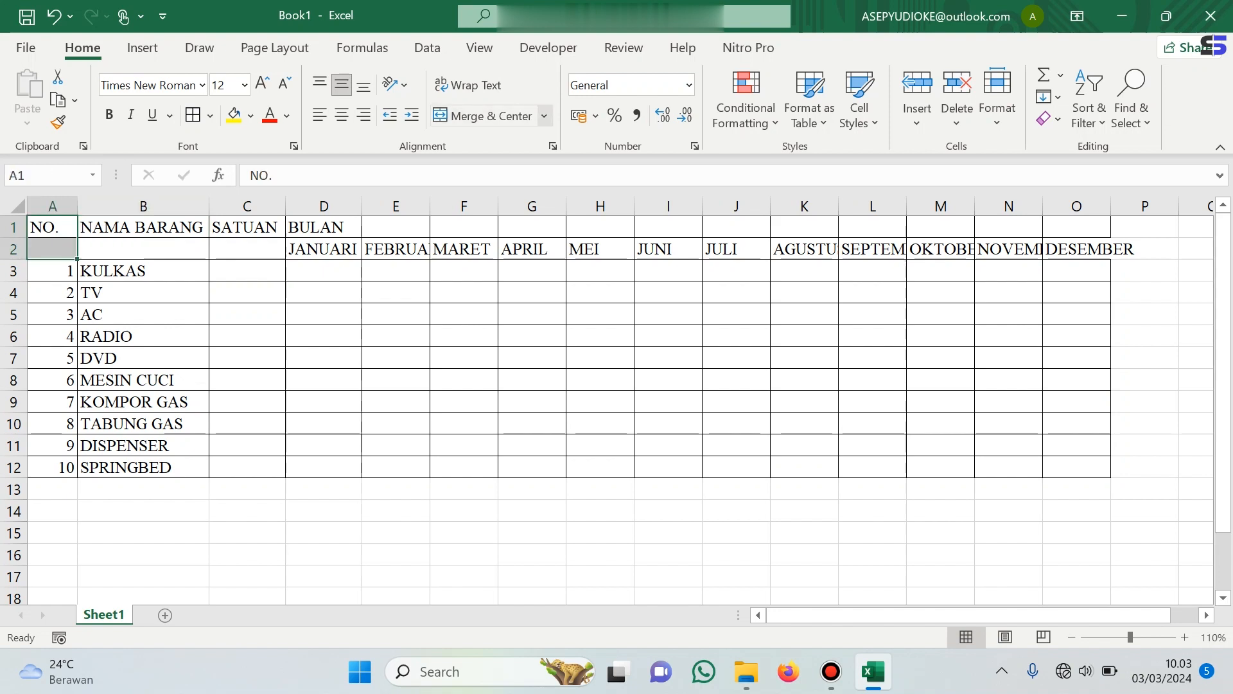
click(483, 116)
click(143, 227)
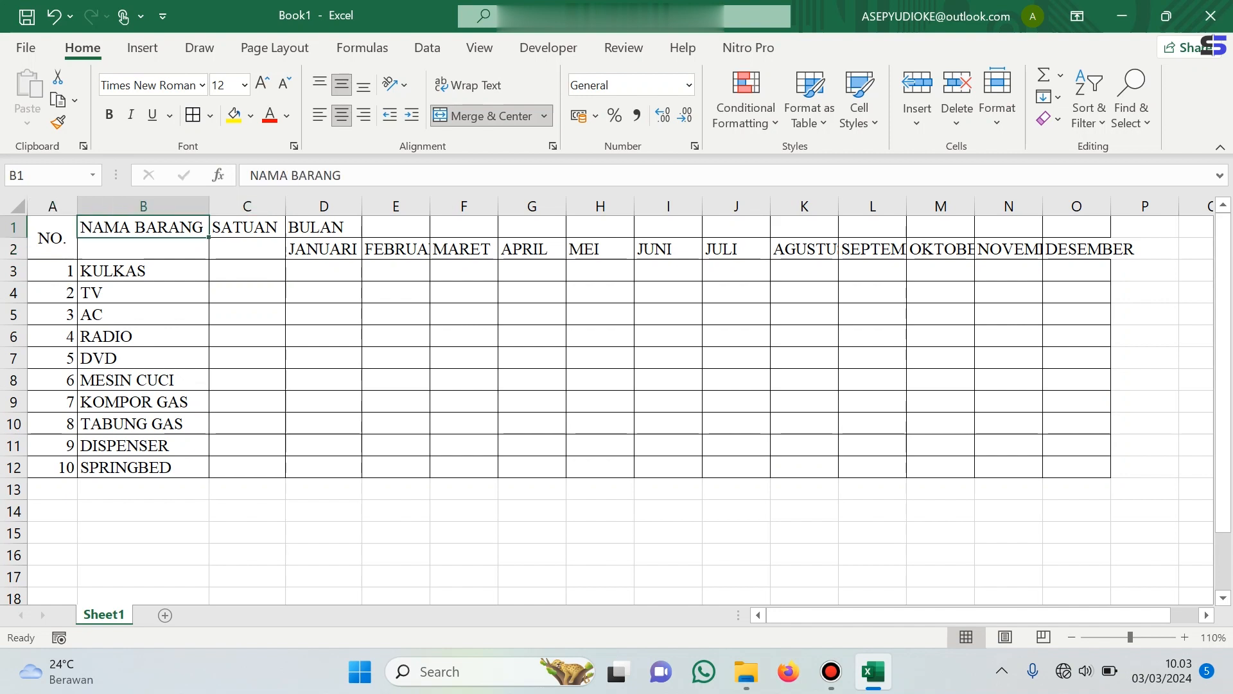
Merge and center the NAMA BARANG heading across B1:B2 and the SATUAN heading across C1:C2
drag(143, 228, 143, 249)
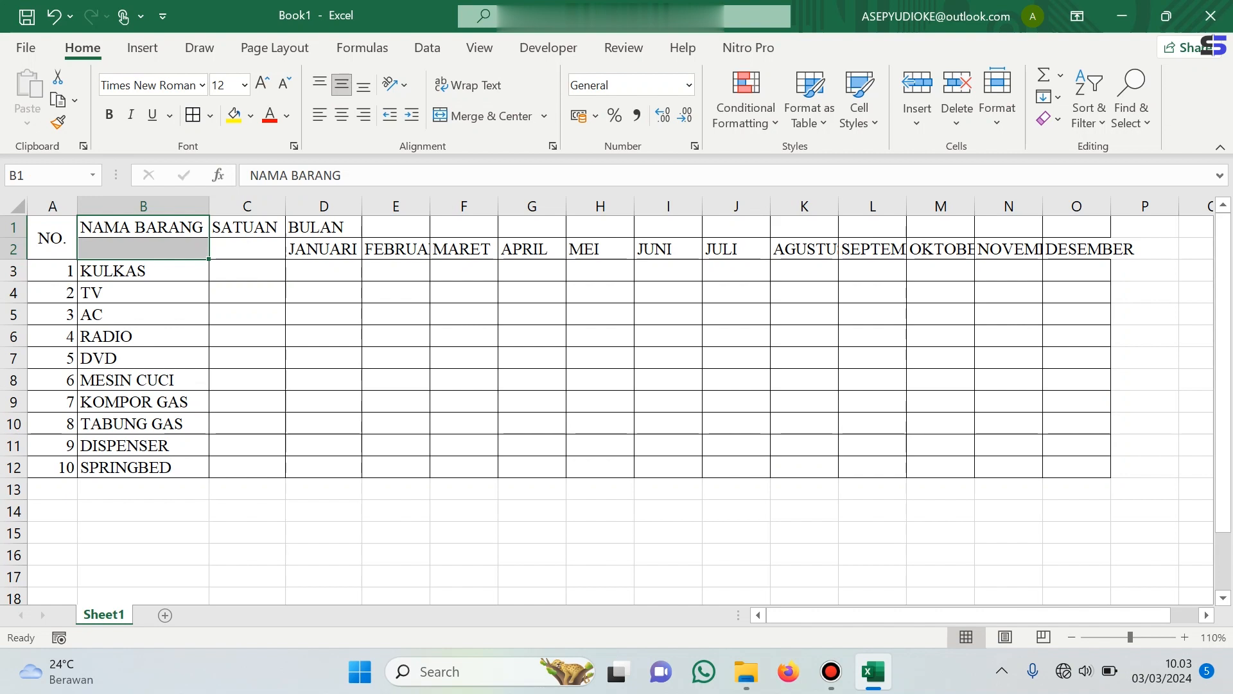
click(483, 116)
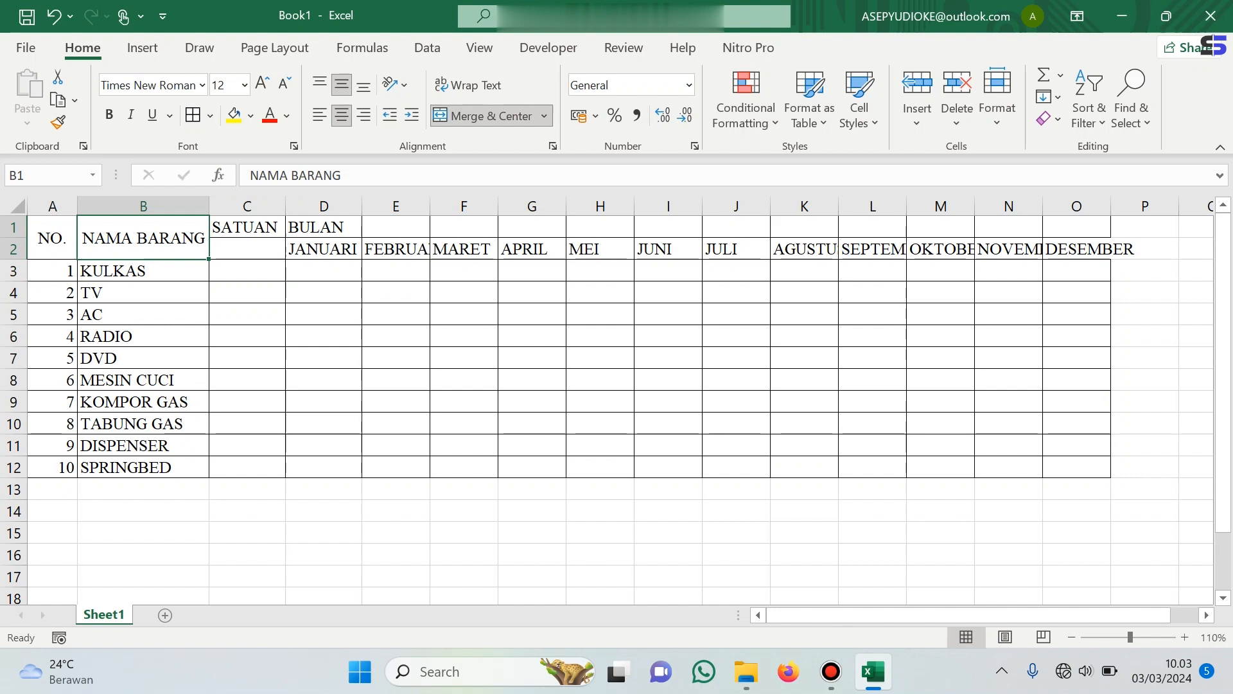
drag(247, 227, 248, 249)
click(483, 116)
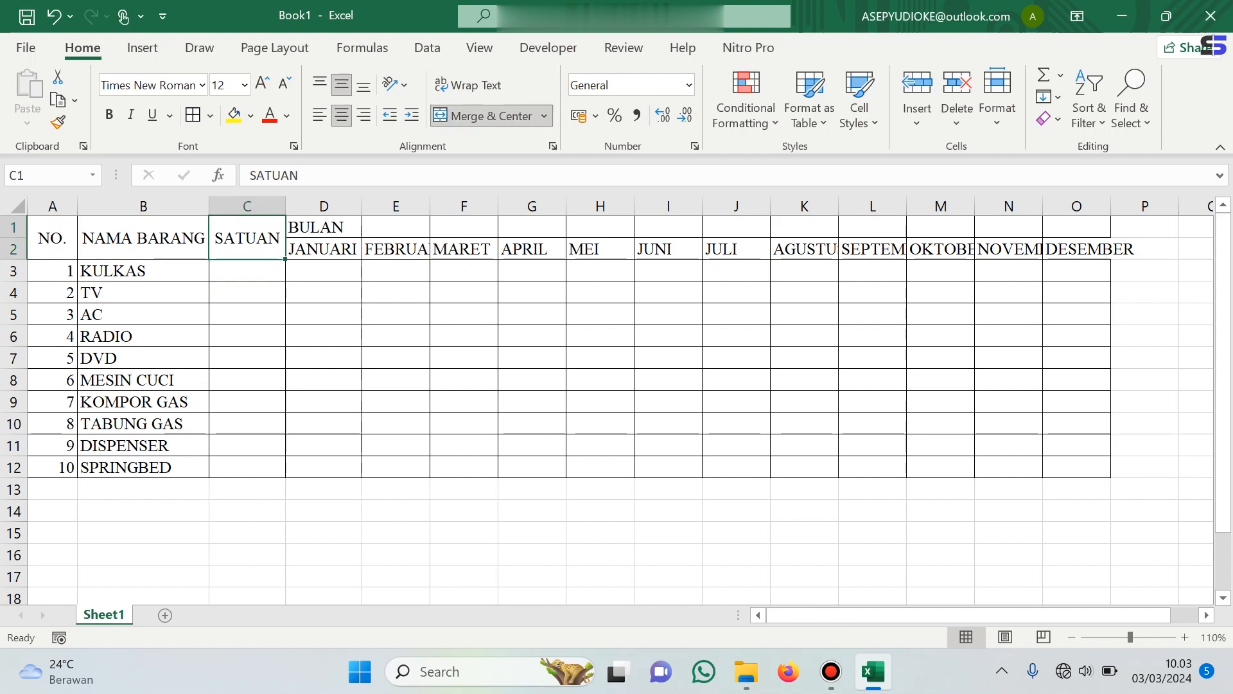
Merge and center the BULAN heading across the month columns in D1:O1
click(395, 271)
drag(323, 228, 1077, 227)
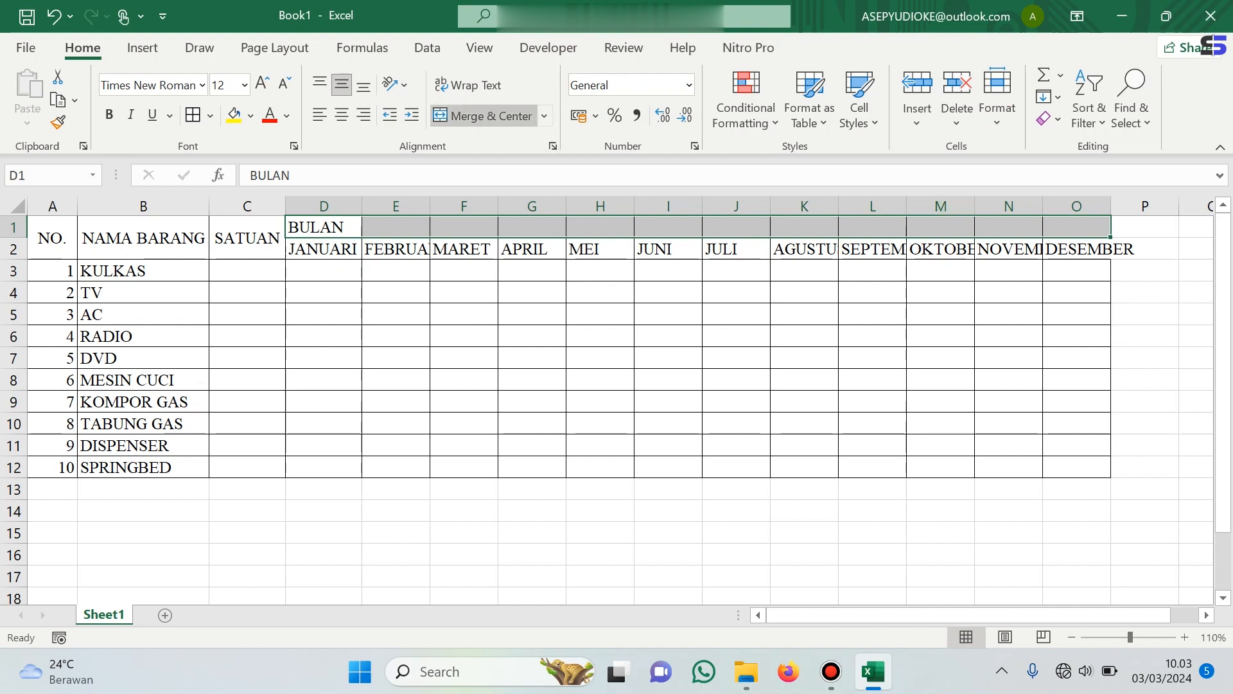
click(481, 116)
click(464, 335)
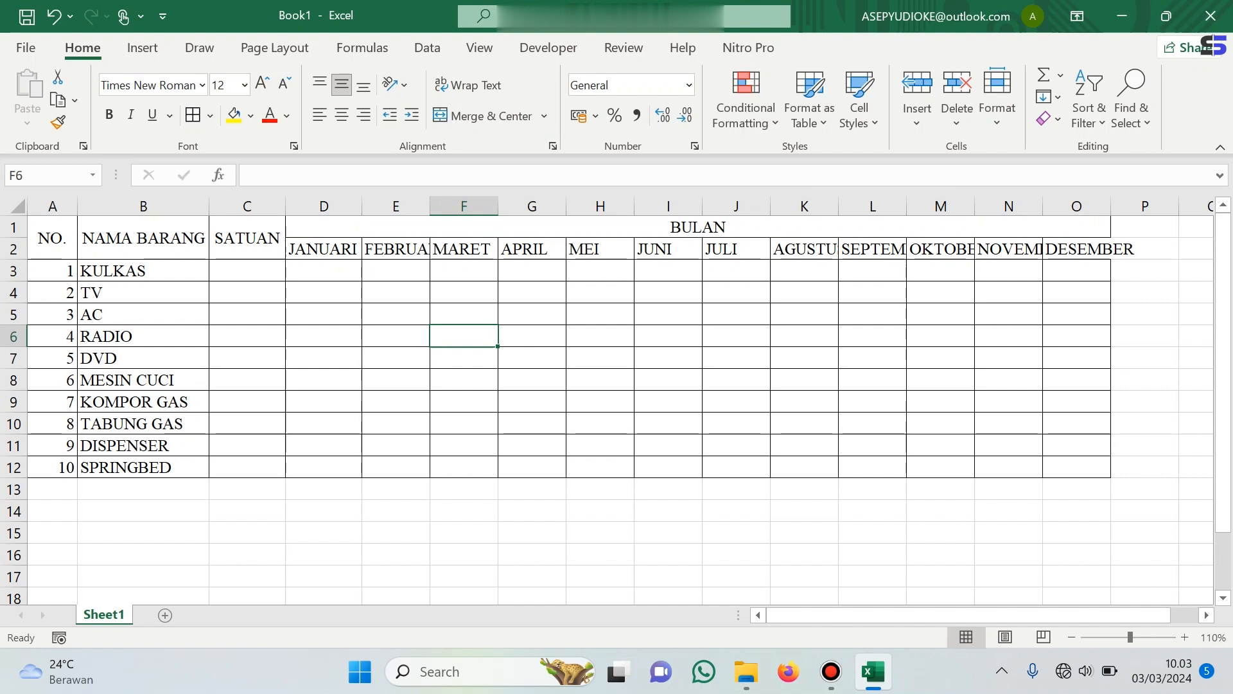
Center all the heading texts horizontally in the range A1:O2
drag(45, 238, 1079, 249)
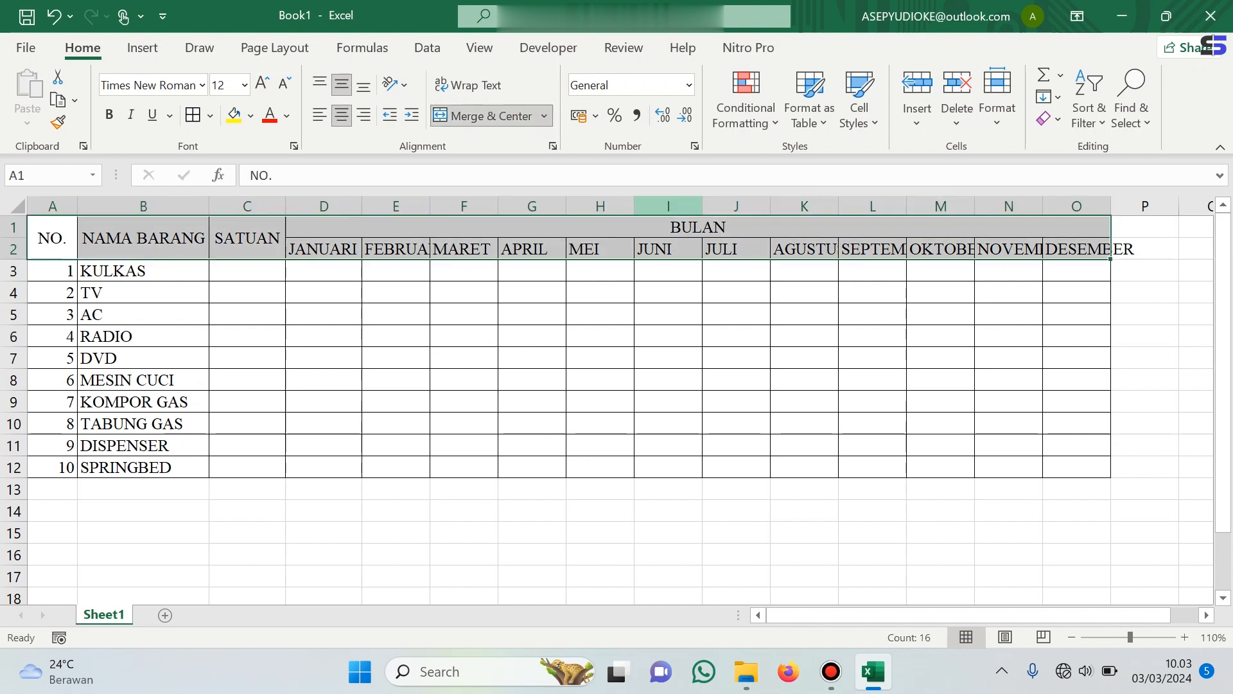
click(340, 115)
click(341, 116)
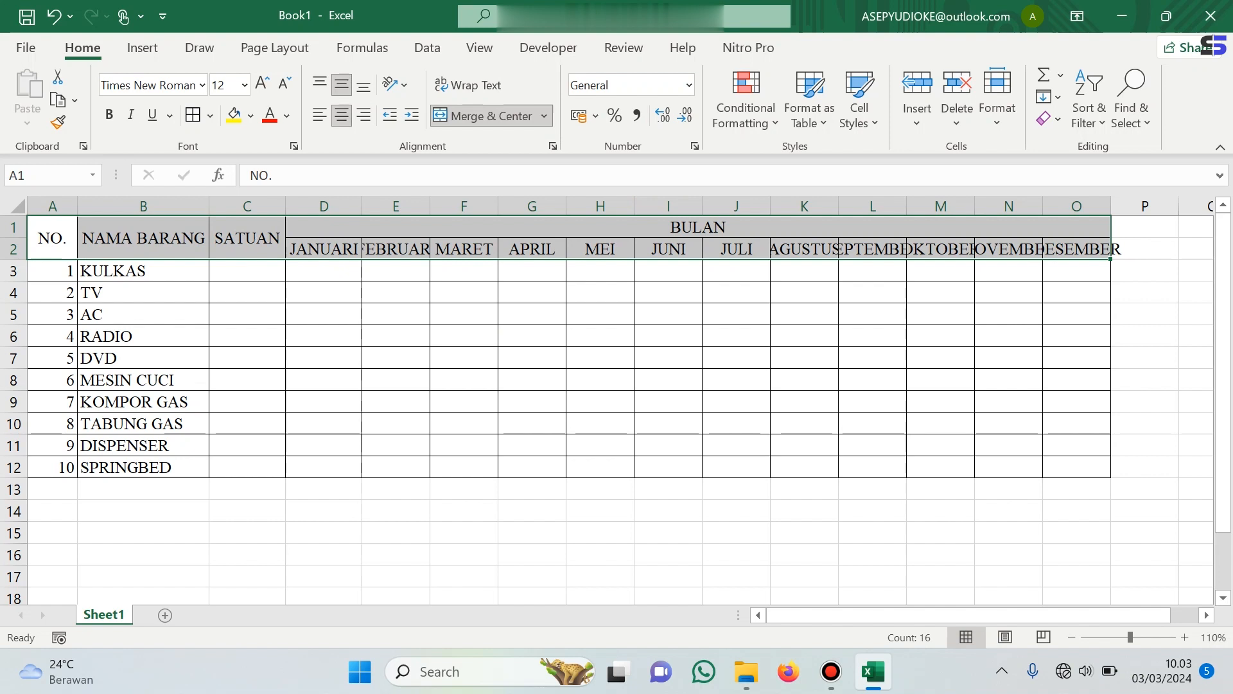
Widen the month columns D to O together to a uniform width for the month names
click(600, 357)
drag(324, 206, 1079, 205)
drag(566, 206, 612, 205)
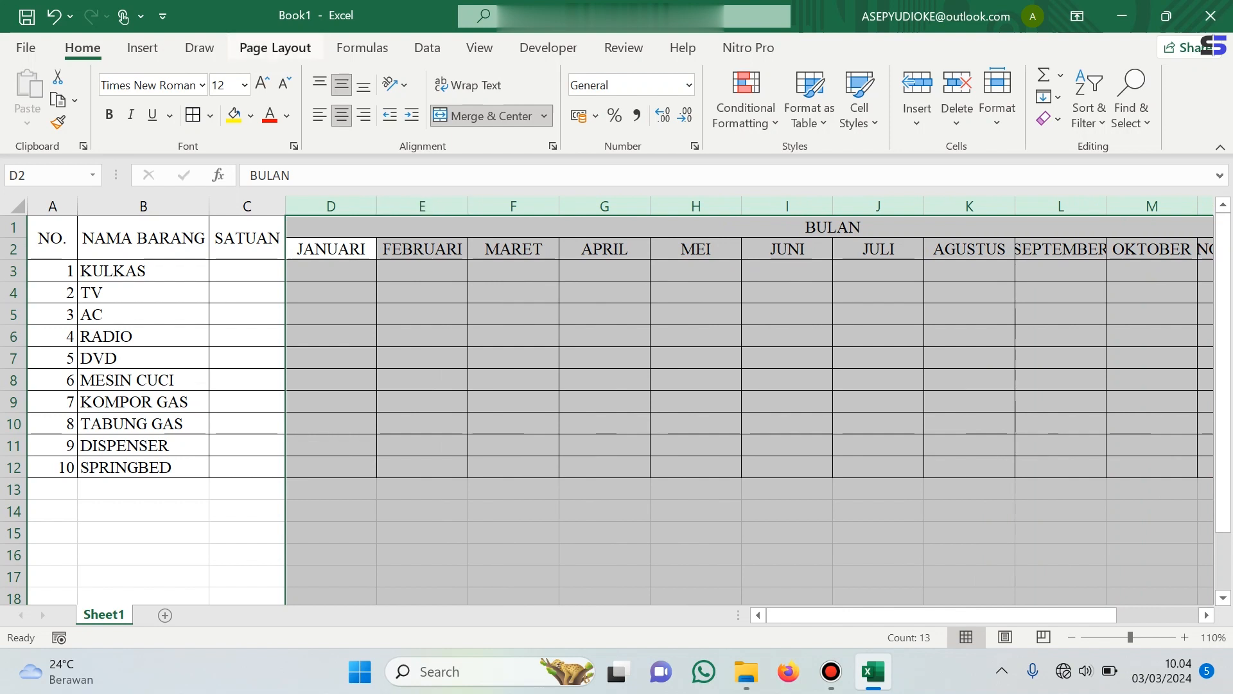
Set the sheet's page orientation to Landscape
click(275, 48)
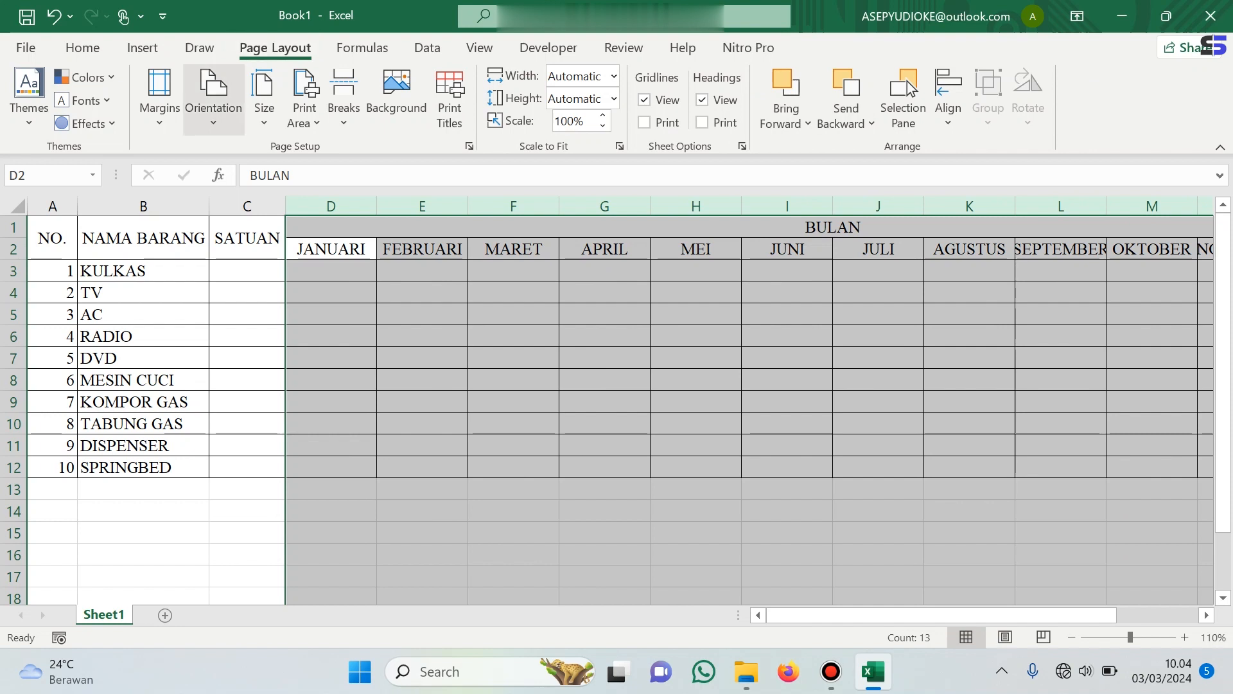
click(213, 99)
click(261, 206)
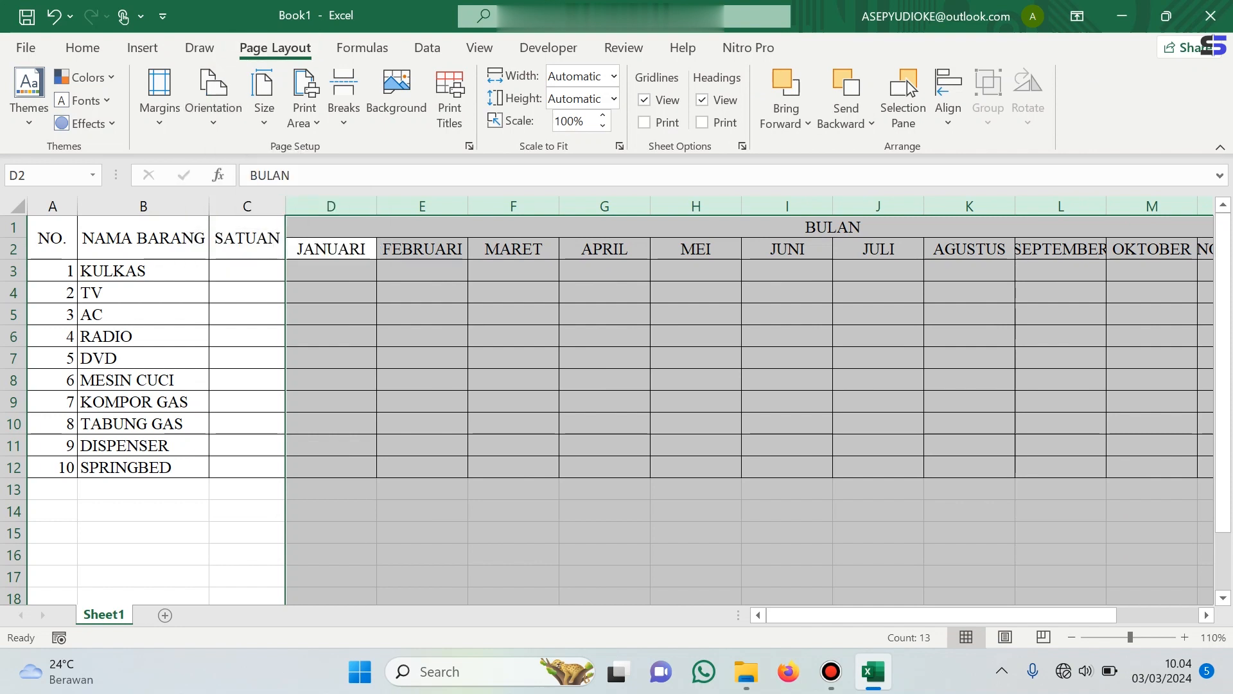
Widen columns D to O slightly more for the longest month names, and widen the NAMA BARANG and SATUAN columns
click(1071, 637)
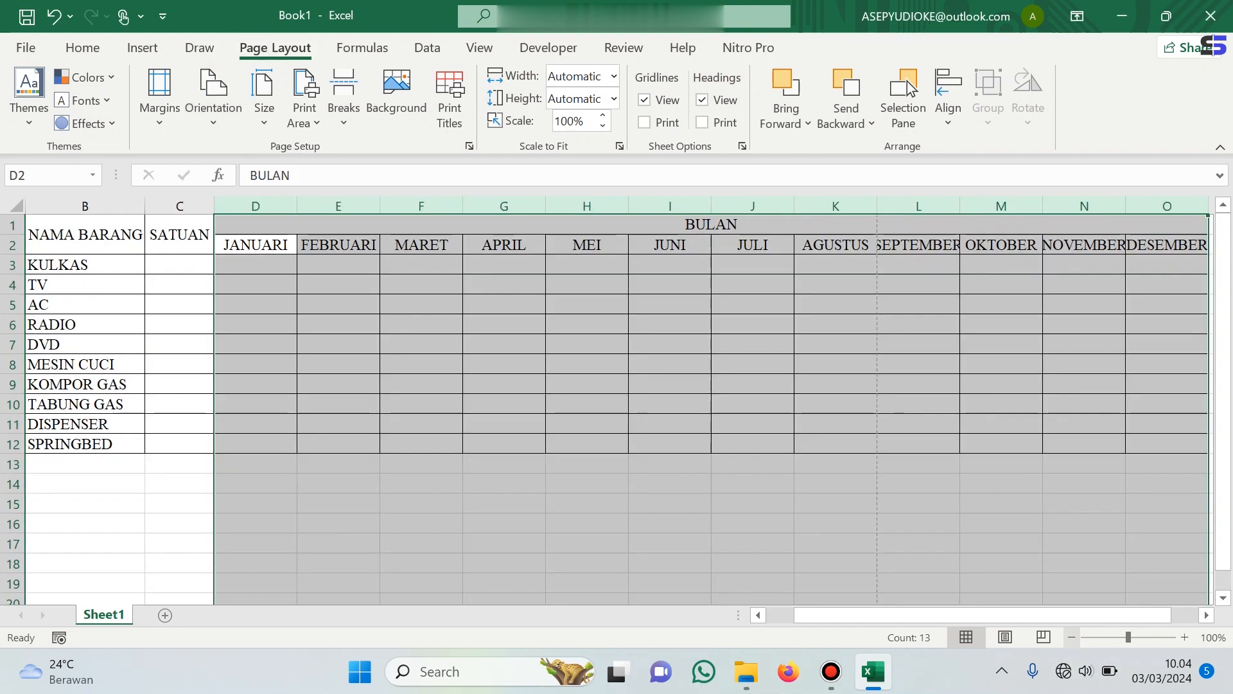
click(1071, 637)
click(420, 275)
drag(266, 204, 1066, 204)
click(452, 401)
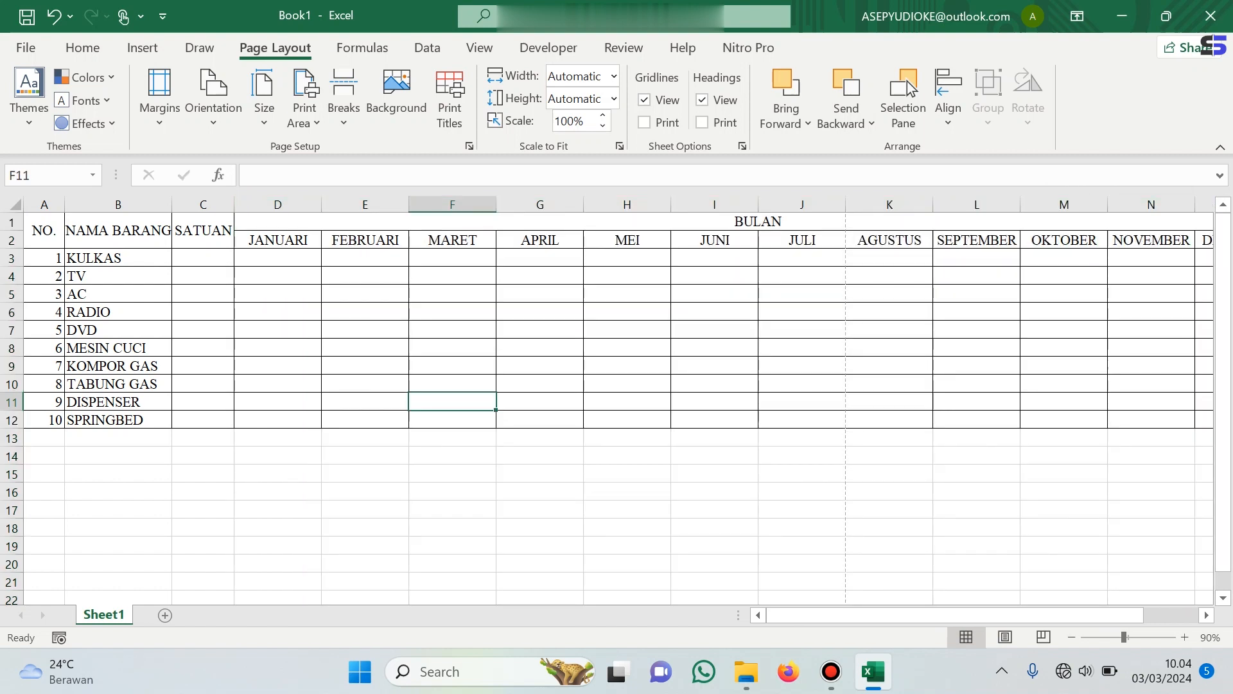
click(203, 231)
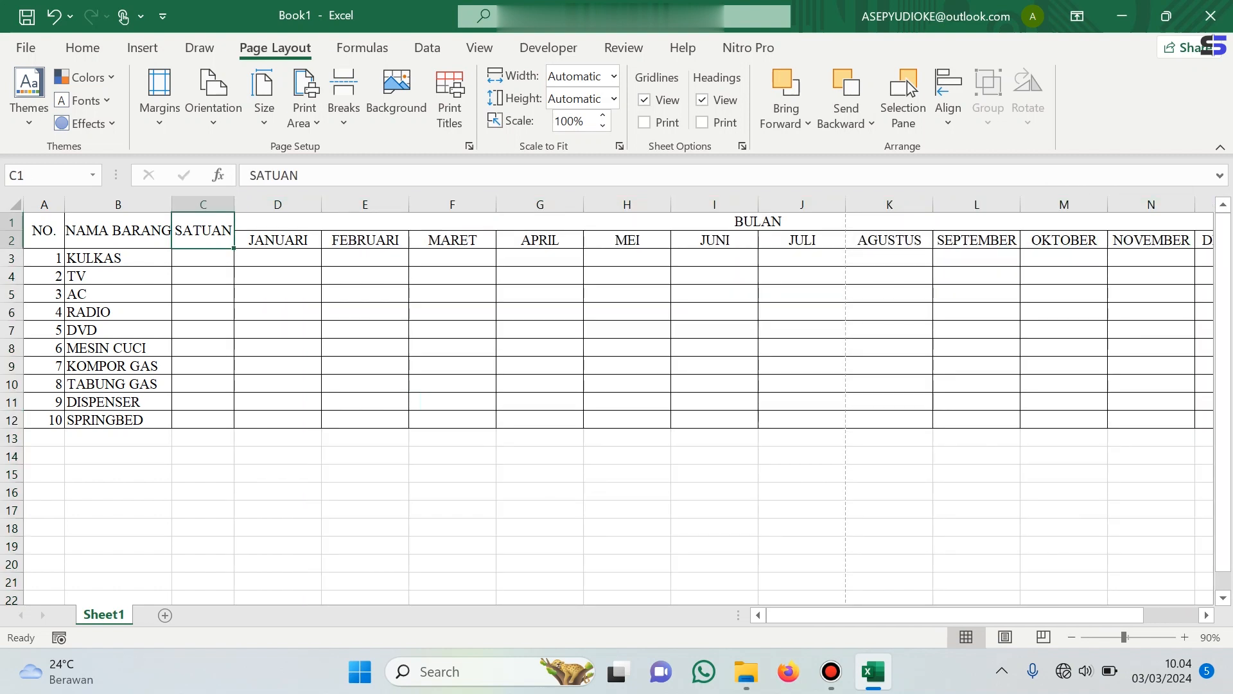
drag(235, 204, 184, 204)
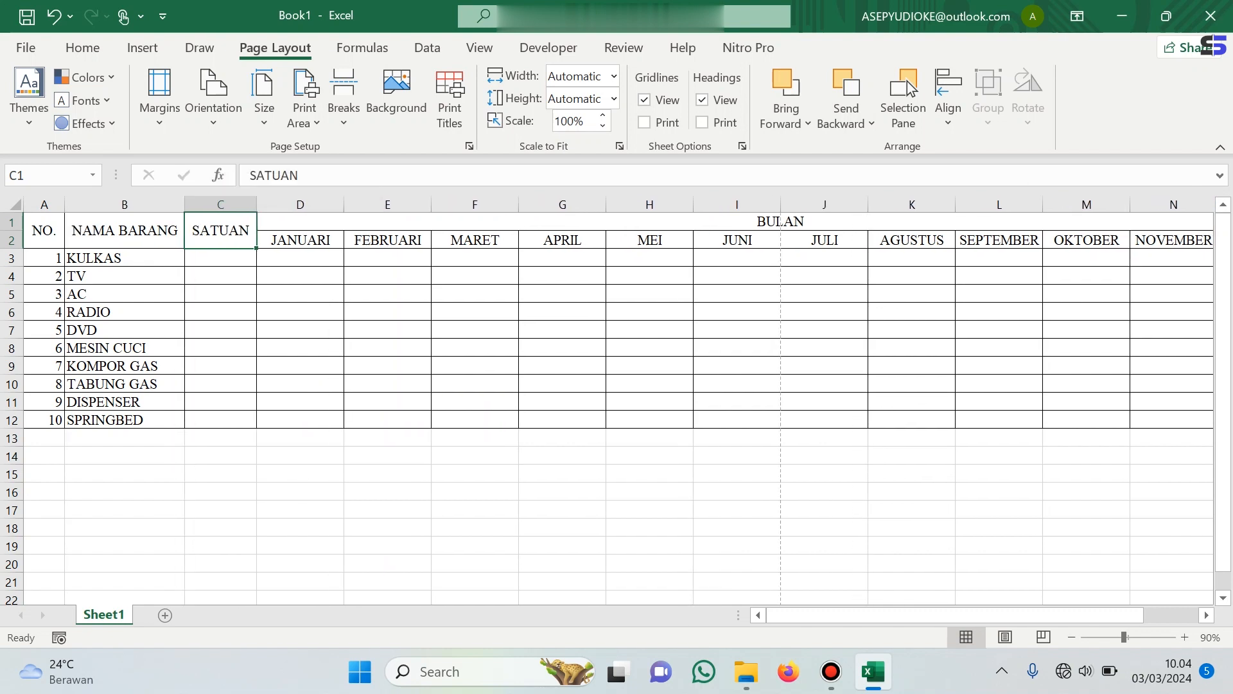
Center the row numbers 1 to 10 horizontally in A3:A12
click(45, 258)
drag(44, 258, 44, 419)
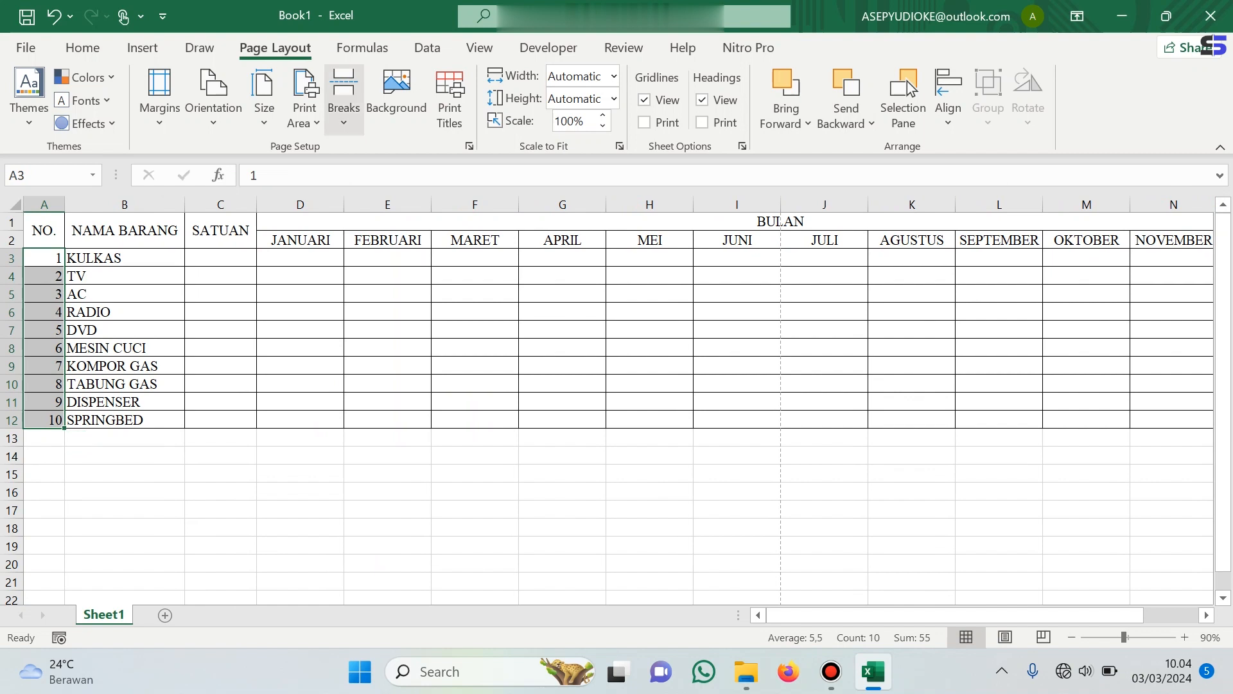
click(82, 48)
click(341, 116)
click(562, 437)
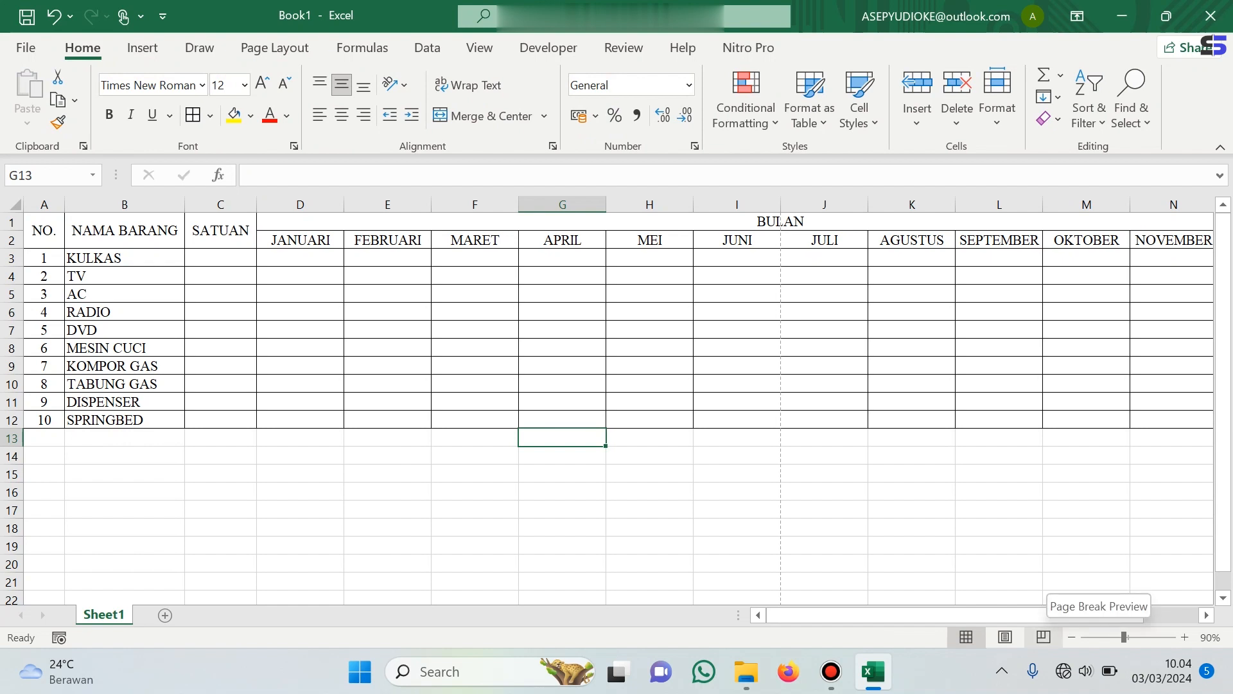
Switch to Page Break Preview and move the vertical page break to the table's last column so everything fits on one page
click(1043, 636)
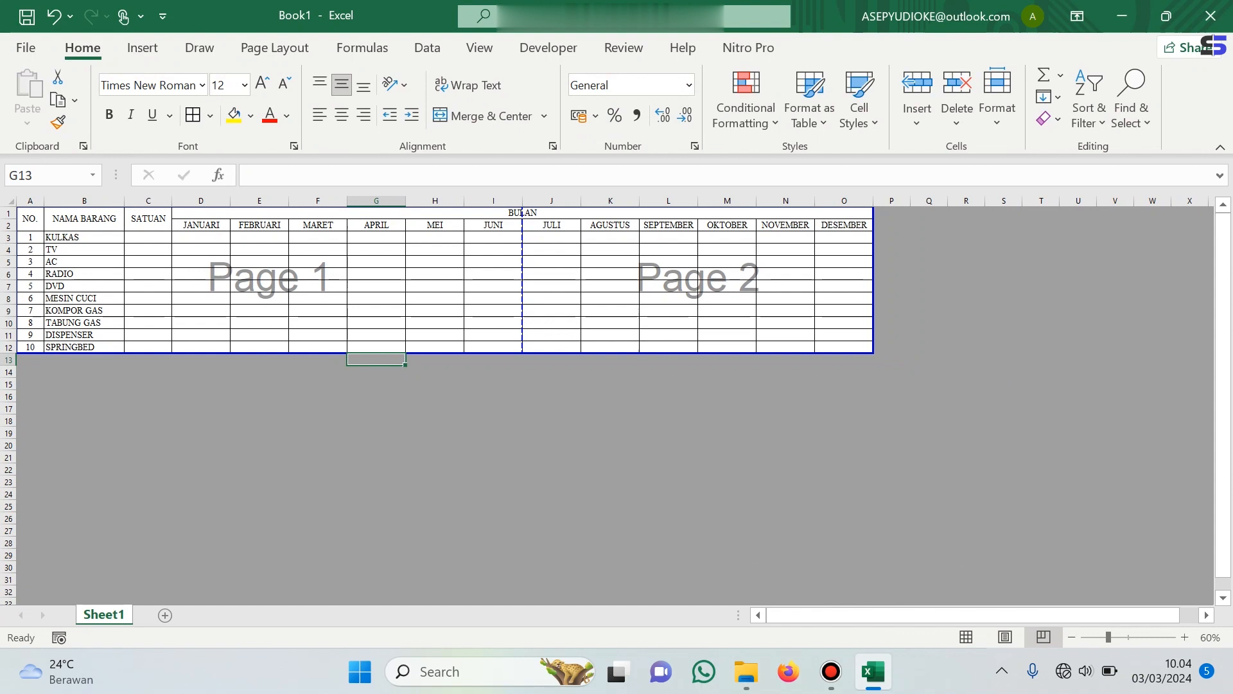
drag(522, 283, 872, 282)
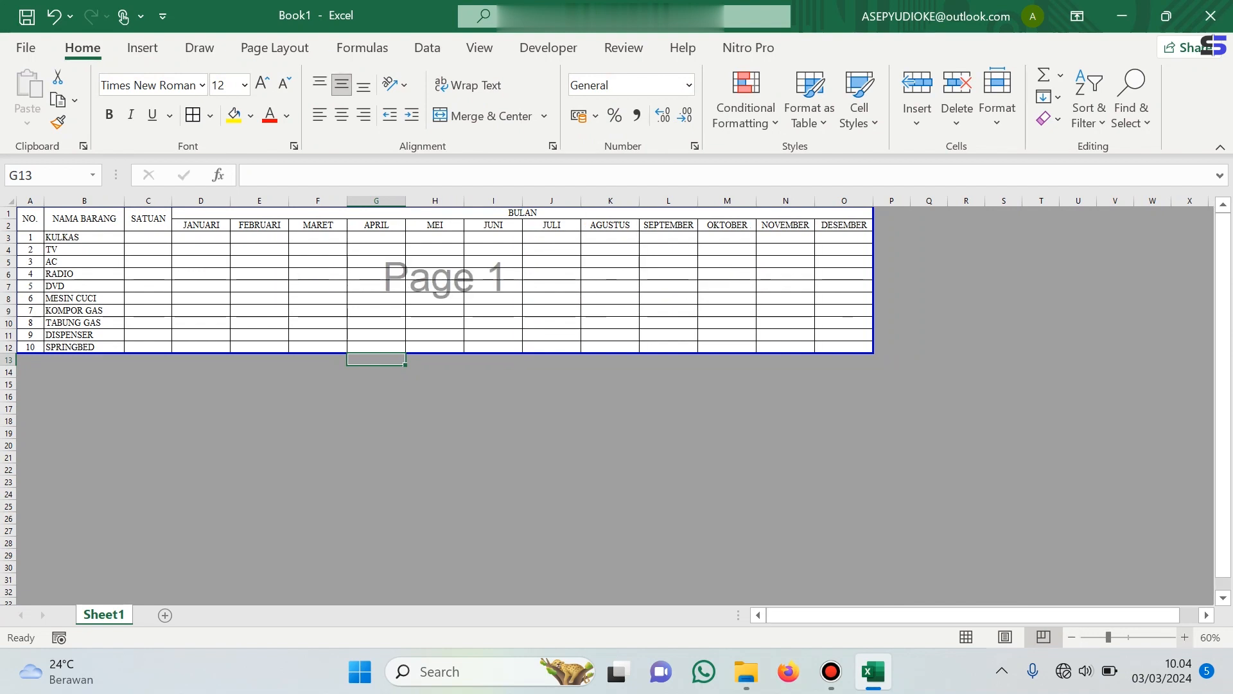
Indent the item names in B3:B12 by 1 through the Format Cells alignment settings
click(1185, 636)
click(1184, 637)
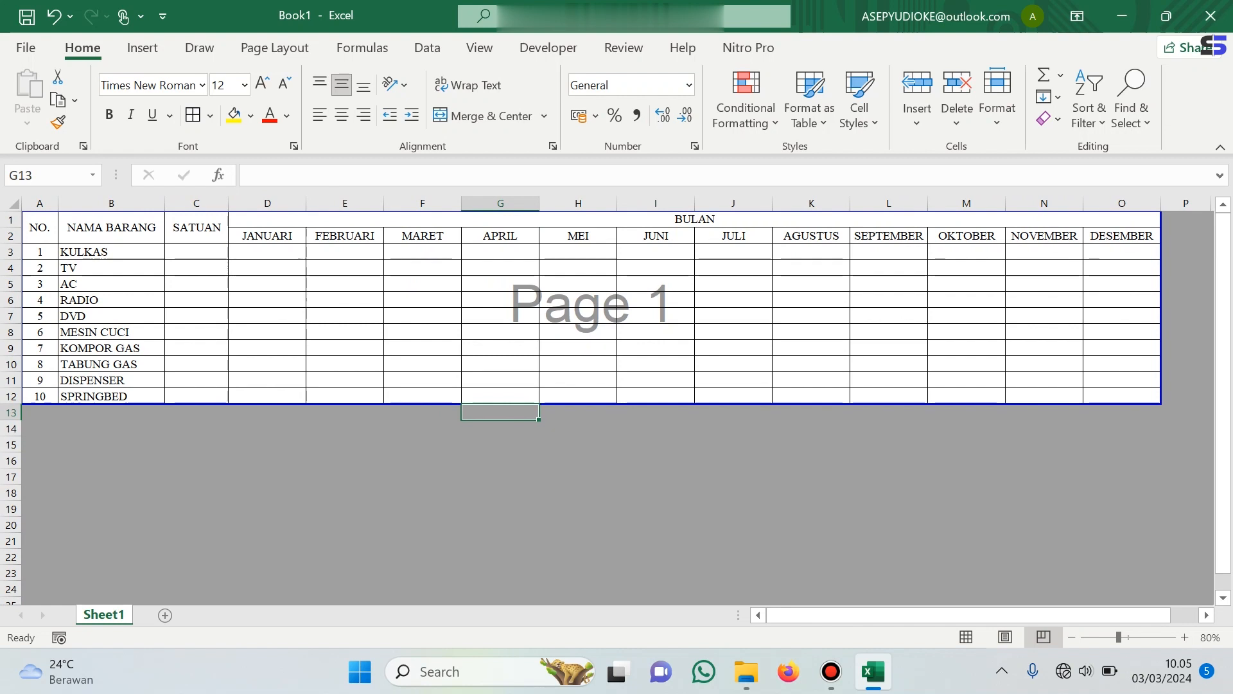
click(1185, 637)
click(1185, 636)
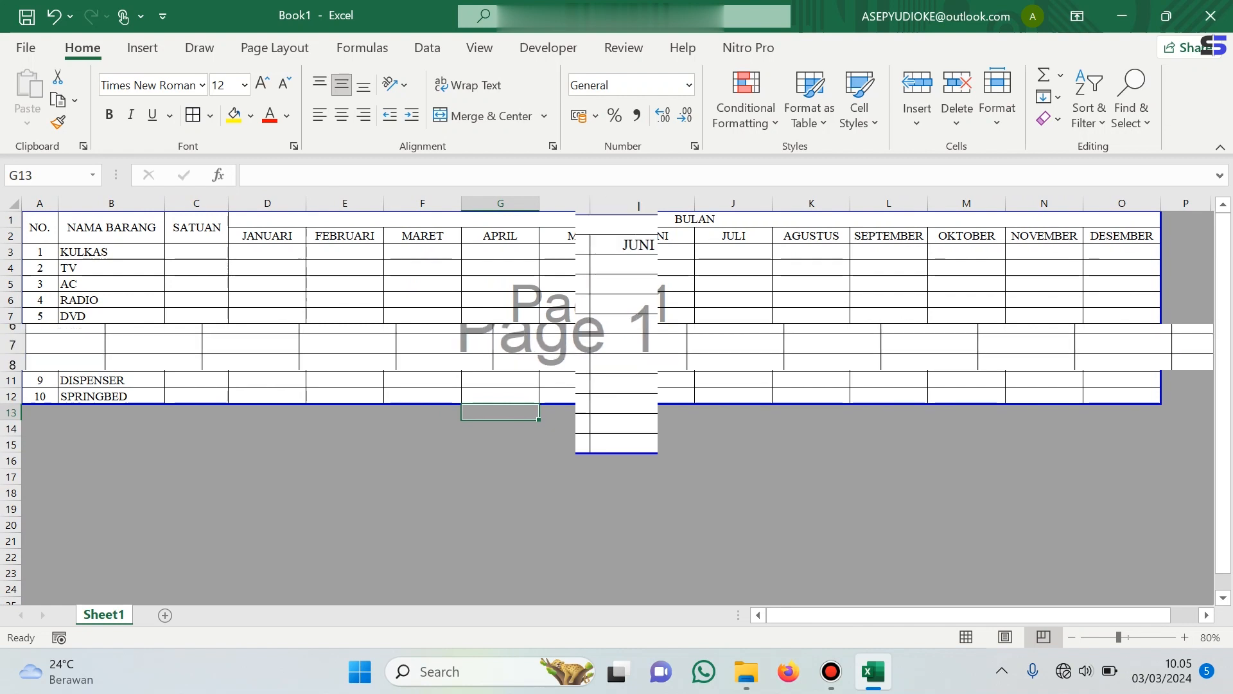
drag(1054, 615, 976, 615)
drag(129, 265, 128, 443)
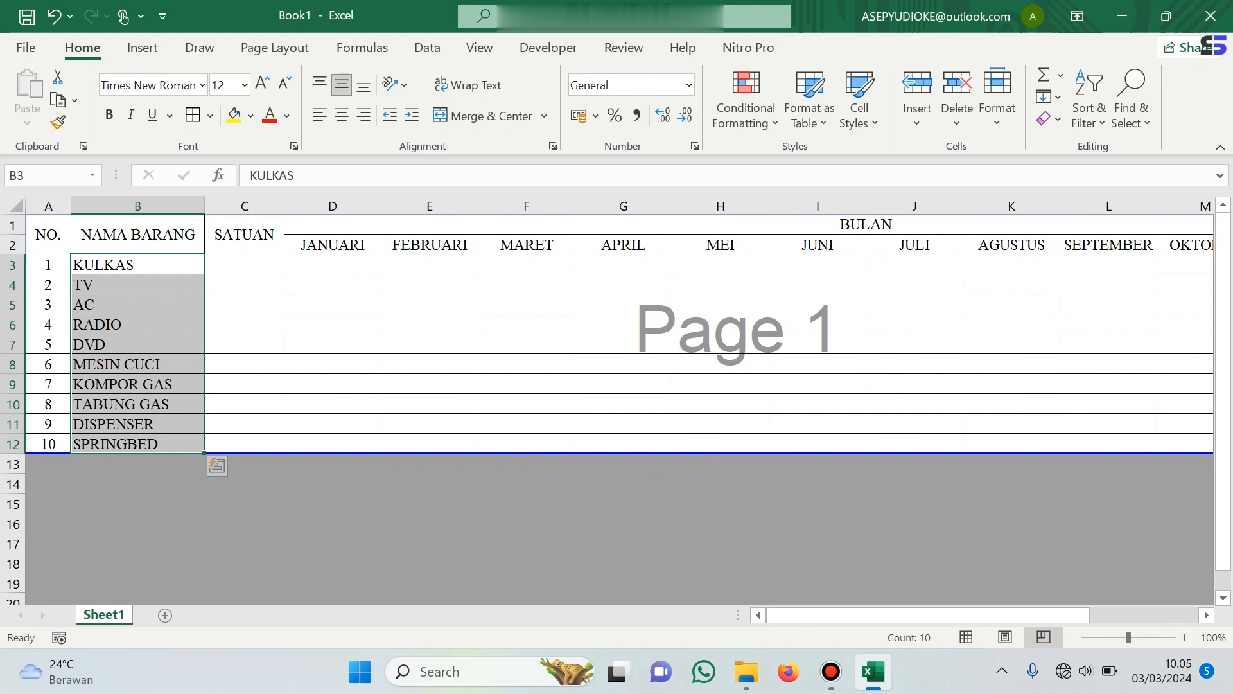
right_click(136, 384)
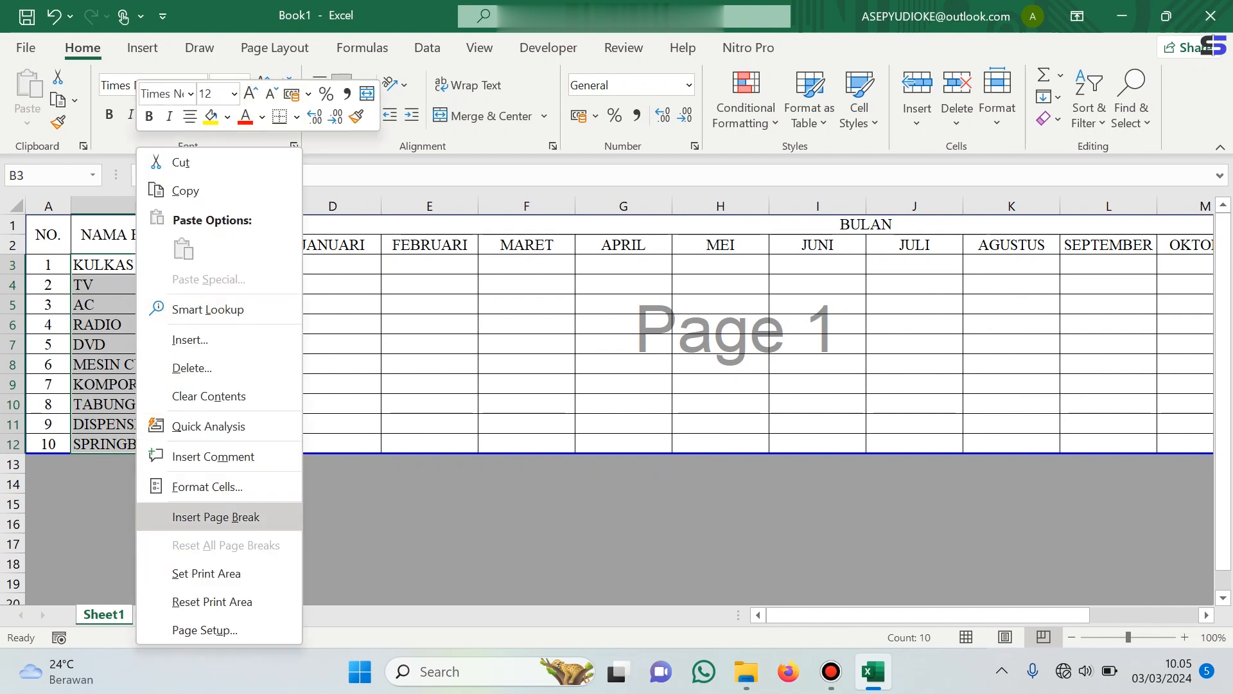
click(207, 486)
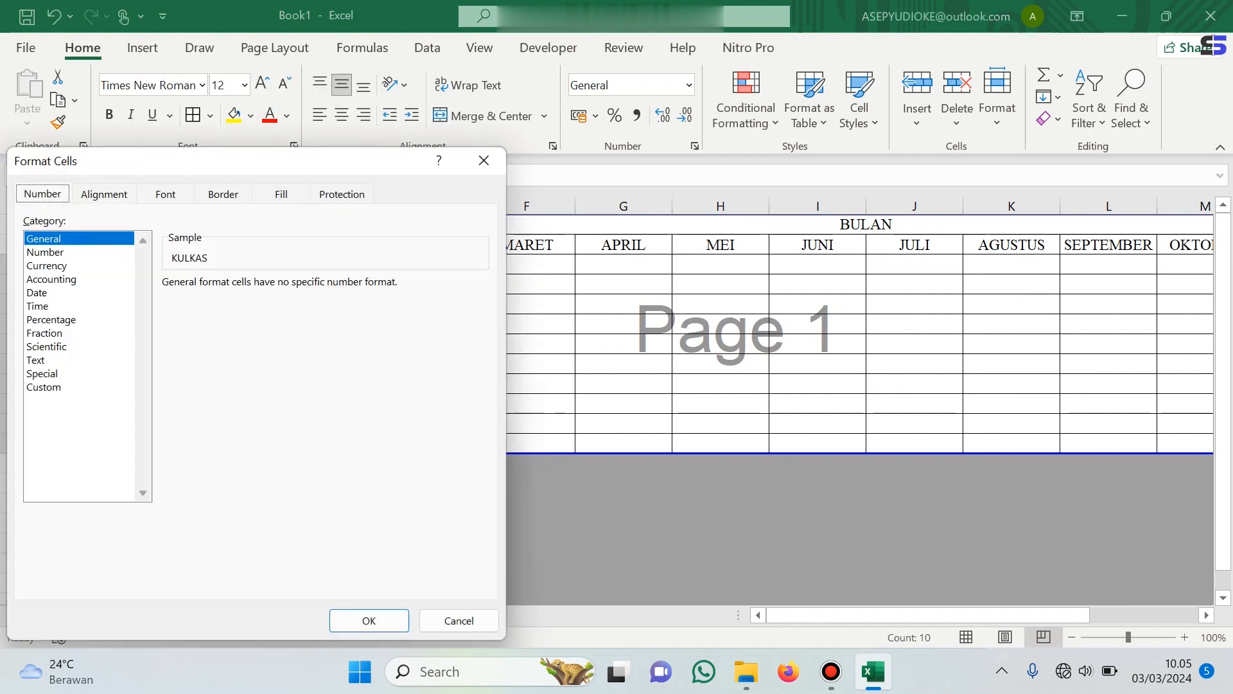
click(104, 194)
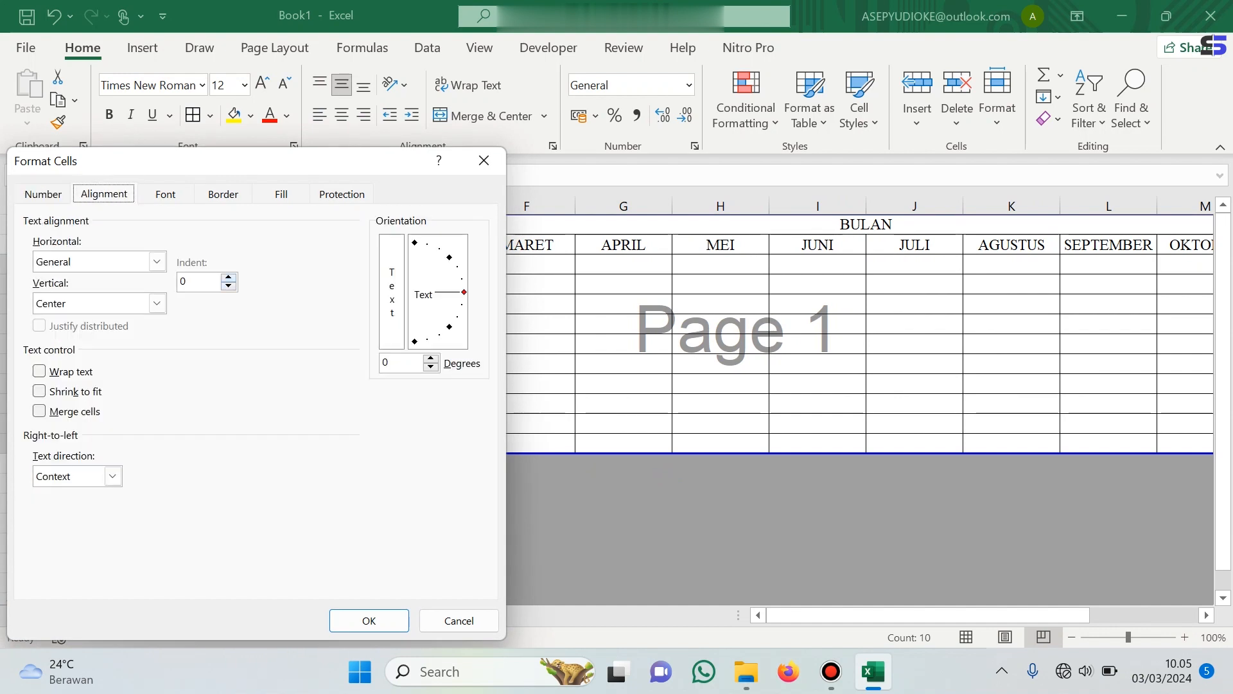
click(228, 278)
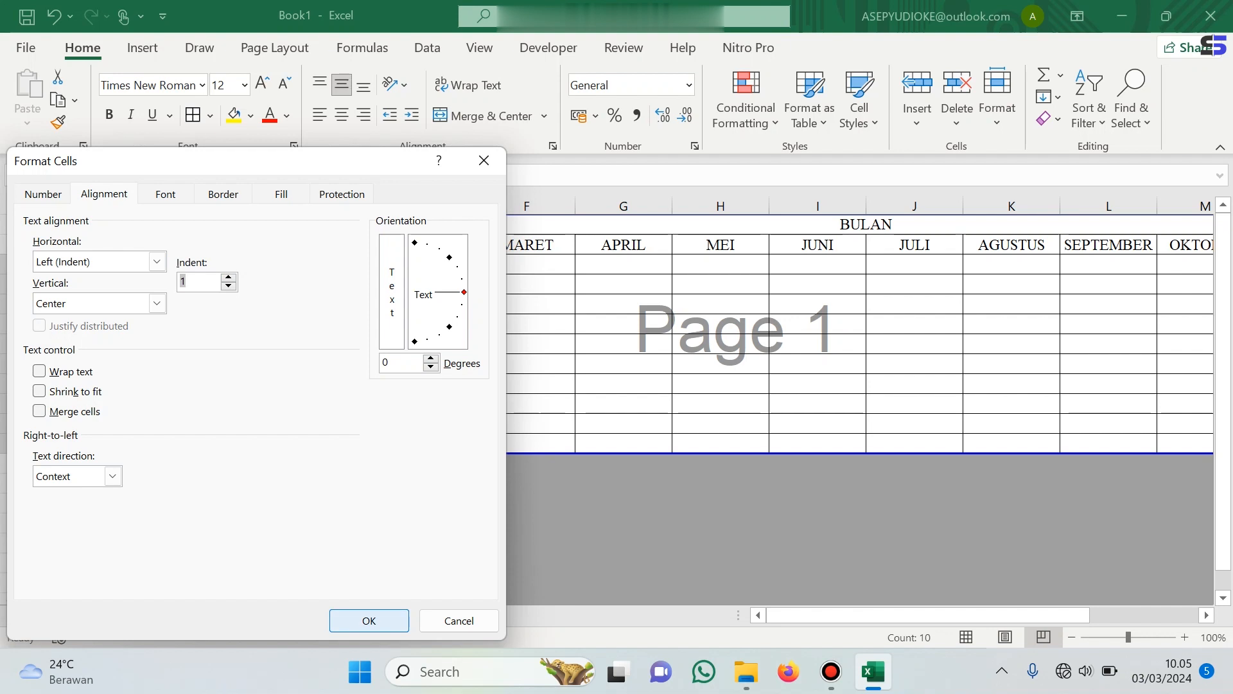
click(368, 620)
click(244, 324)
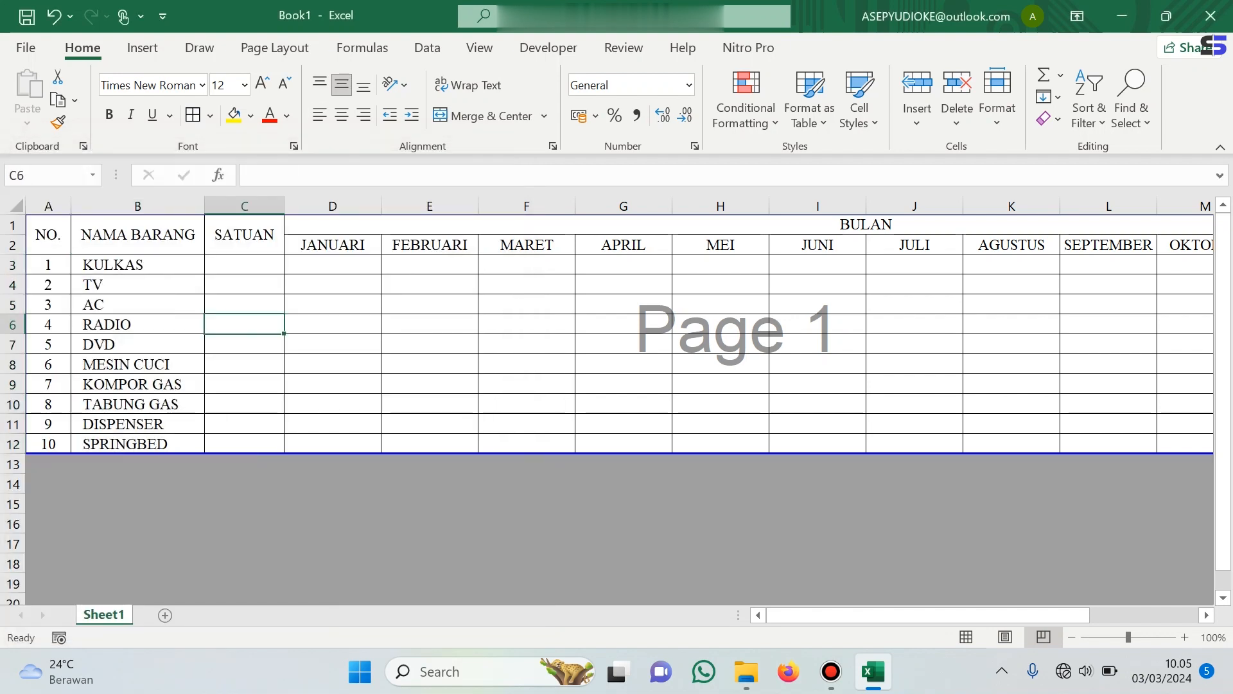
Try rotating the SATUAN heading text in C1 to 40 degrees and undo the rotation
click(244, 234)
click(865, 224)
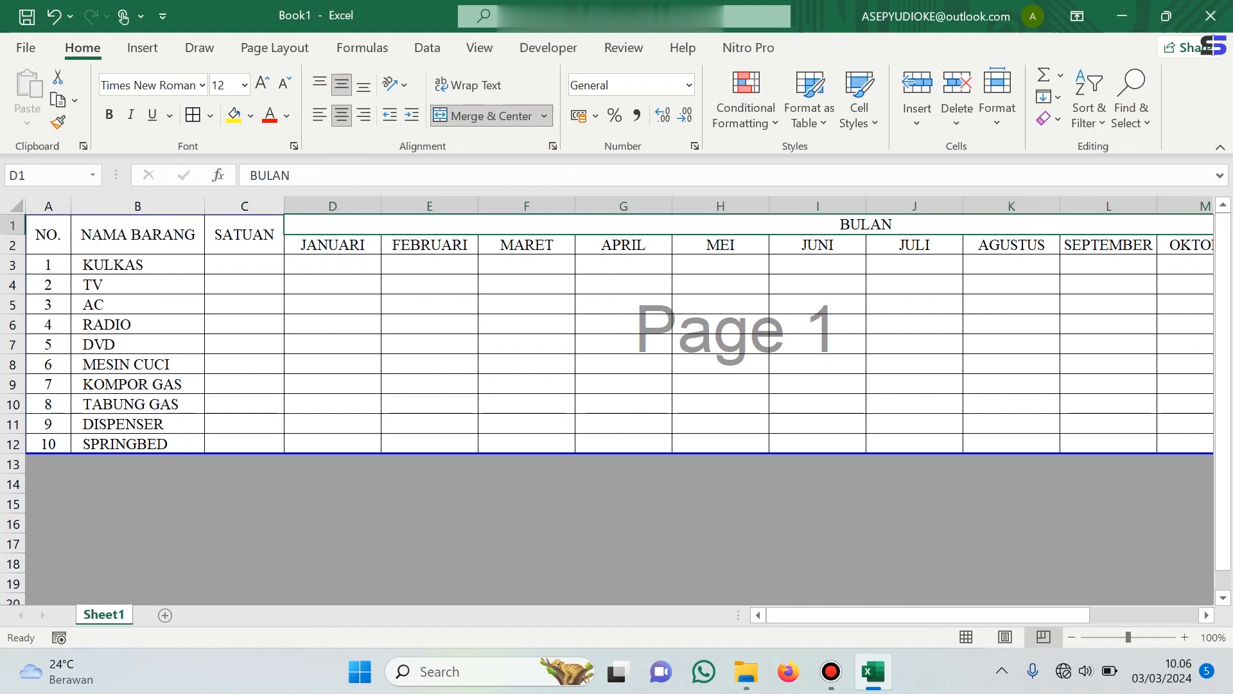
key(Left)
key(Right)
key(Left)
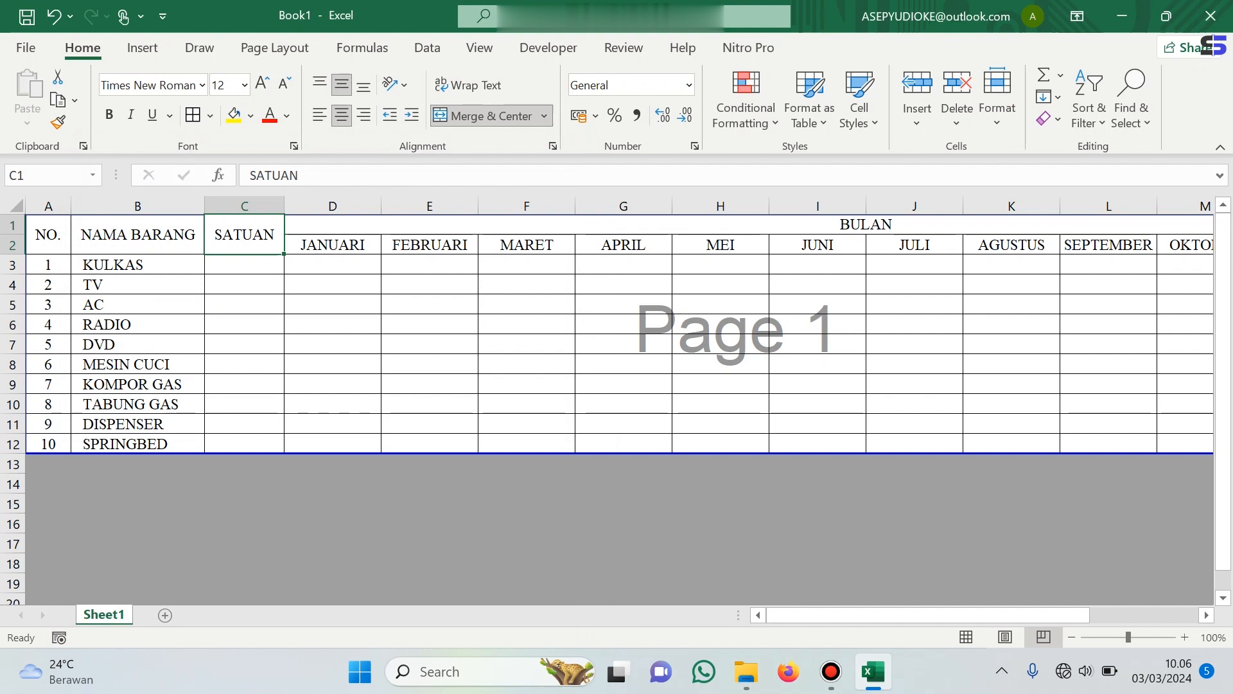
key(shift+F10)
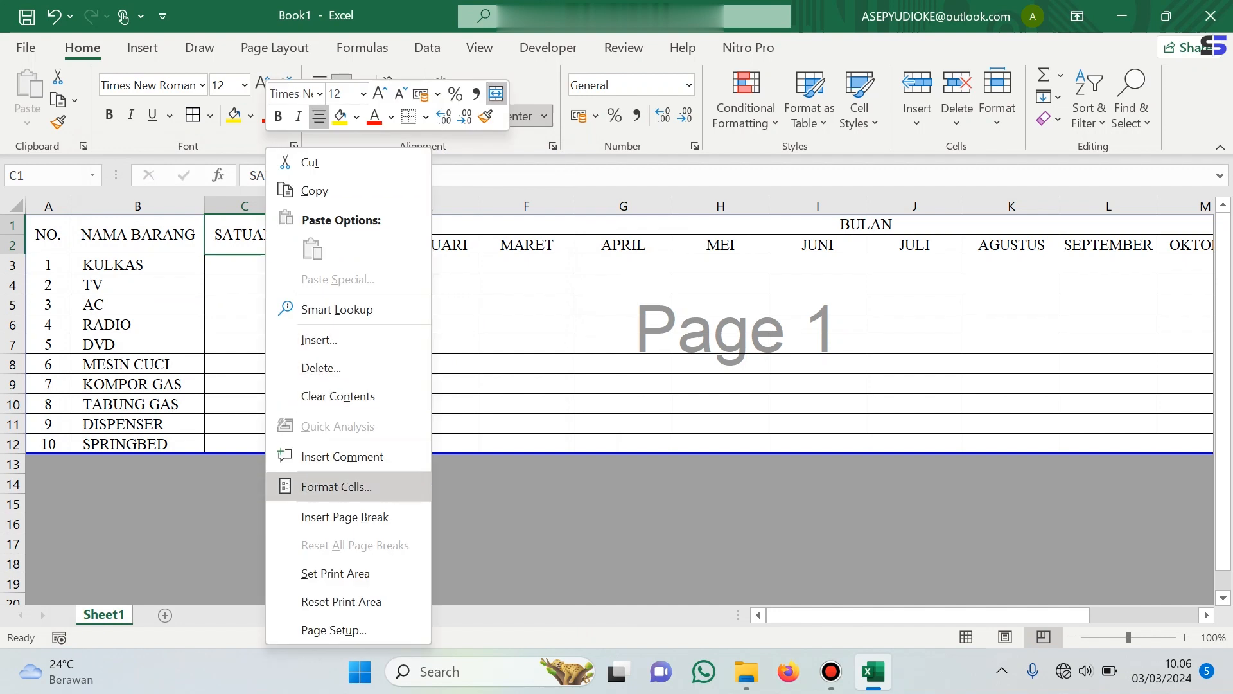
key(Return)
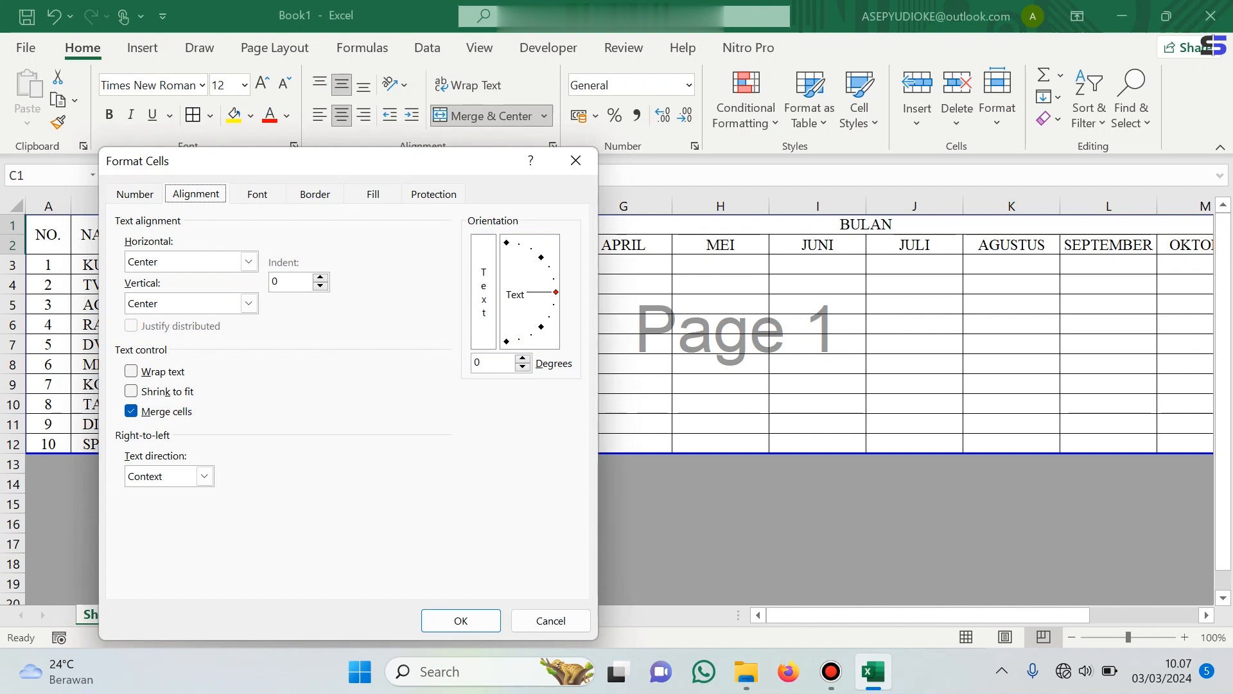
drag(555, 292, 543, 261)
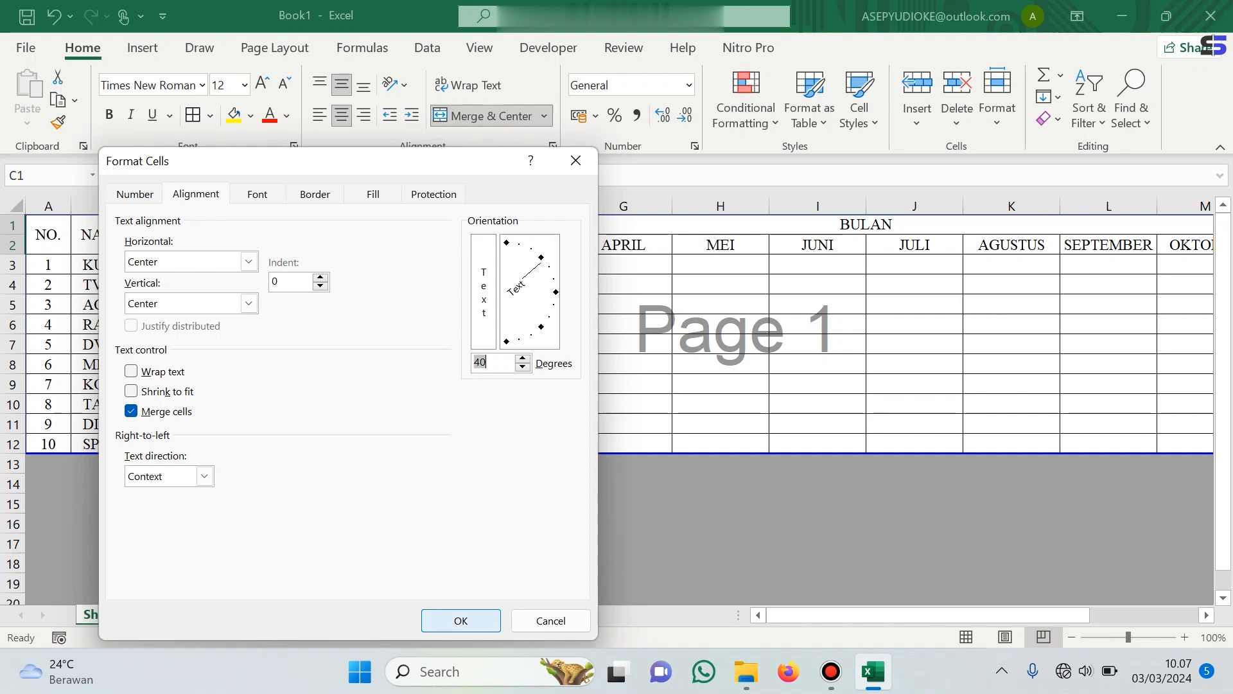
click(460, 619)
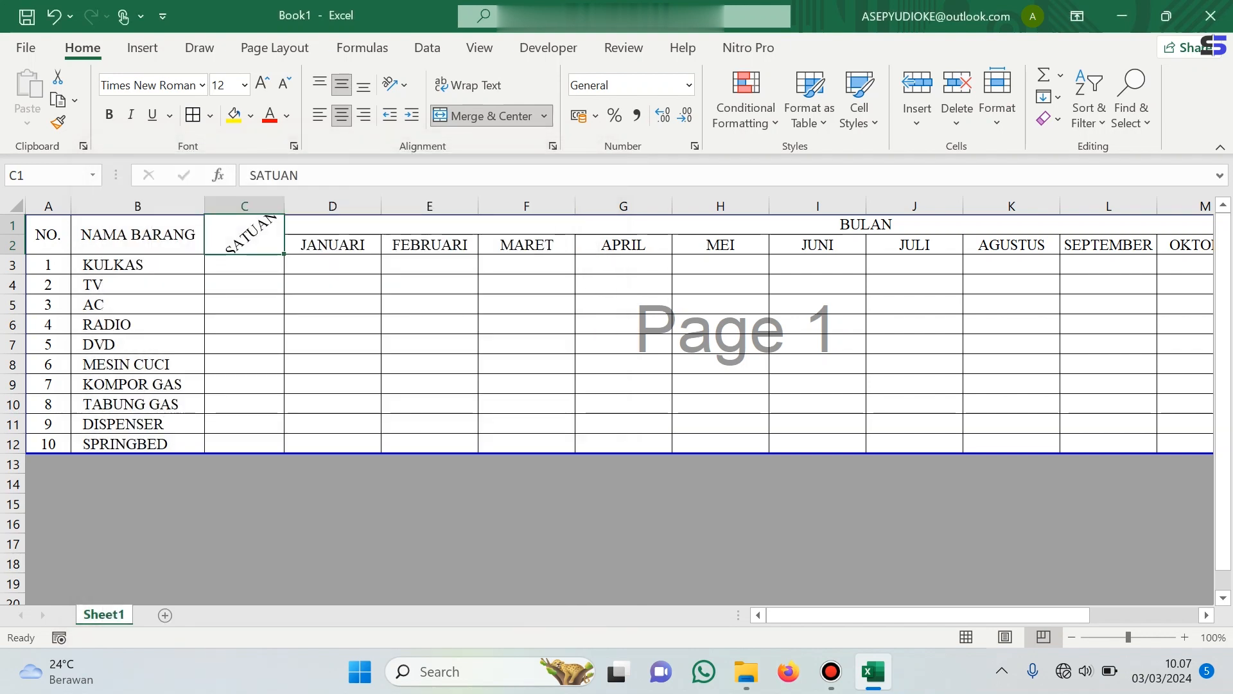
key(ctrl+z)
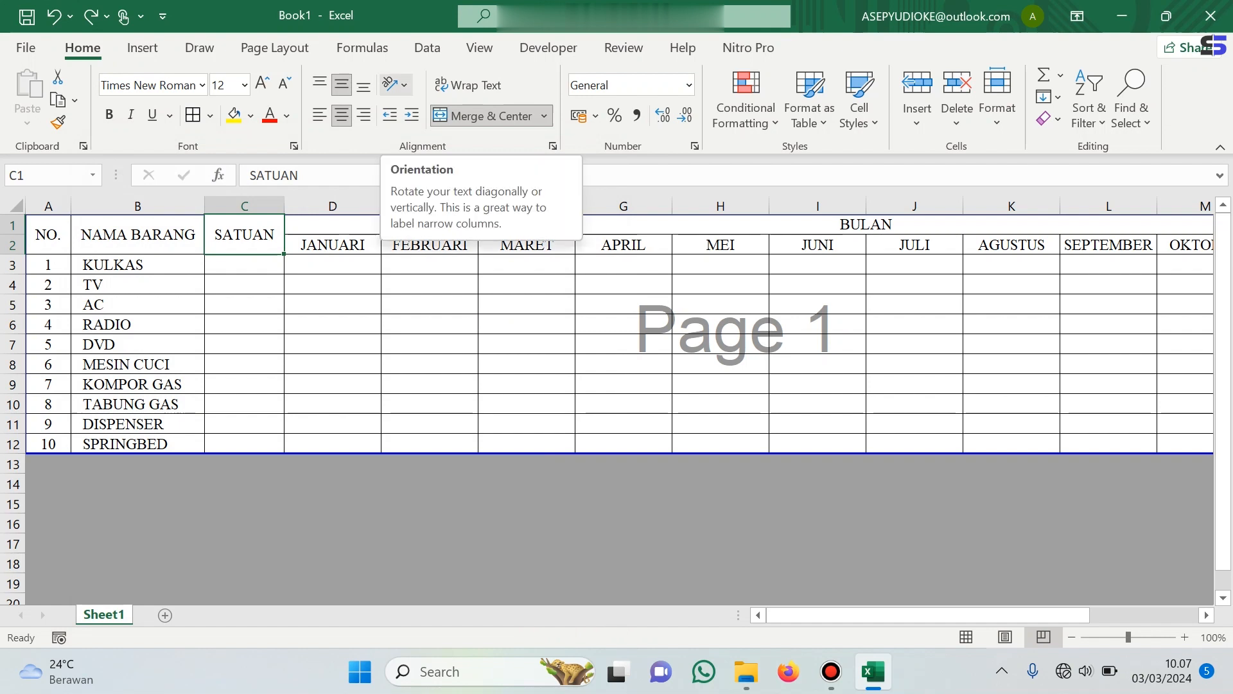
Set the orientation of the SATUAN heading in C1 to Vertical Text
click(393, 84)
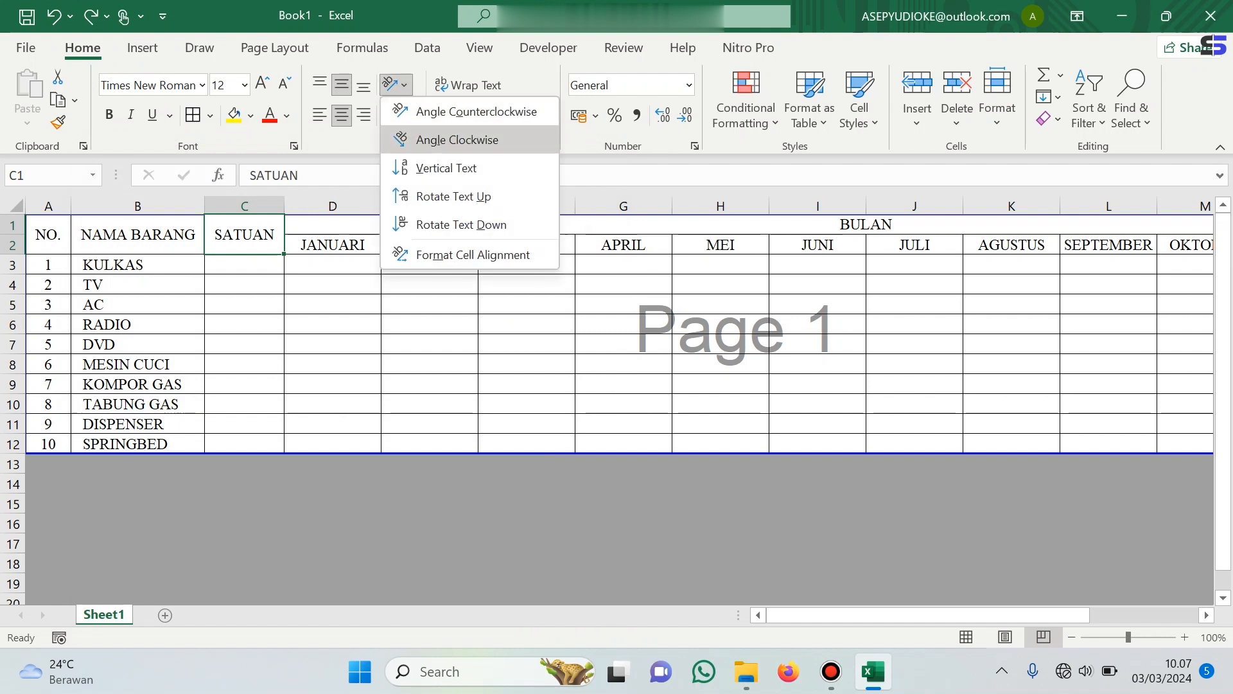
click(446, 168)
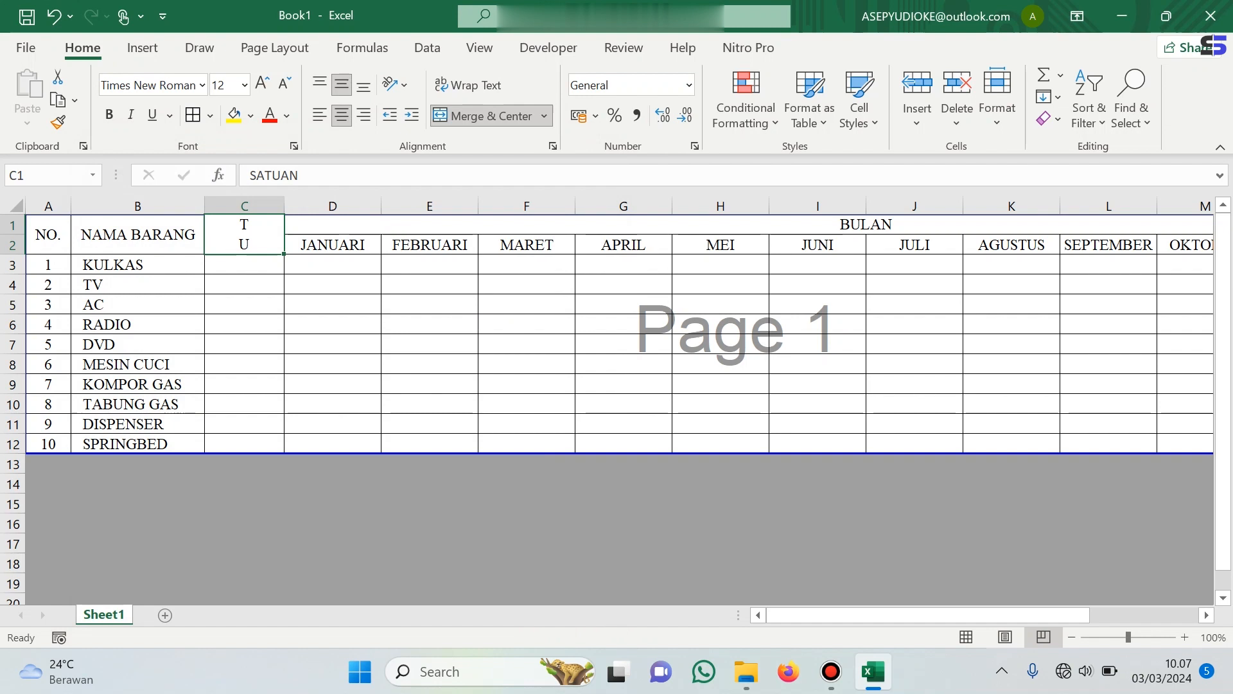
Try Rotate Text Up and Rotate Text Down on the SATUAN heading in C1, and undo all its orientation changes
click(393, 84)
click(443, 196)
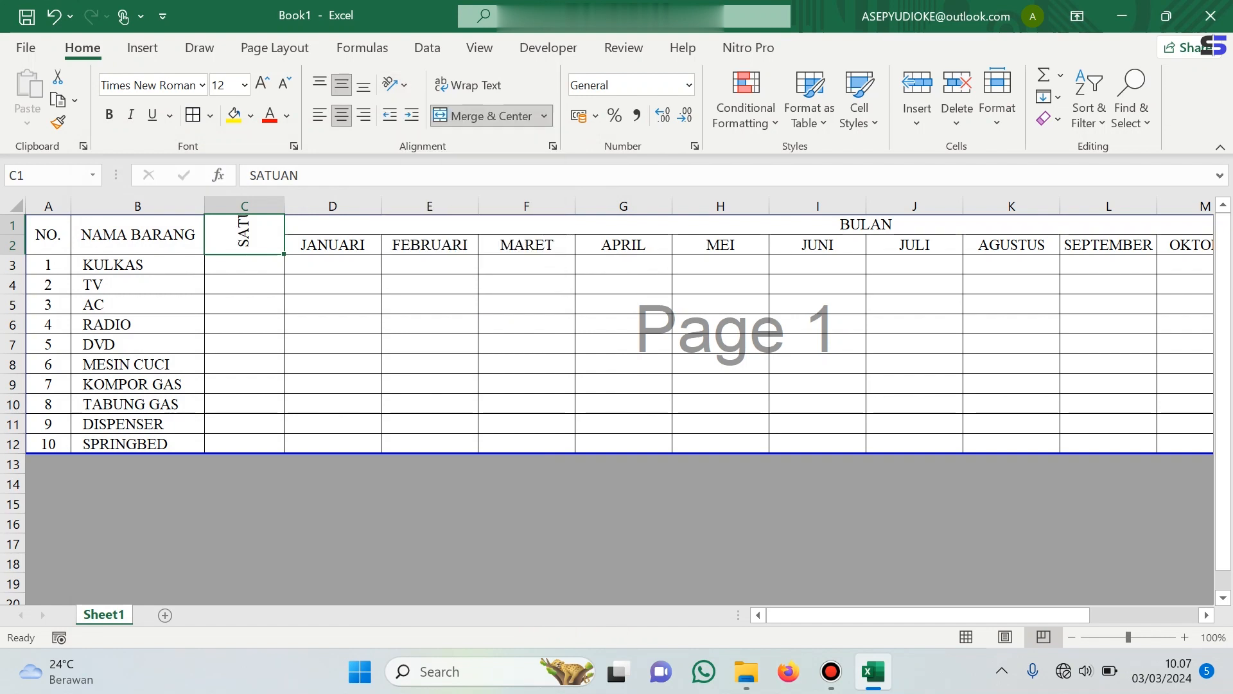
click(393, 85)
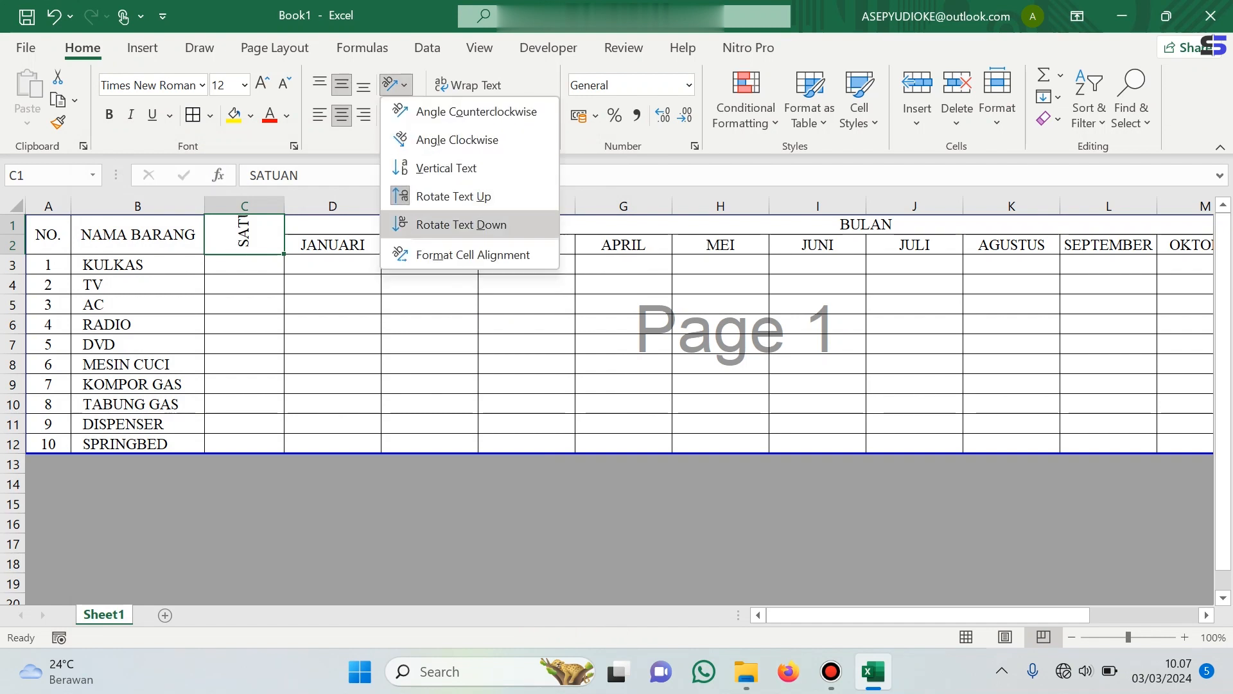
click(461, 224)
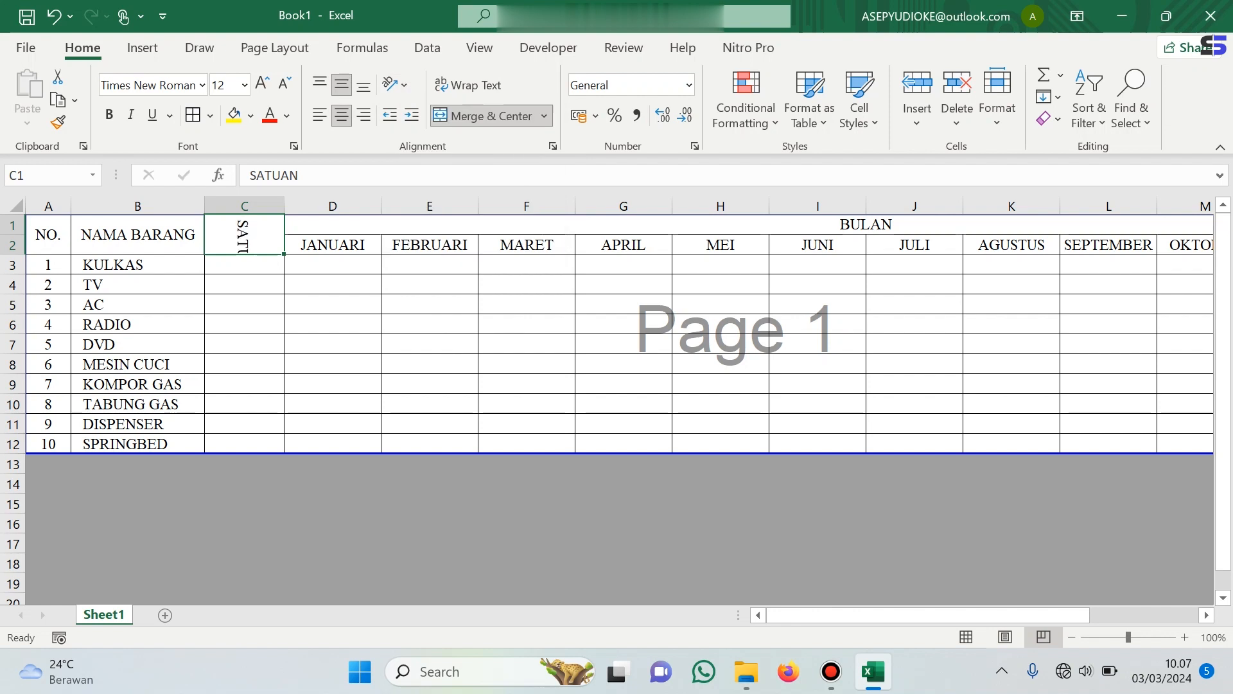
click(54, 16)
click(54, 17)
click(54, 16)
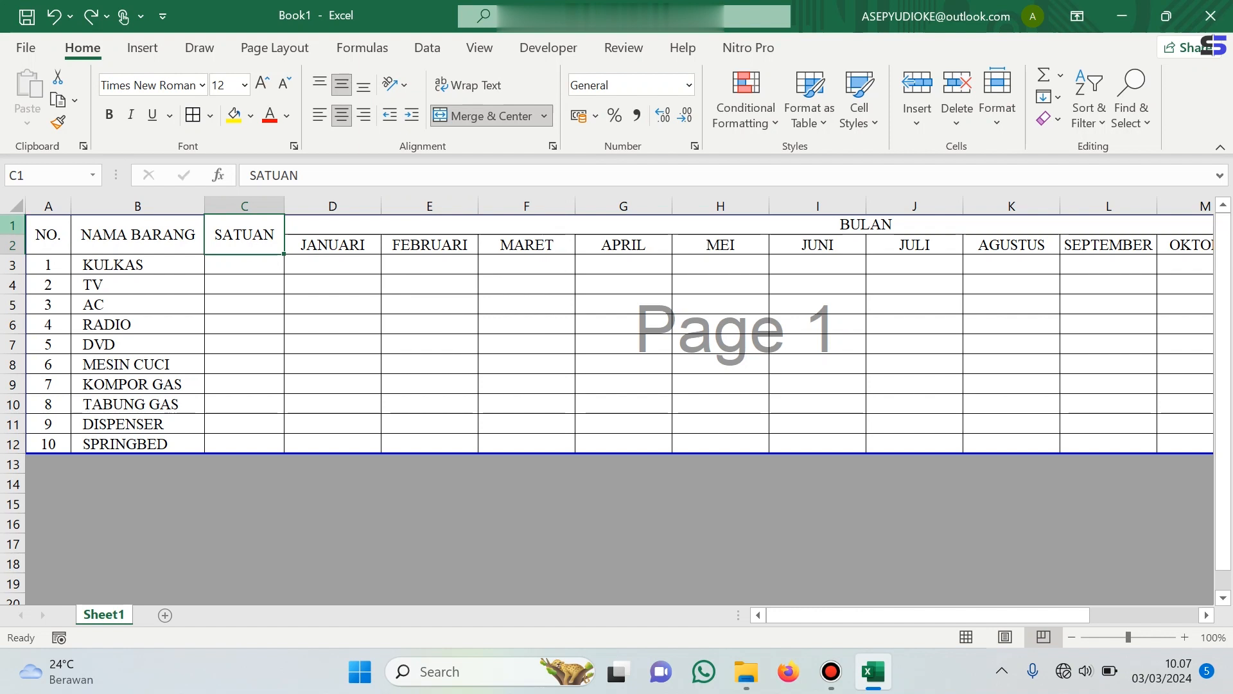
Insert two blank rows above the table's heading rows
click(13, 225)
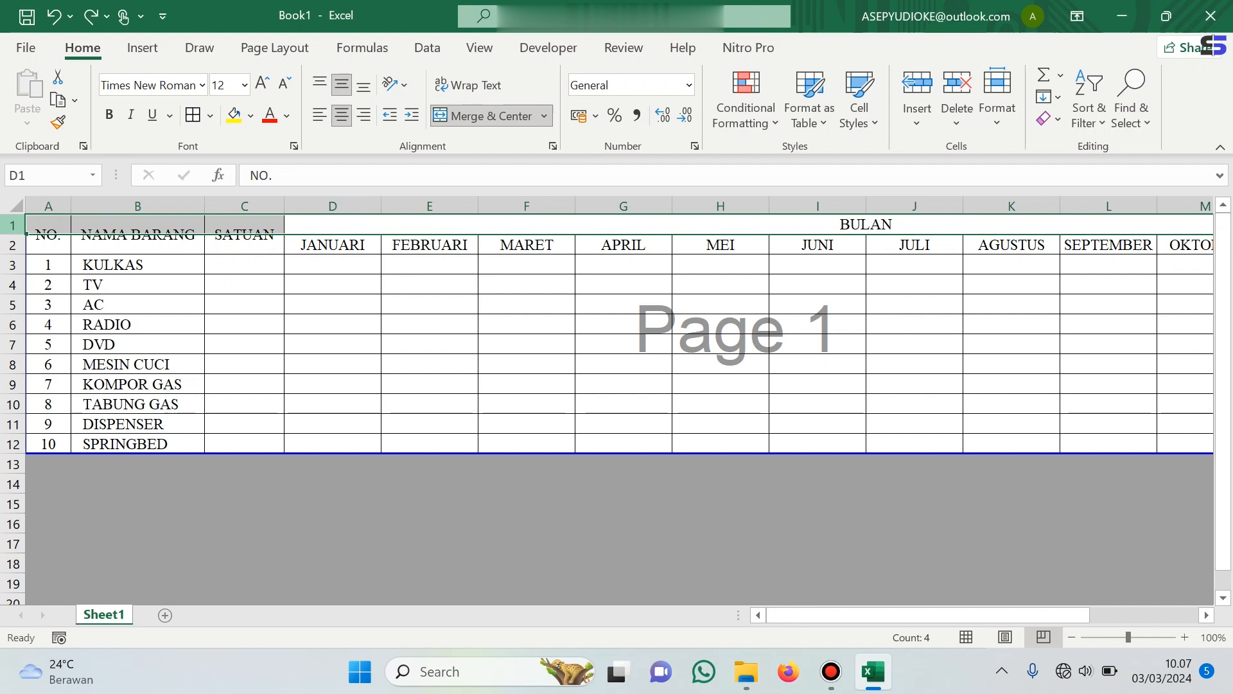
right_click(14, 226)
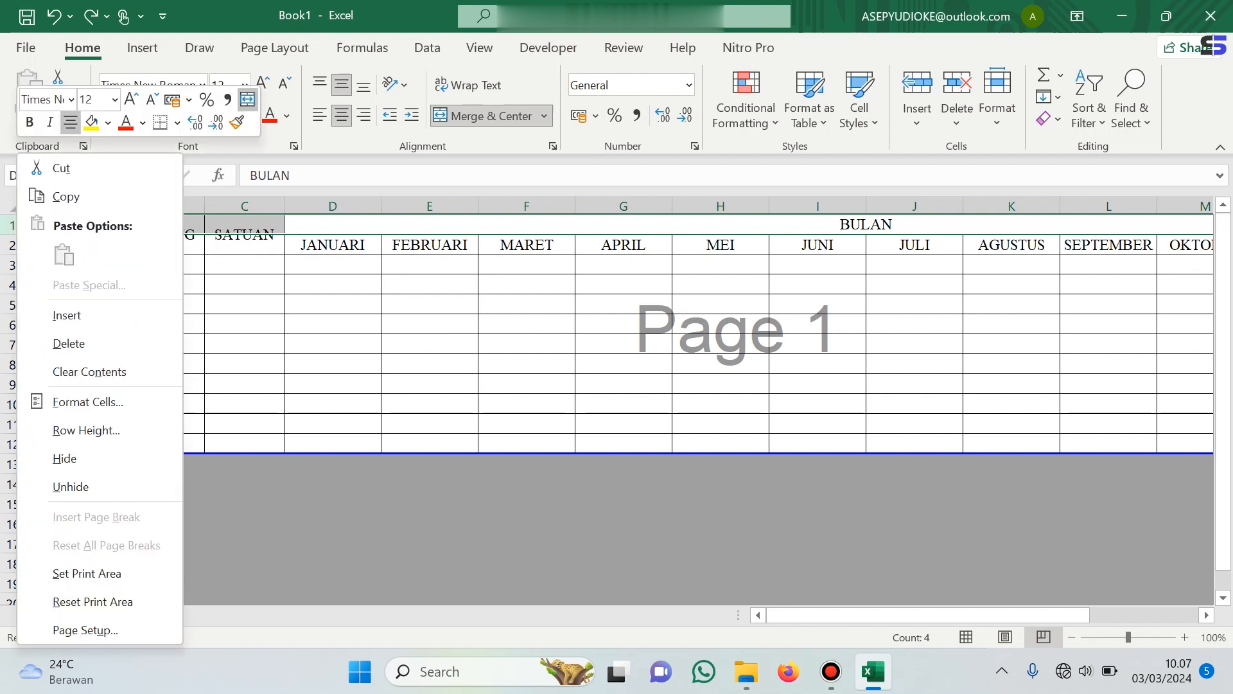
click(67, 314)
click(526, 285)
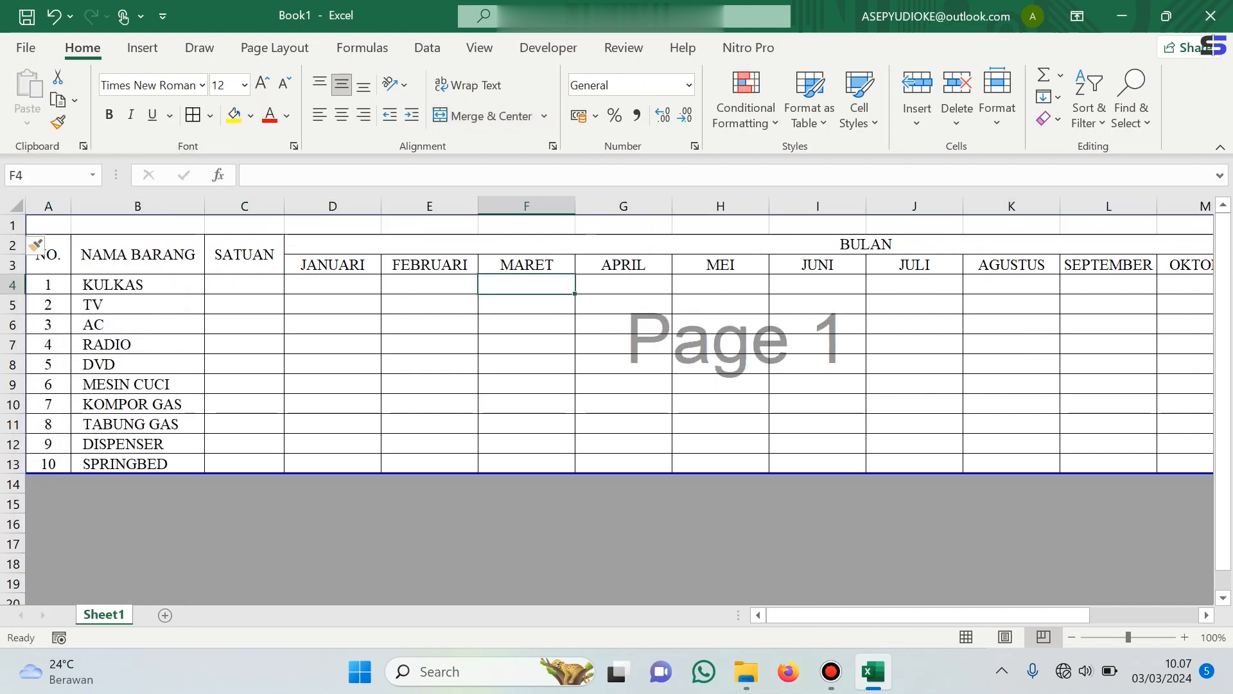
click(13, 225)
right_click(13, 225)
click(67, 314)
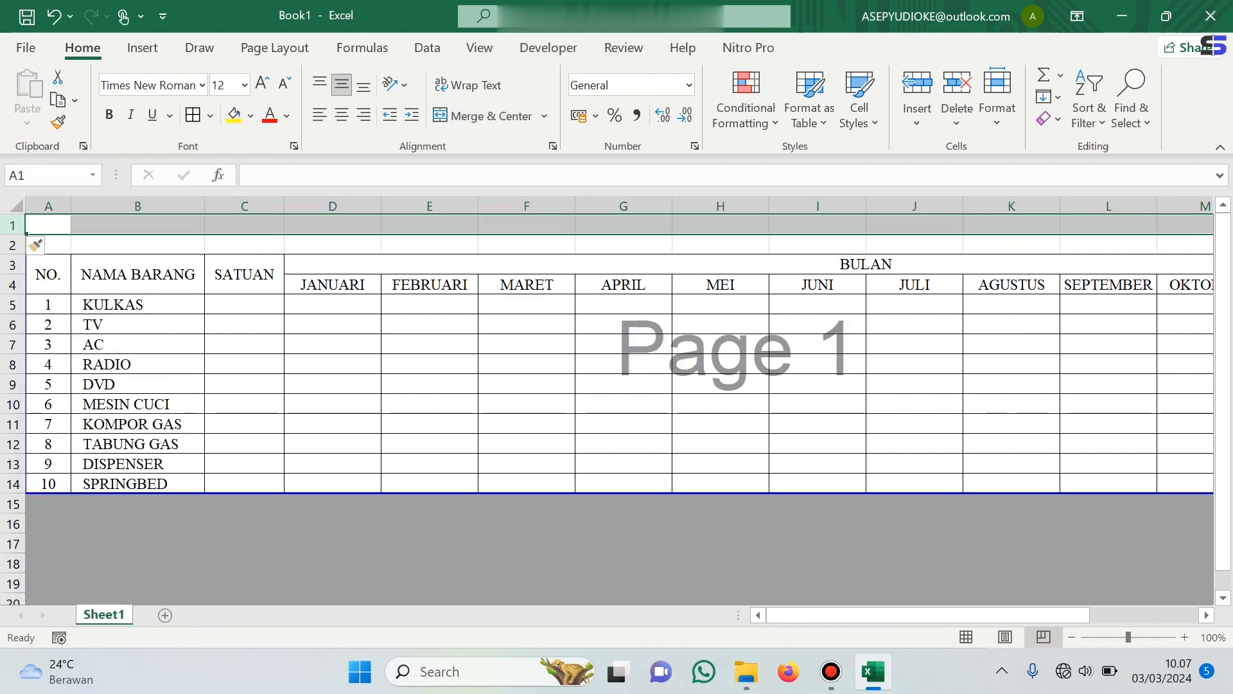
Enter the title REKAP PENJUALAN BARANG TAHUN 2023 in A1
click(48, 224)
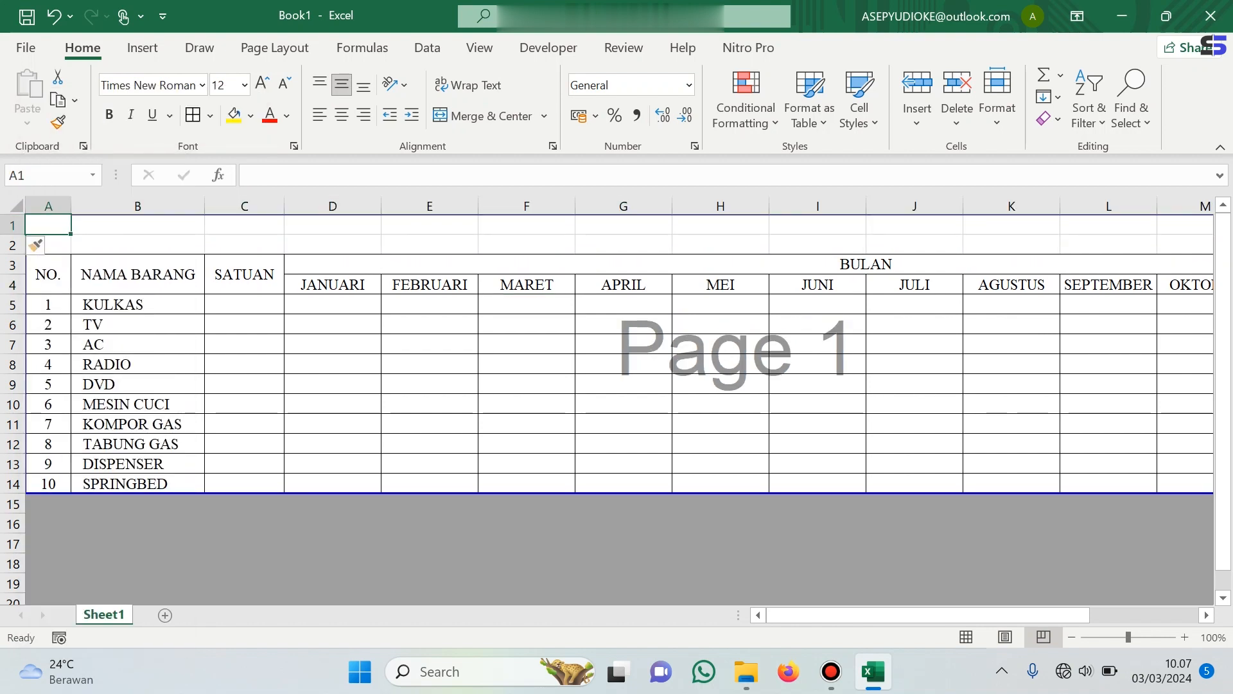
text(REKA)
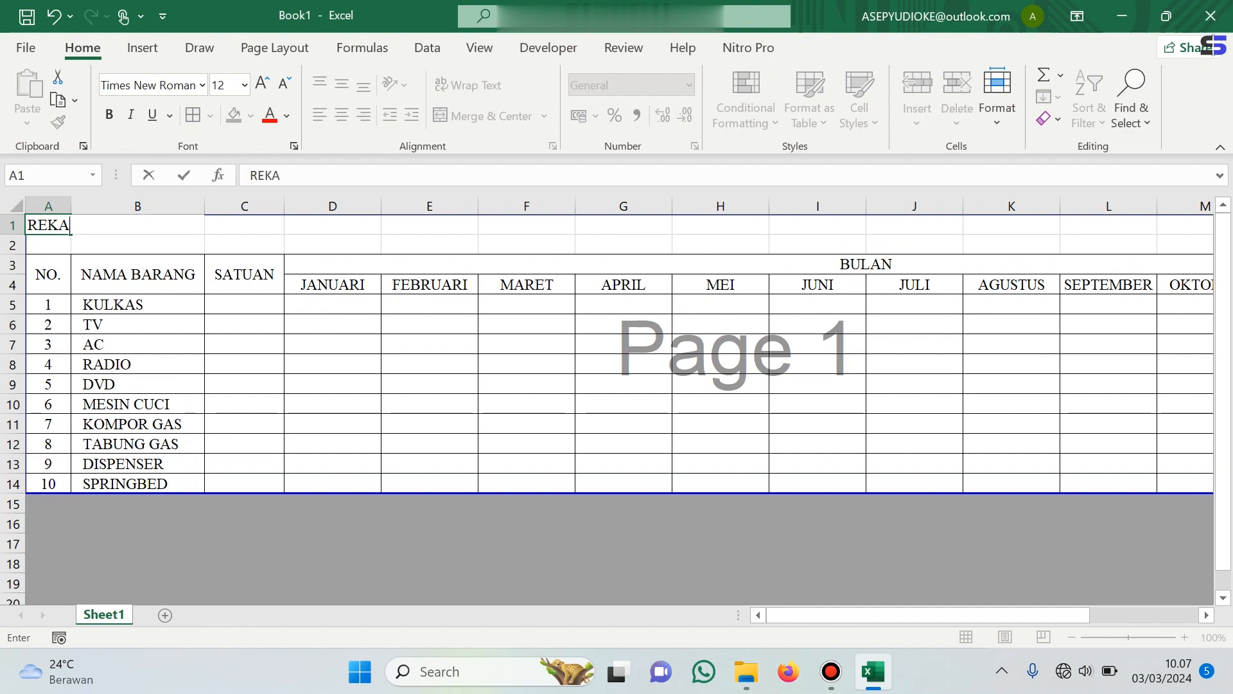
text(P PENJUALAN )
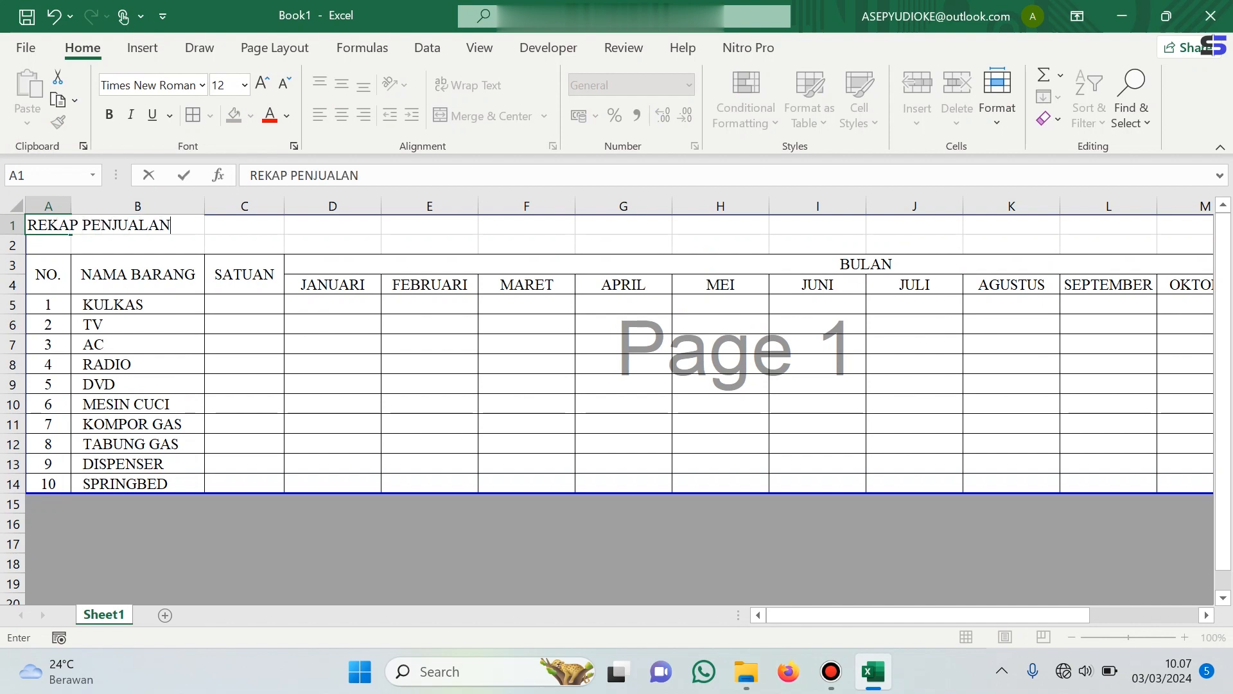
text(BARANG T)
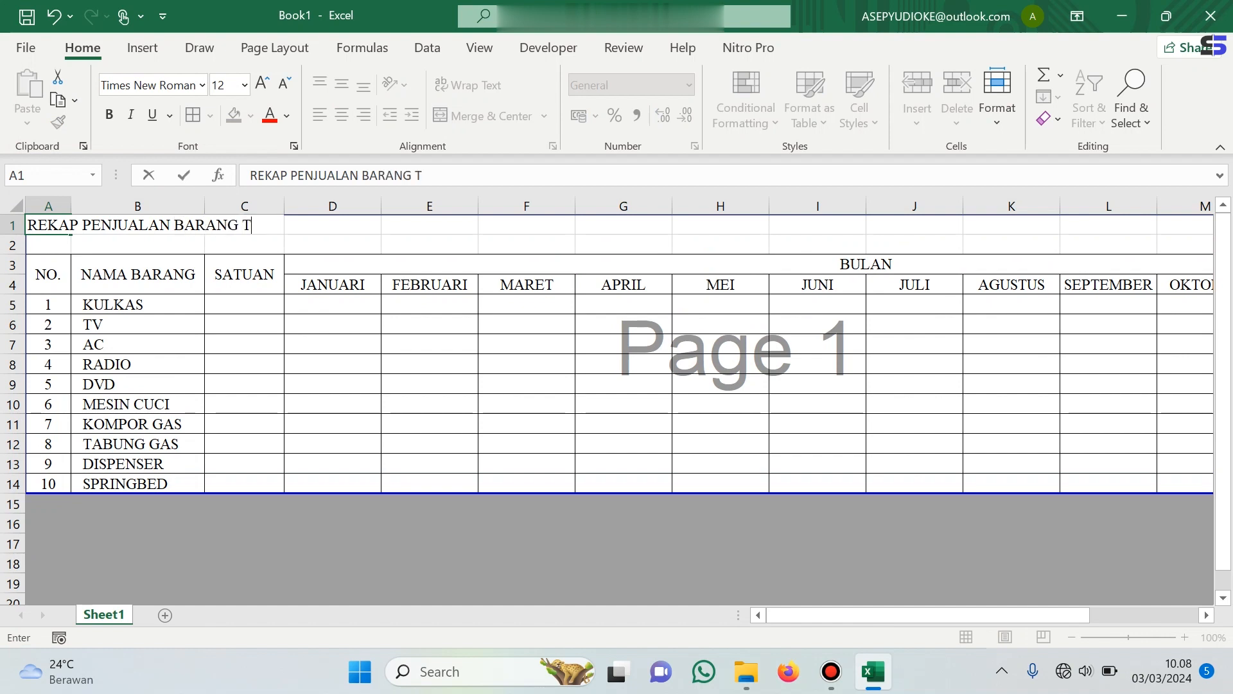
text(AHUN 20)
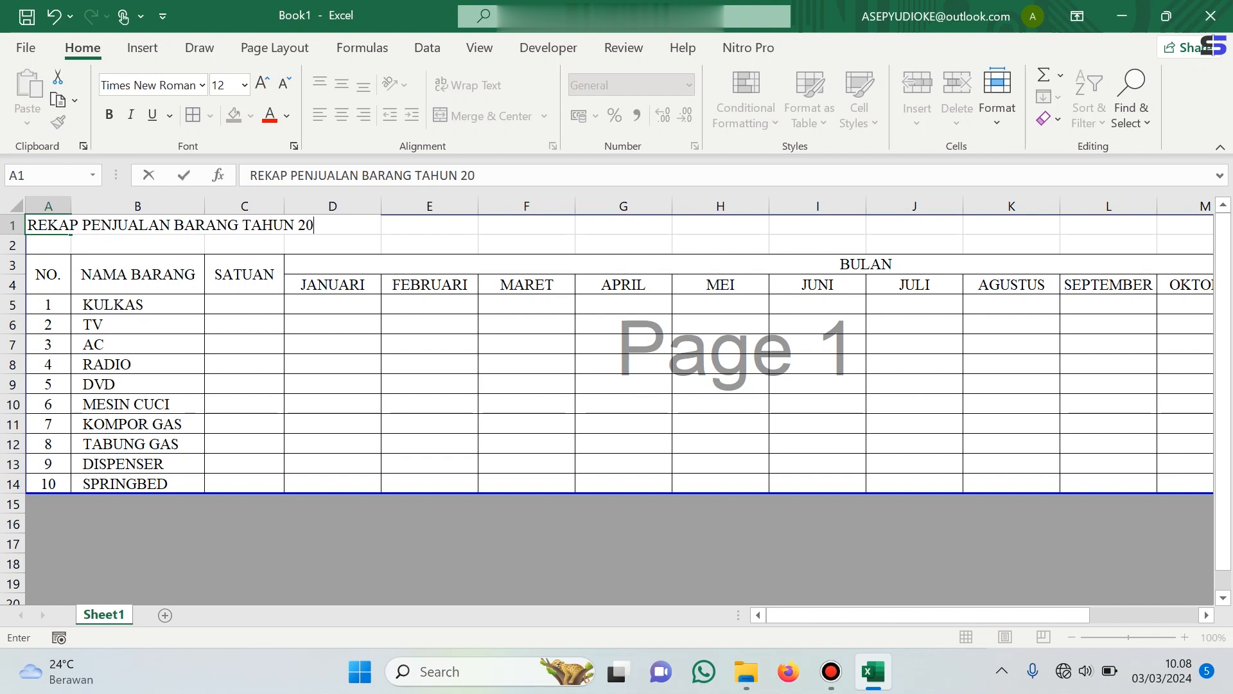
text(23)
click(527, 464)
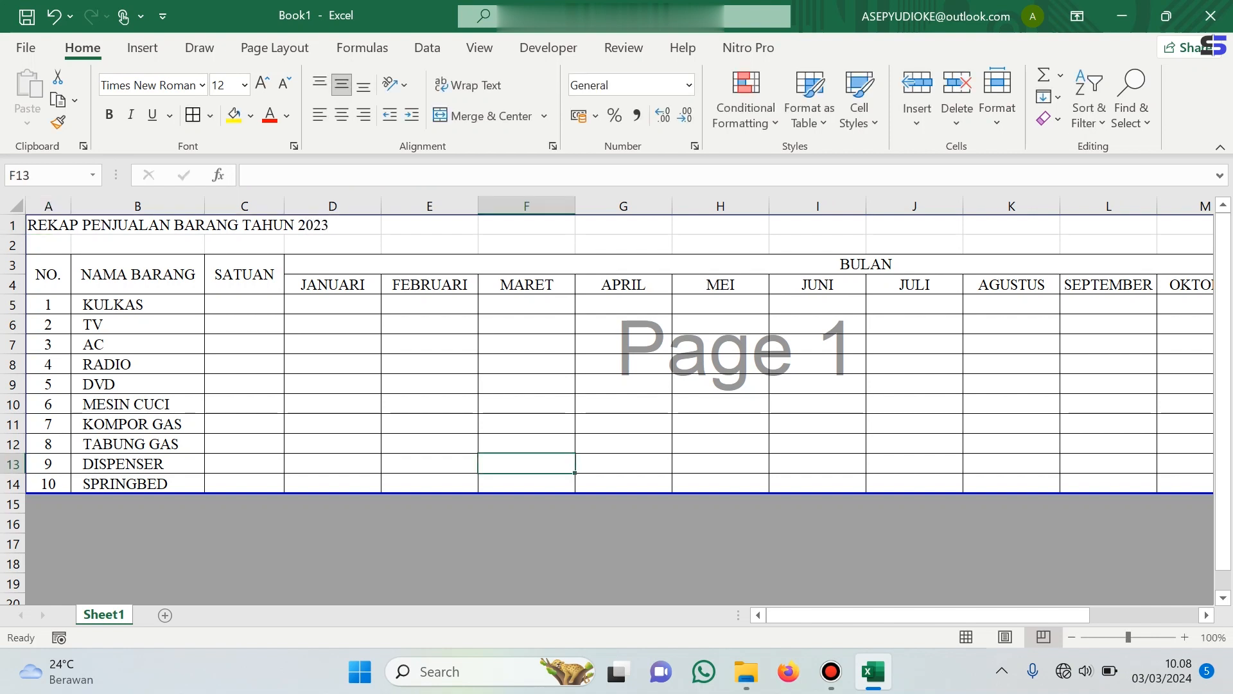
Merge and center the title across A1:O1 and format it as bold, size 14
drag(38, 225, 983, 225)
click(485, 116)
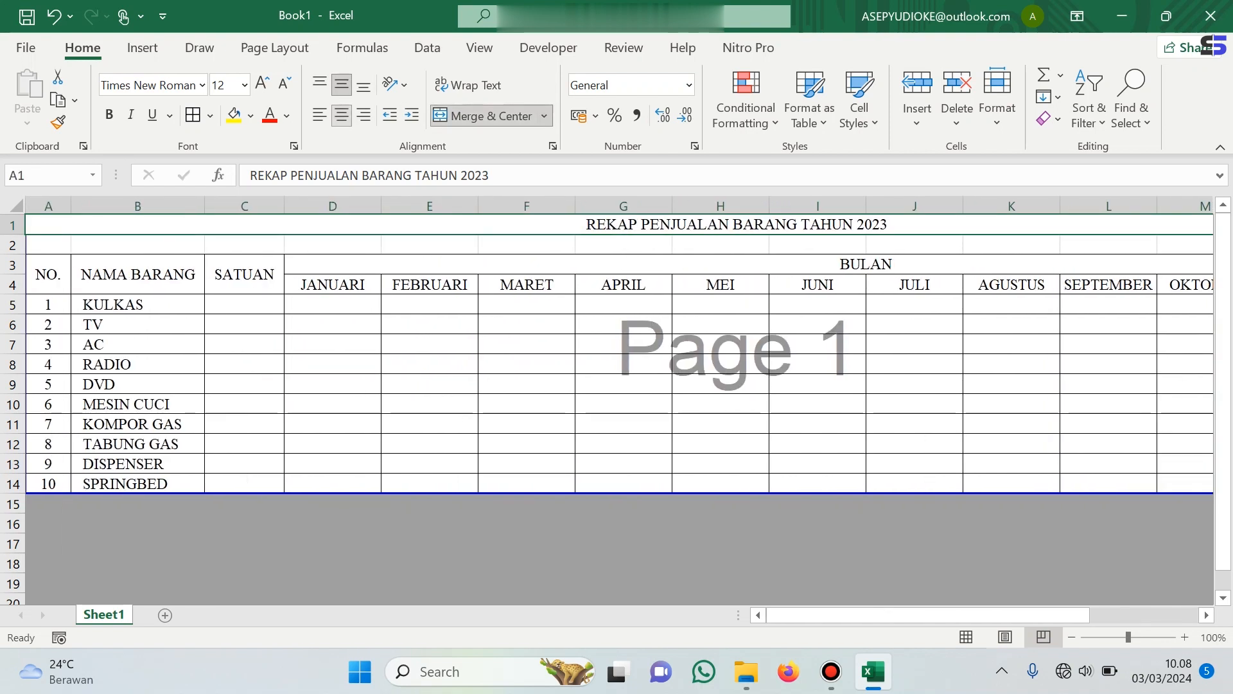
click(109, 114)
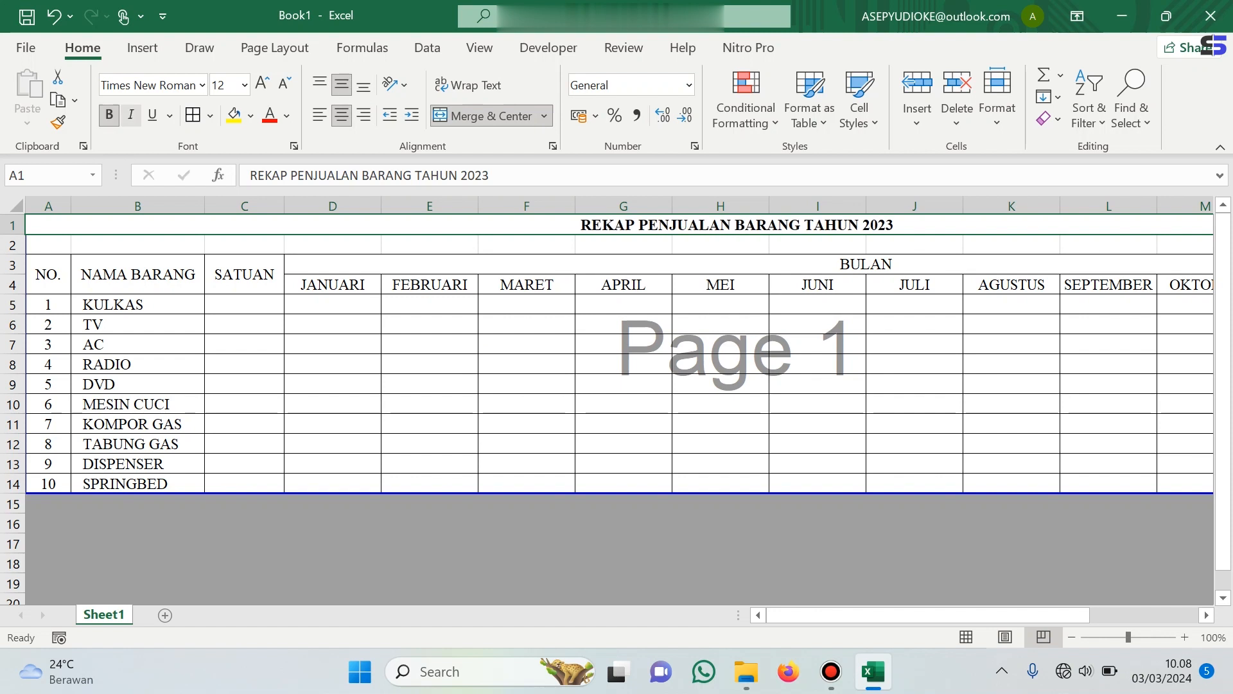
click(244, 85)
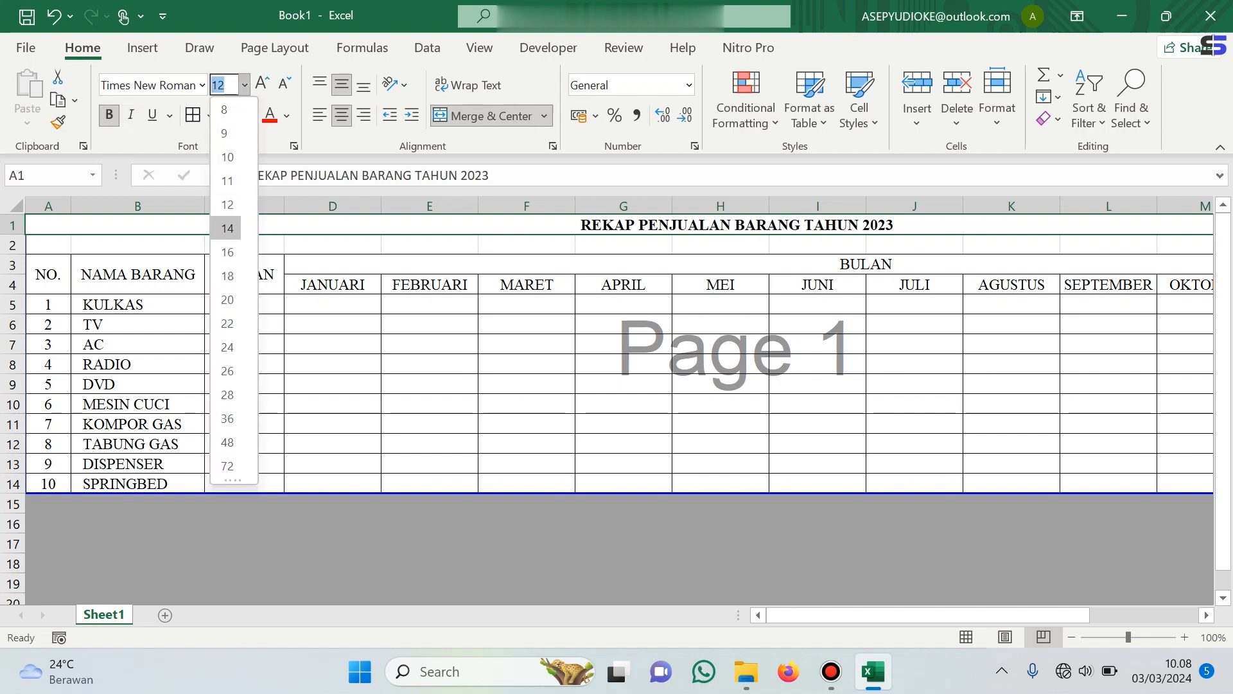
click(228, 228)
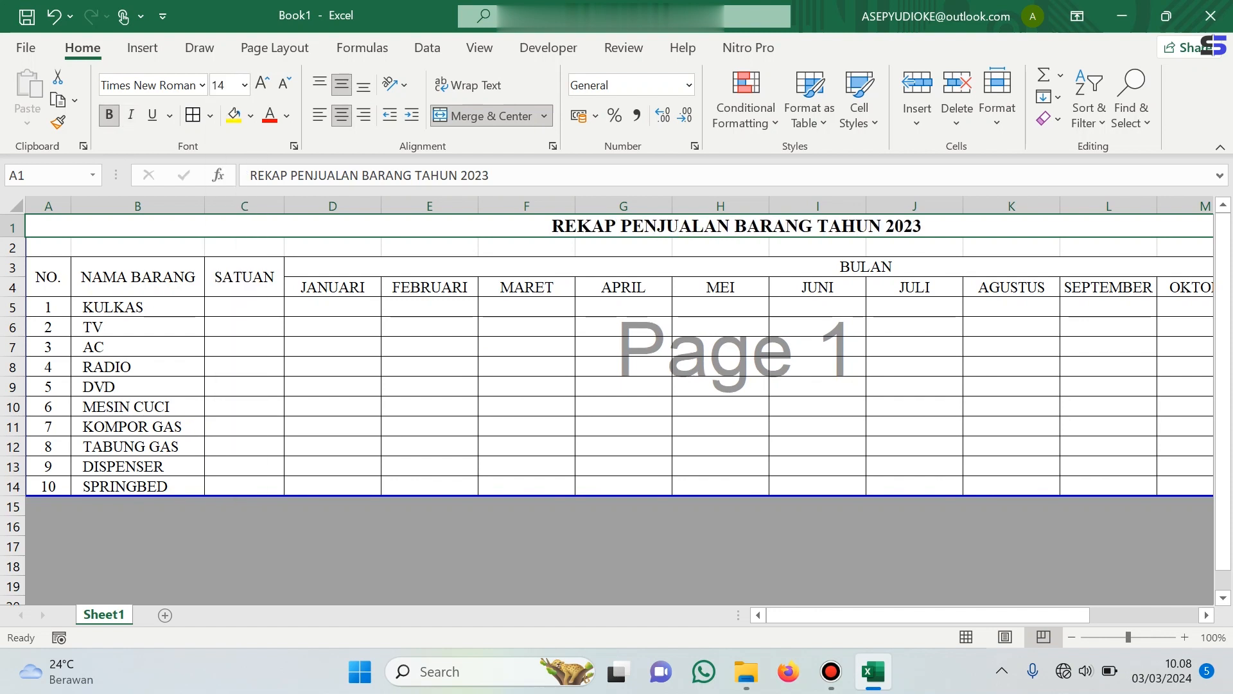
click(818, 427)
Apply a thick line to all four outer edges of the table A3:O14 through the Format Cells border settings
drag(48, 277, 1002, 491)
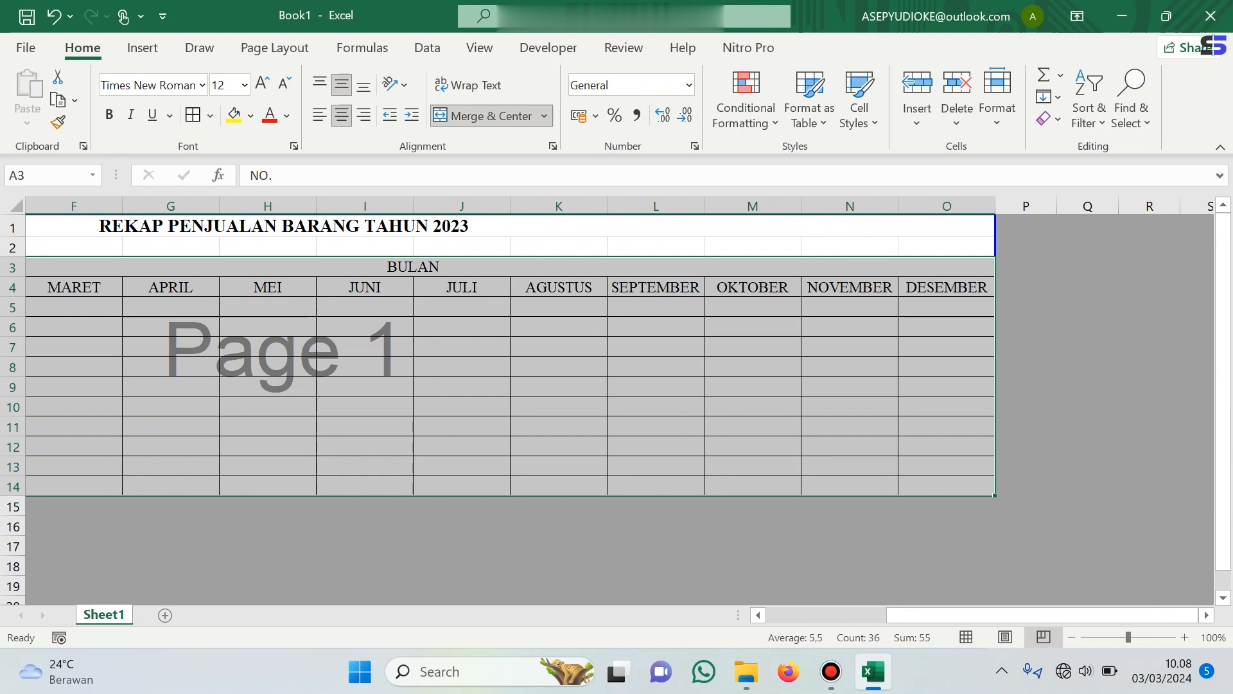
click(210, 116)
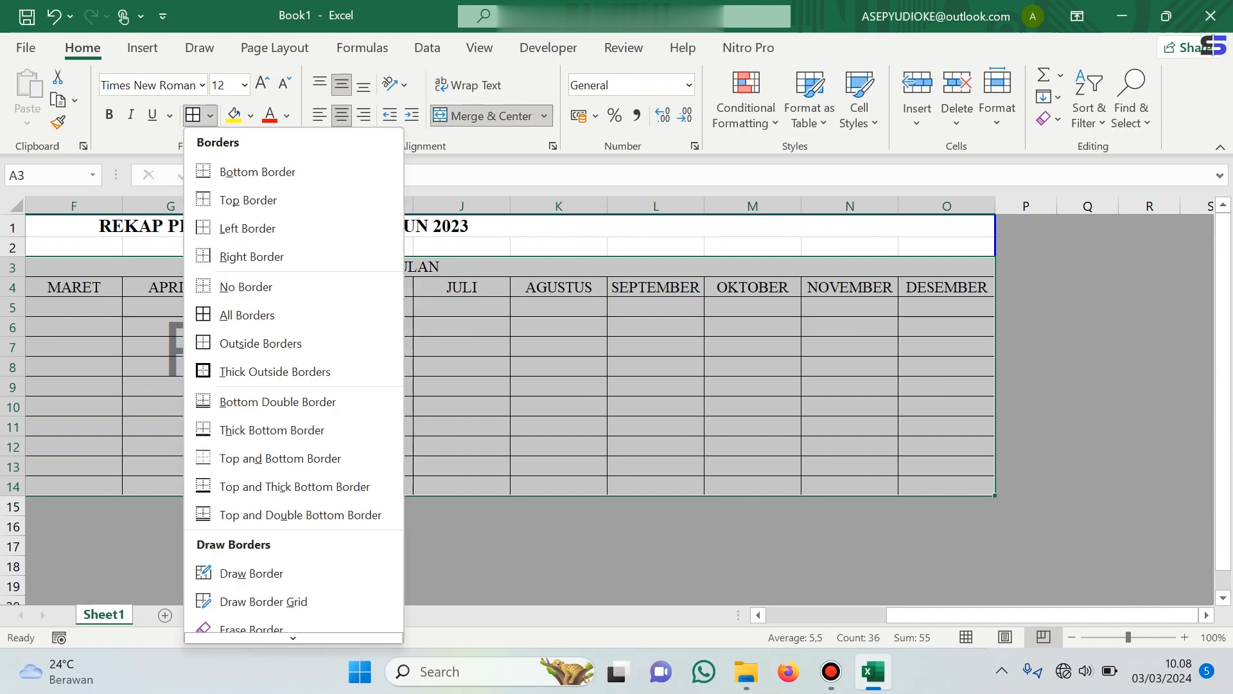
click(256, 629)
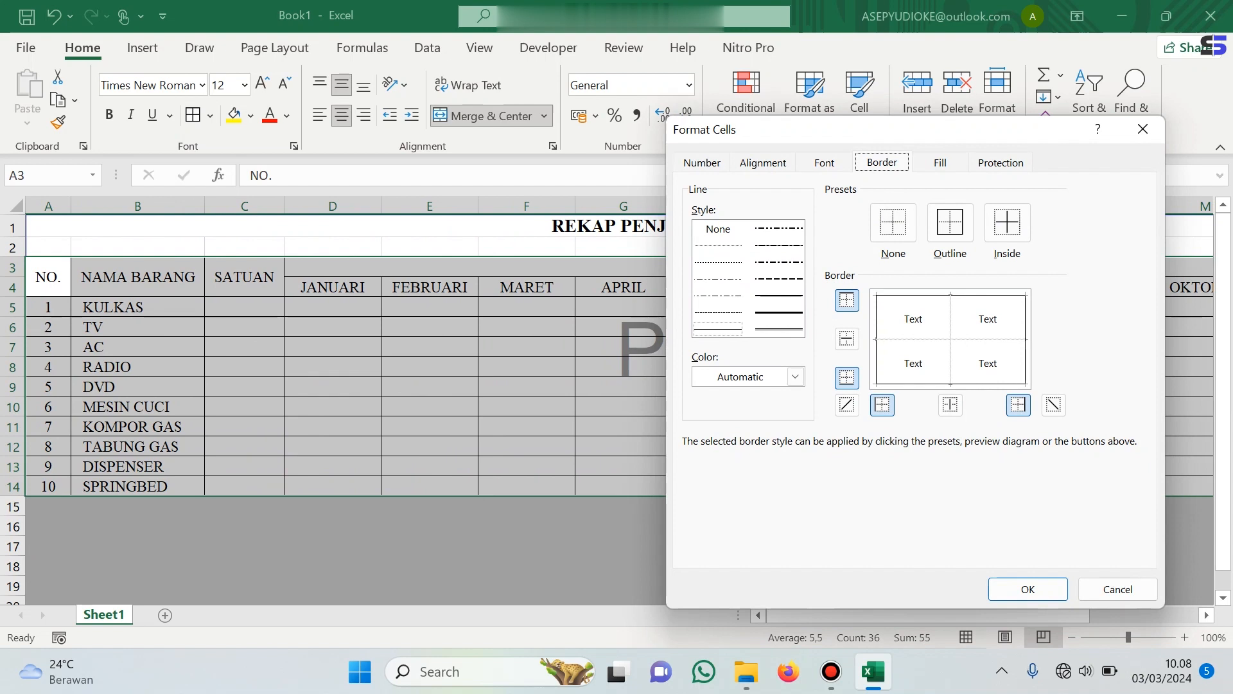
click(779, 313)
click(950, 296)
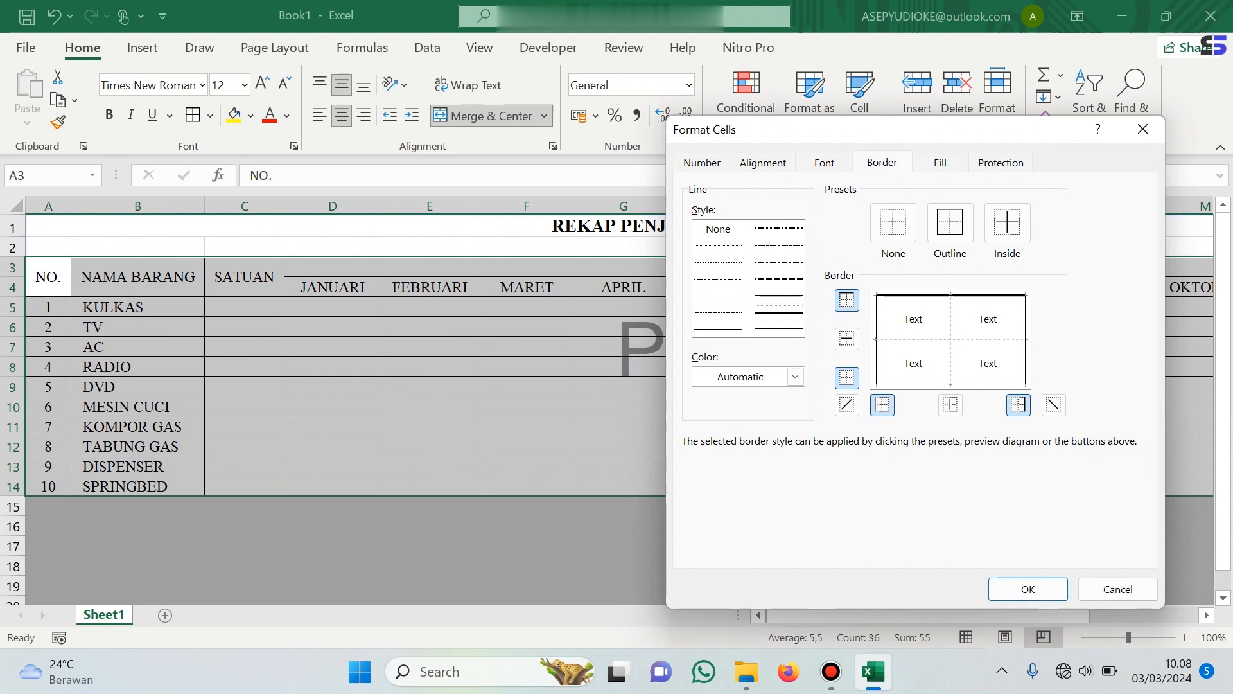
click(950, 384)
click(1025, 339)
click(876, 339)
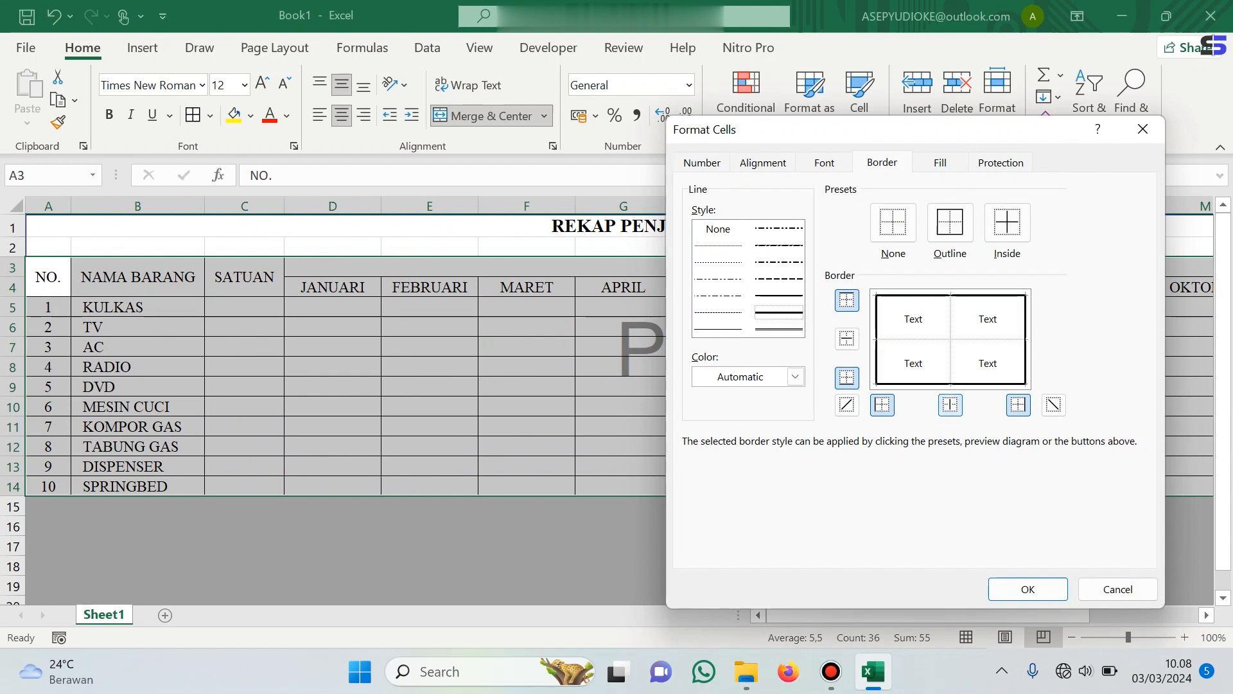
click(1027, 589)
click(915, 407)
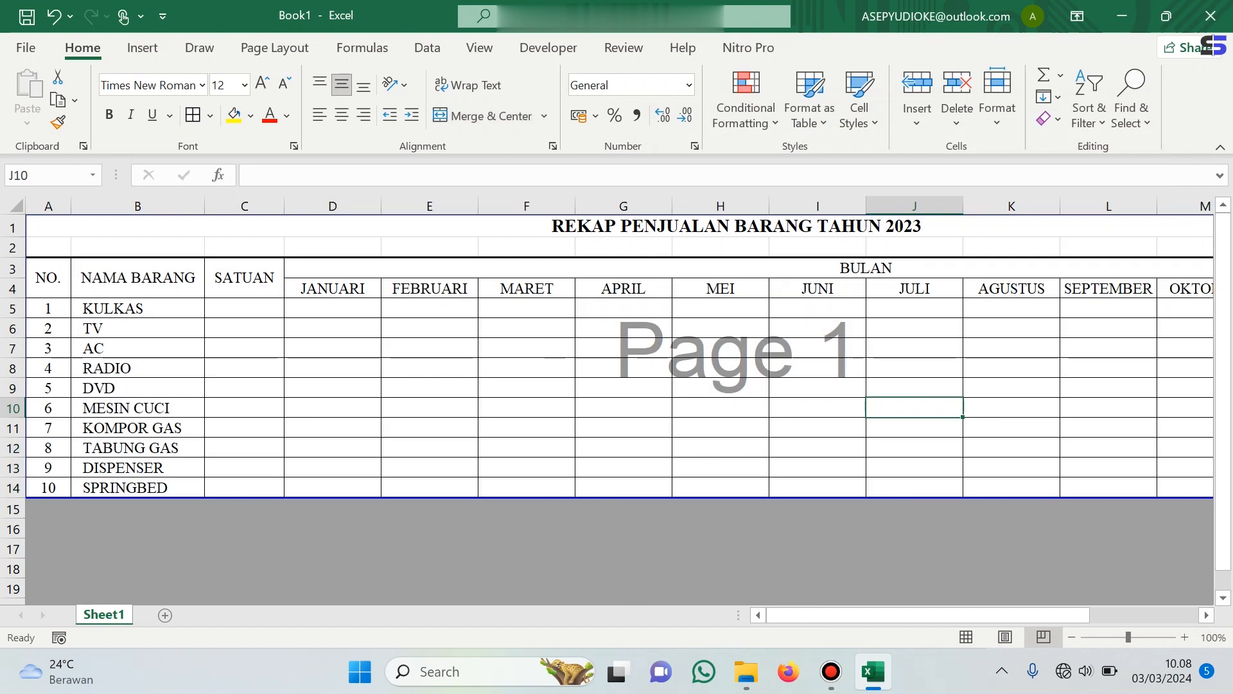
Set the orientation of the month headings in D4:O4 to Vertical Text
drag(853, 615, 967, 616)
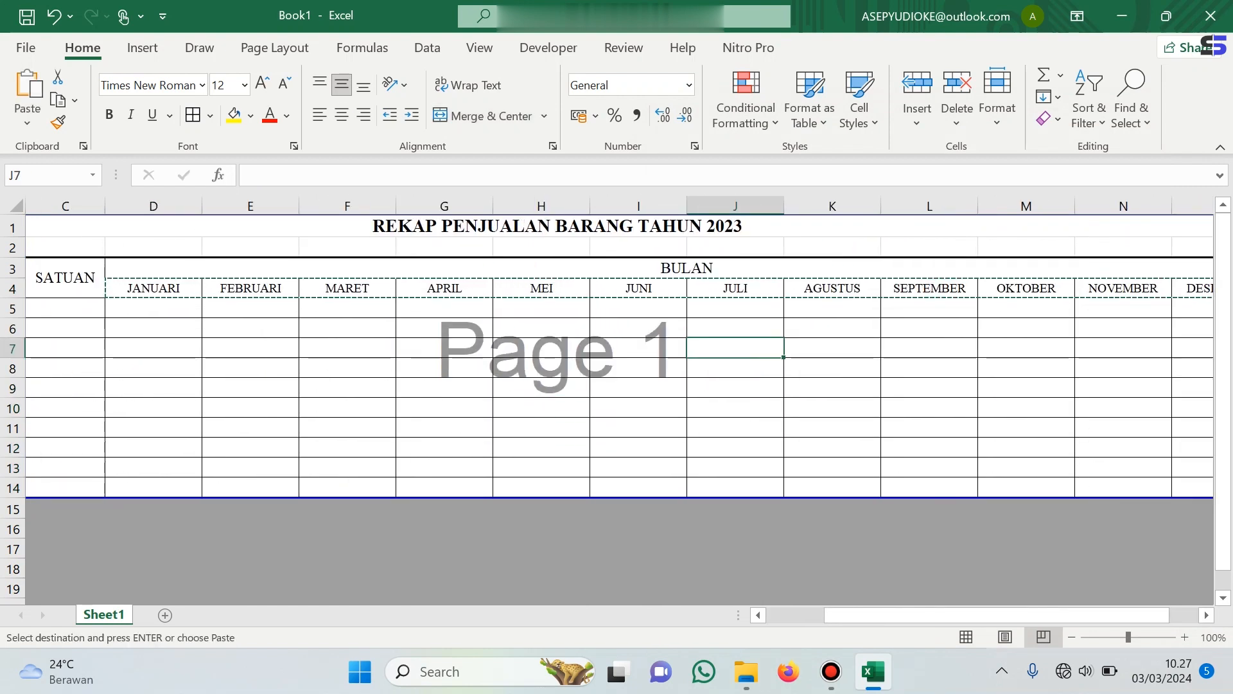
drag(154, 288, 1193, 288)
click(395, 84)
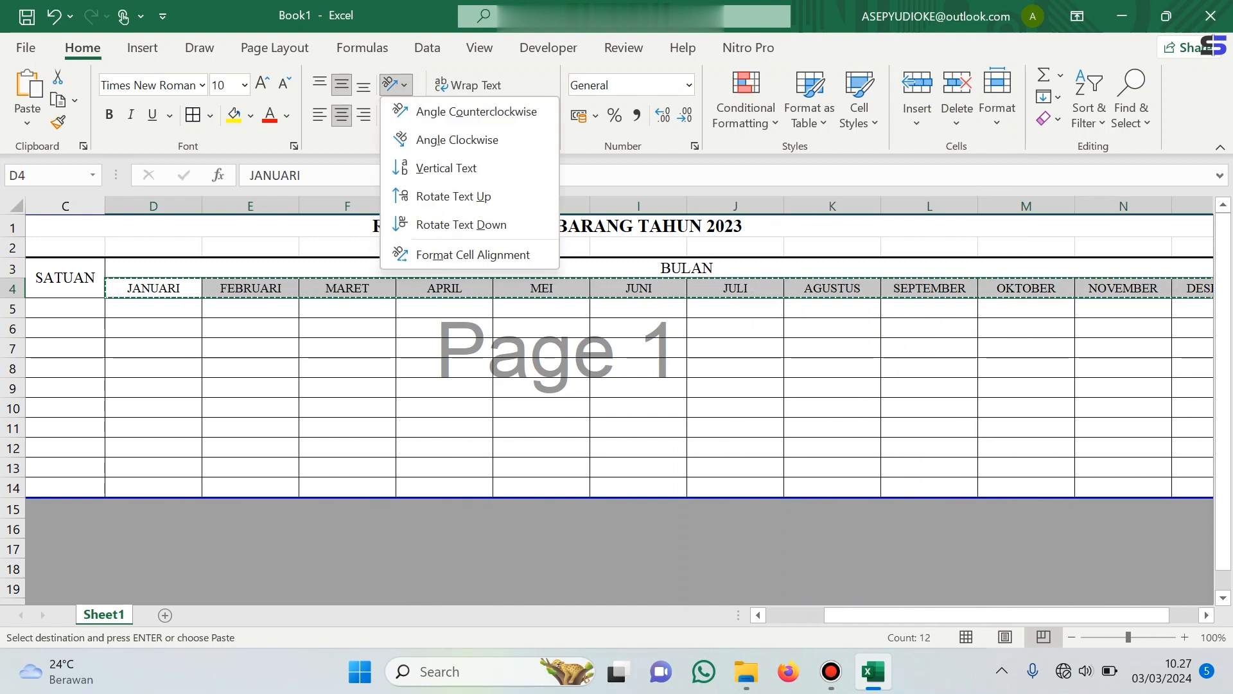
click(446, 168)
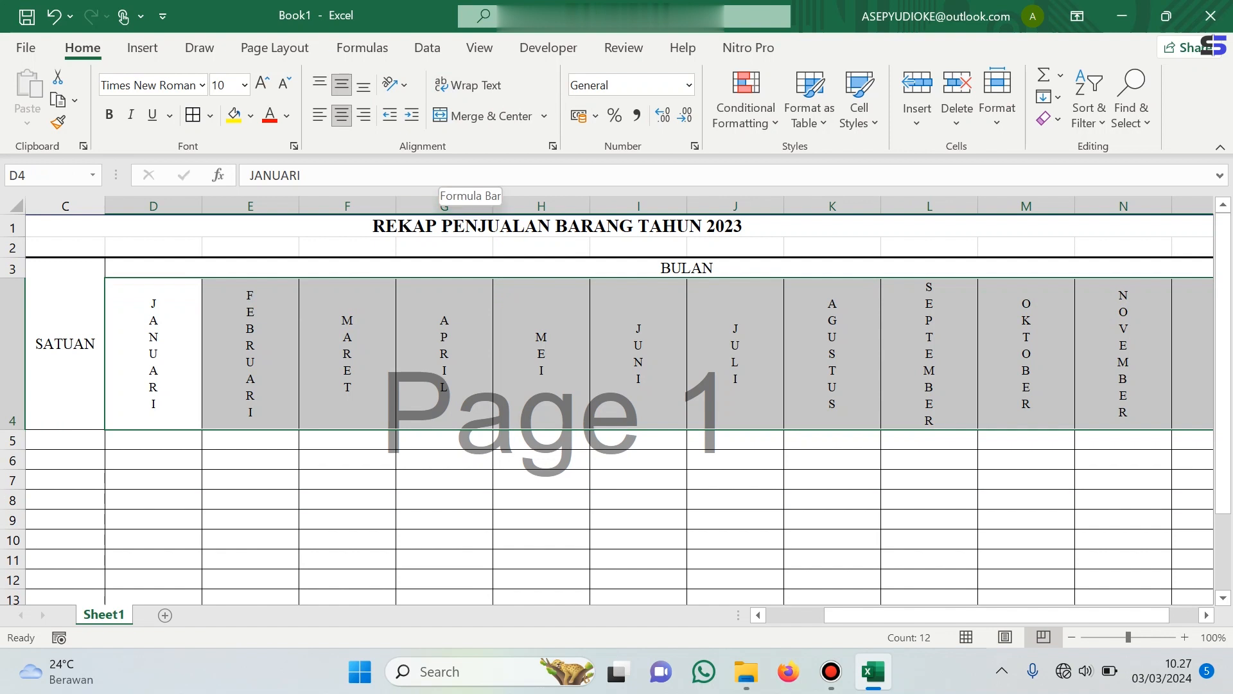
click(347, 353)
Narrow the month columns D:O together to an equal, smaller width
drag(153, 206, 1201, 206)
drag(978, 206, 946, 206)
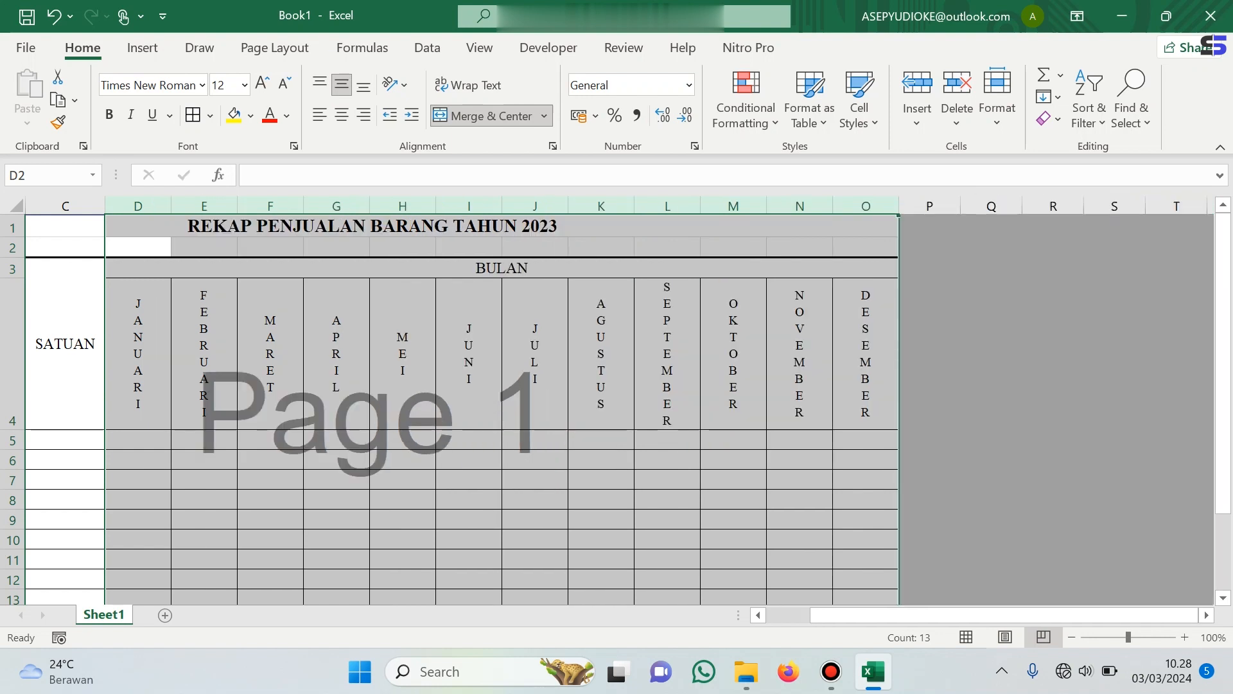
drag(965, 616, 911, 615)
click(714, 440)
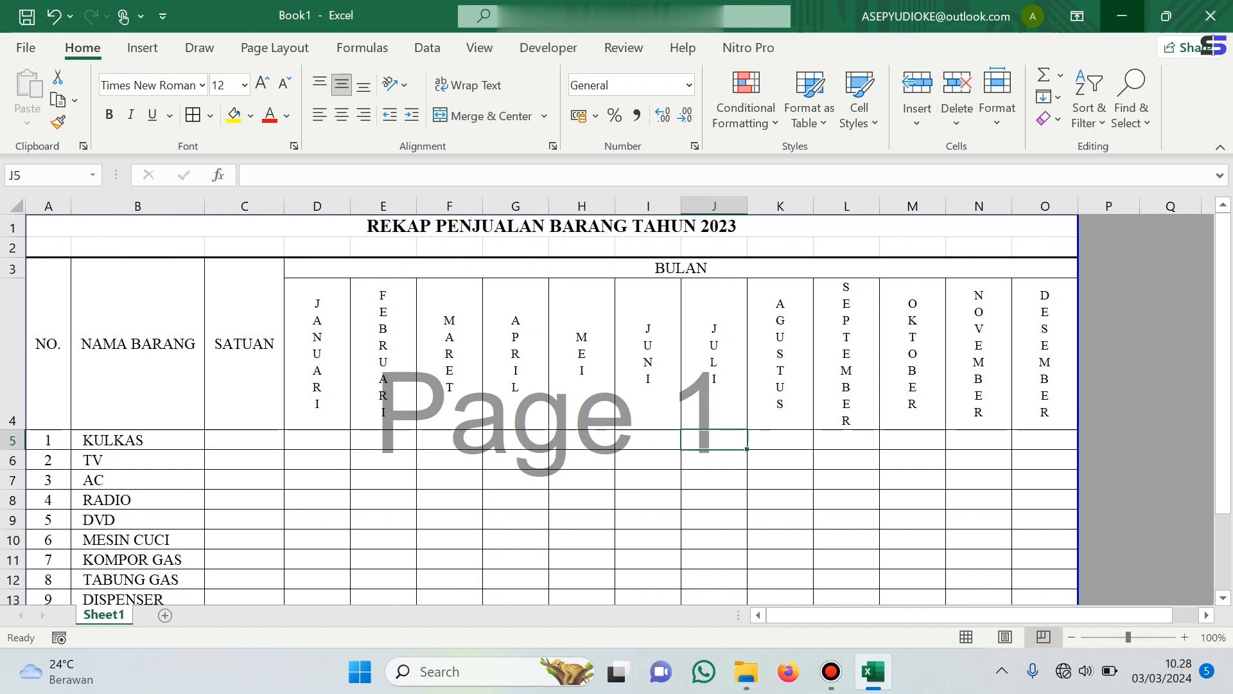
Minimize the workbook, launch Word from the desktop and create a blank document
click(1121, 16)
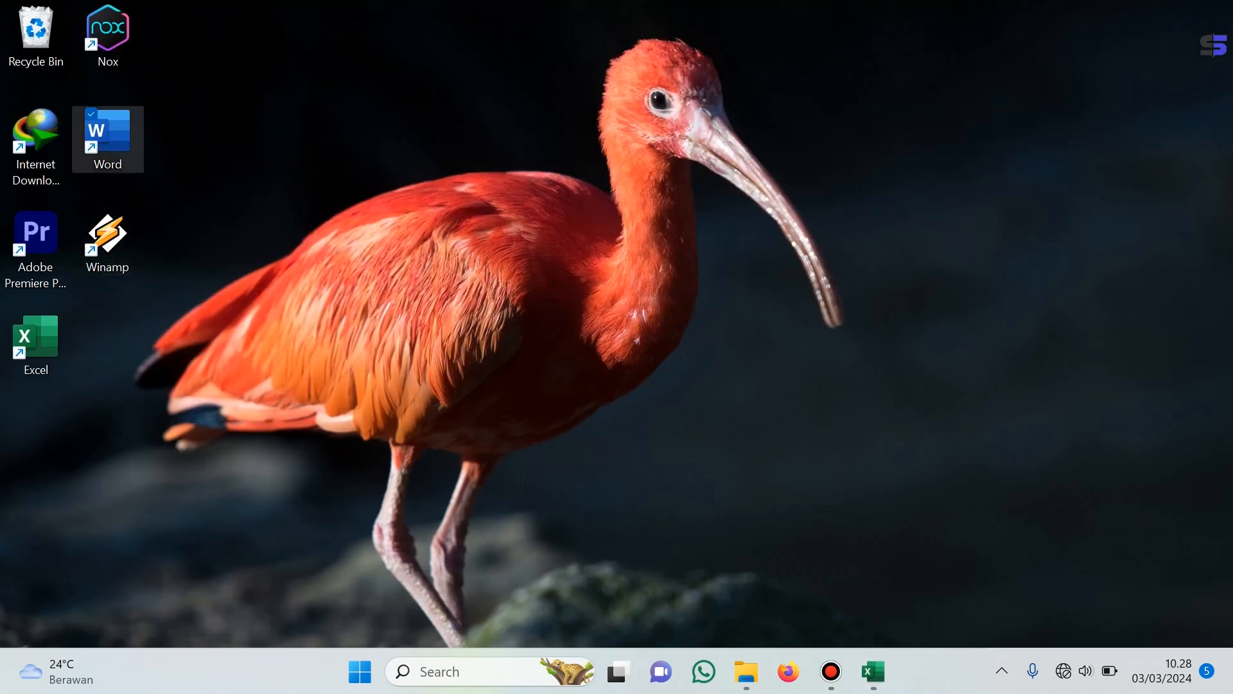
double_click(107, 139)
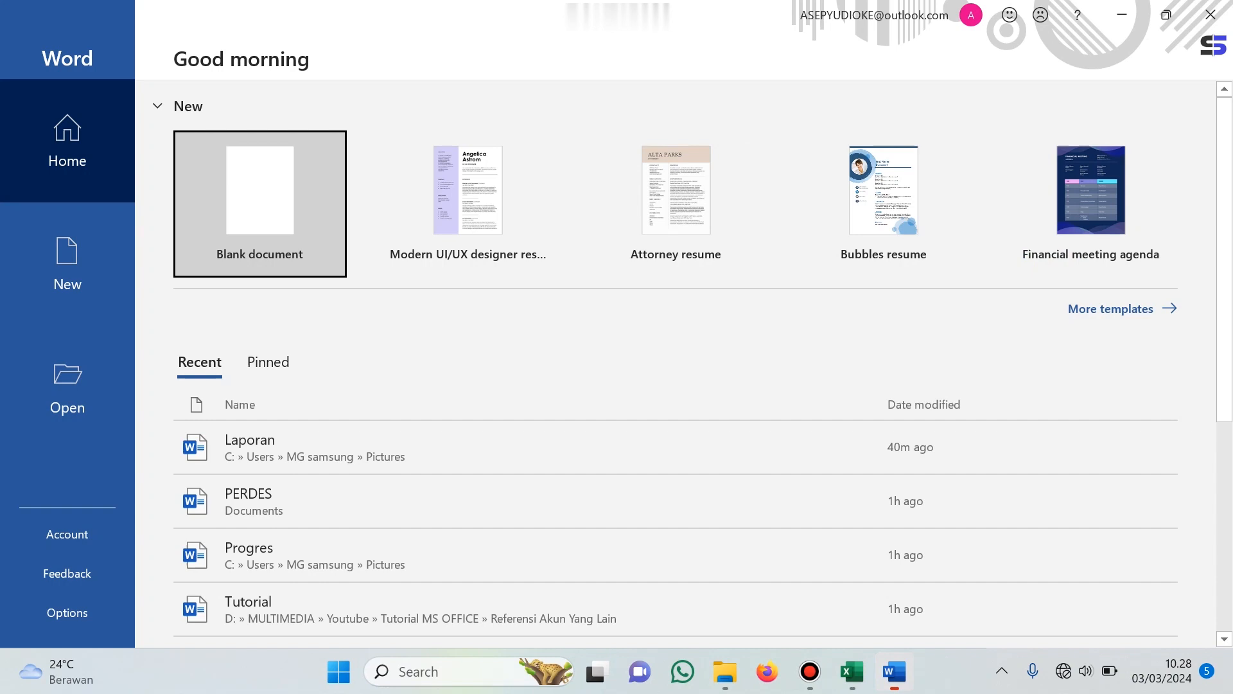
click(260, 203)
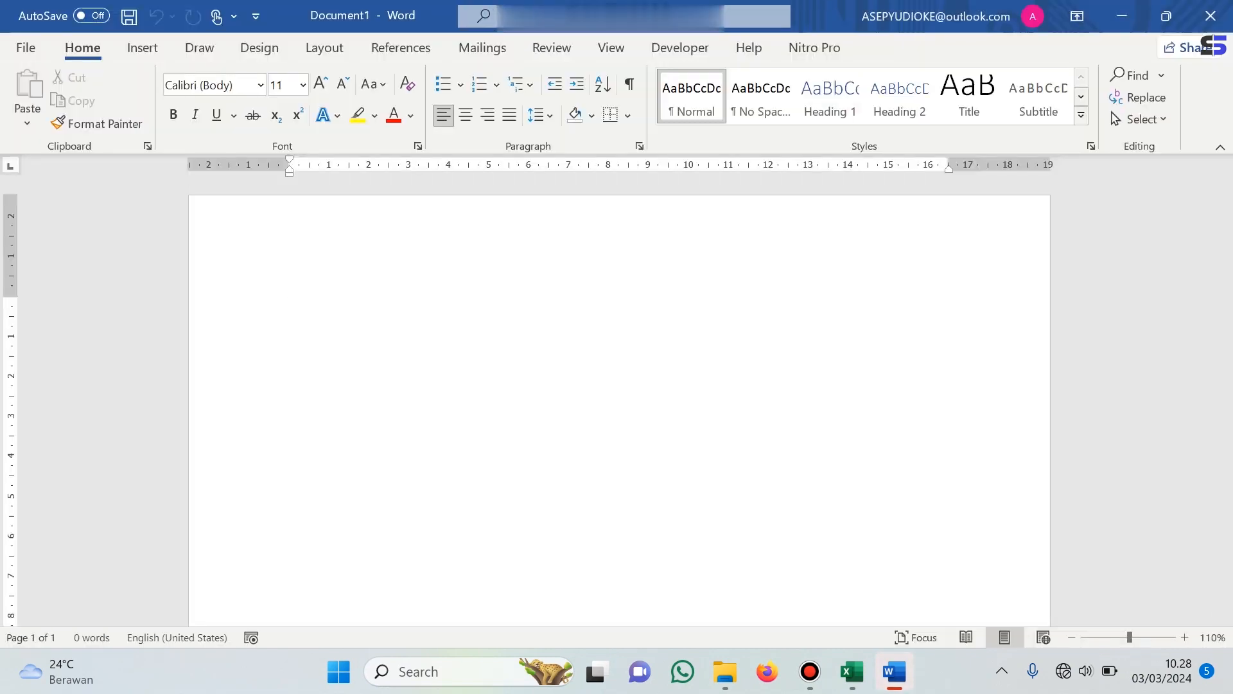
Set a custom paper size of 21.5 cm wide by 33 cm high for the whole document
click(325, 48)
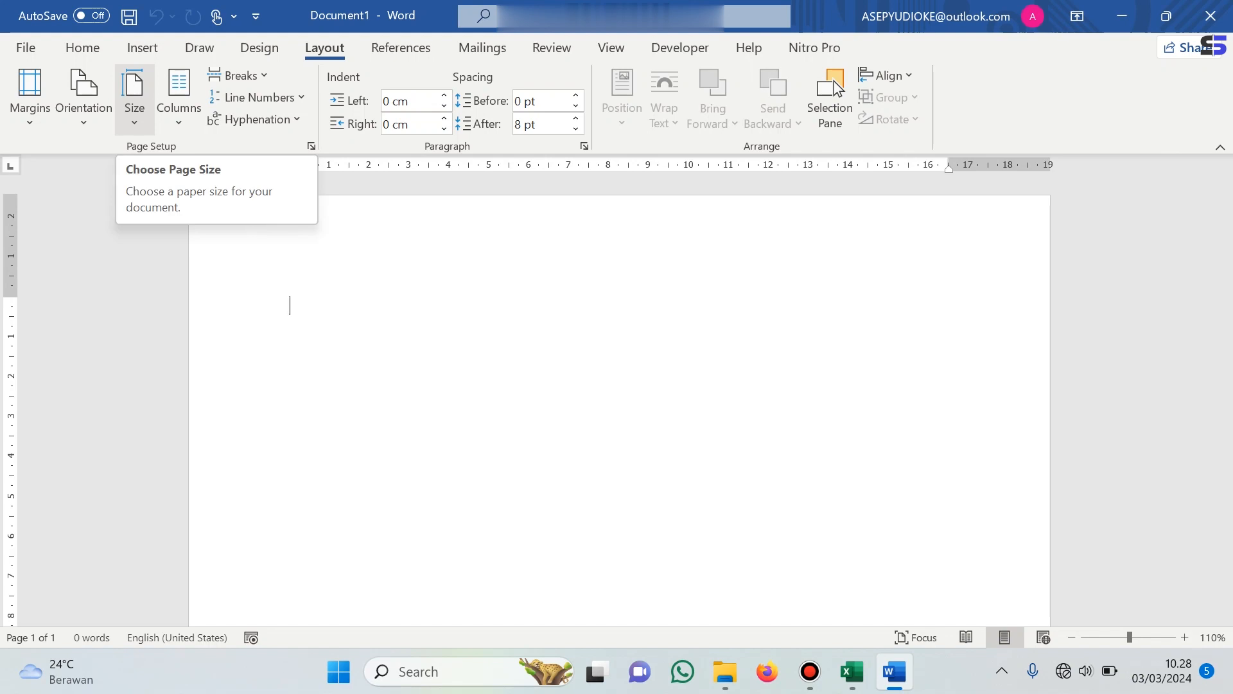
click(135, 96)
click(244, 528)
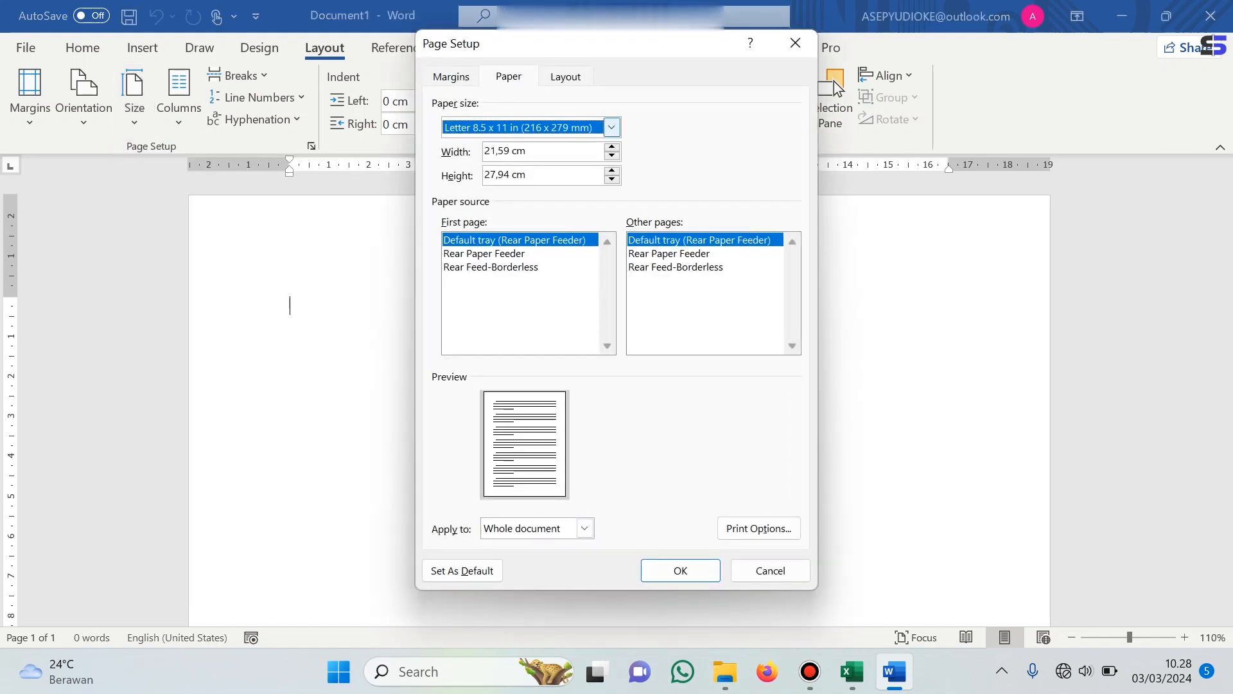
click(612, 128)
drag(612, 172, 613, 182)
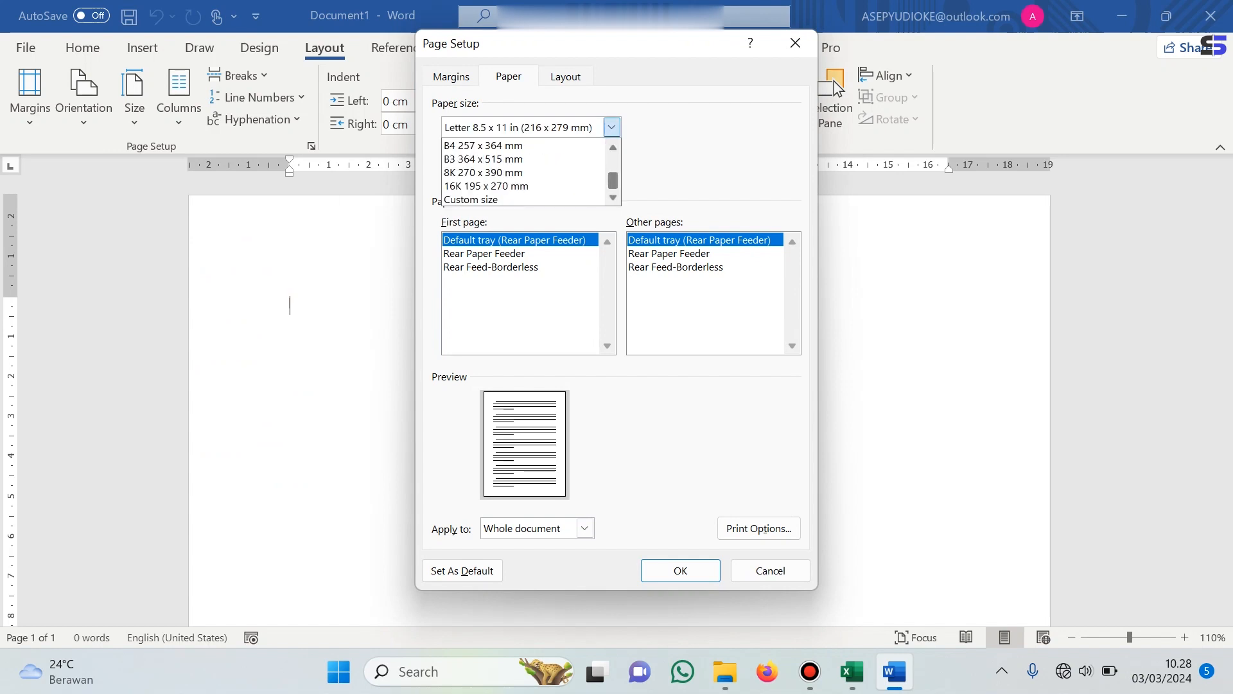
key(Return)
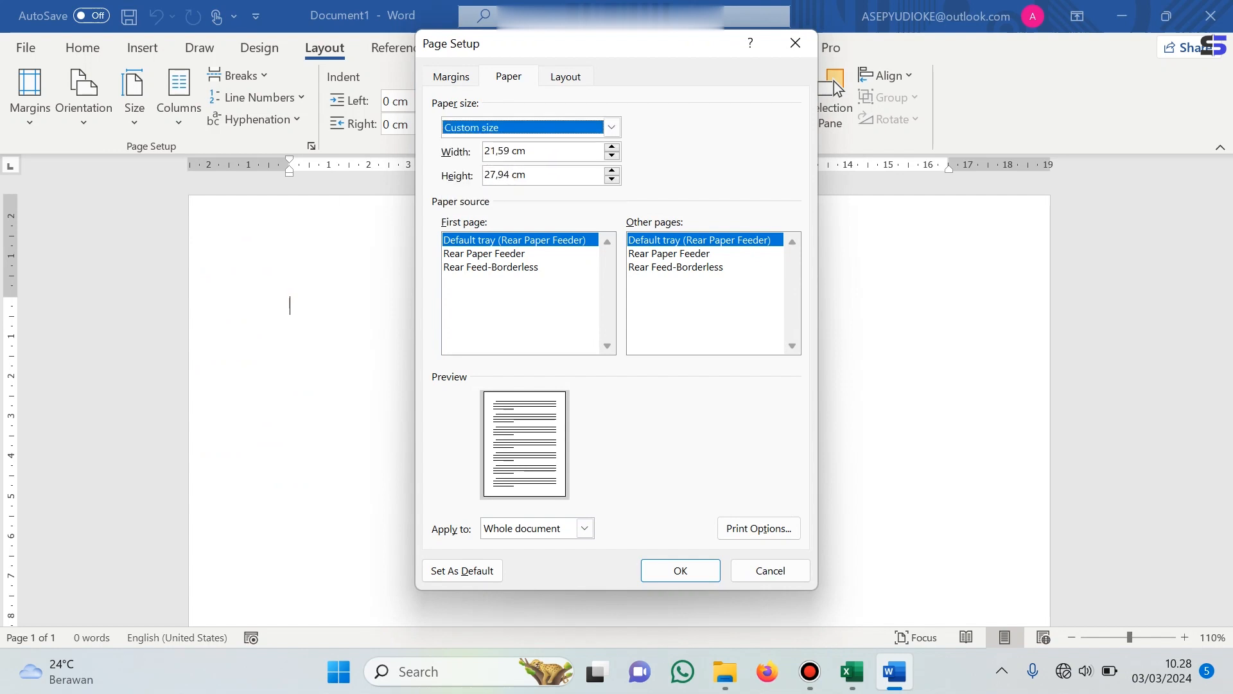
key(Tab)
text(21,5)
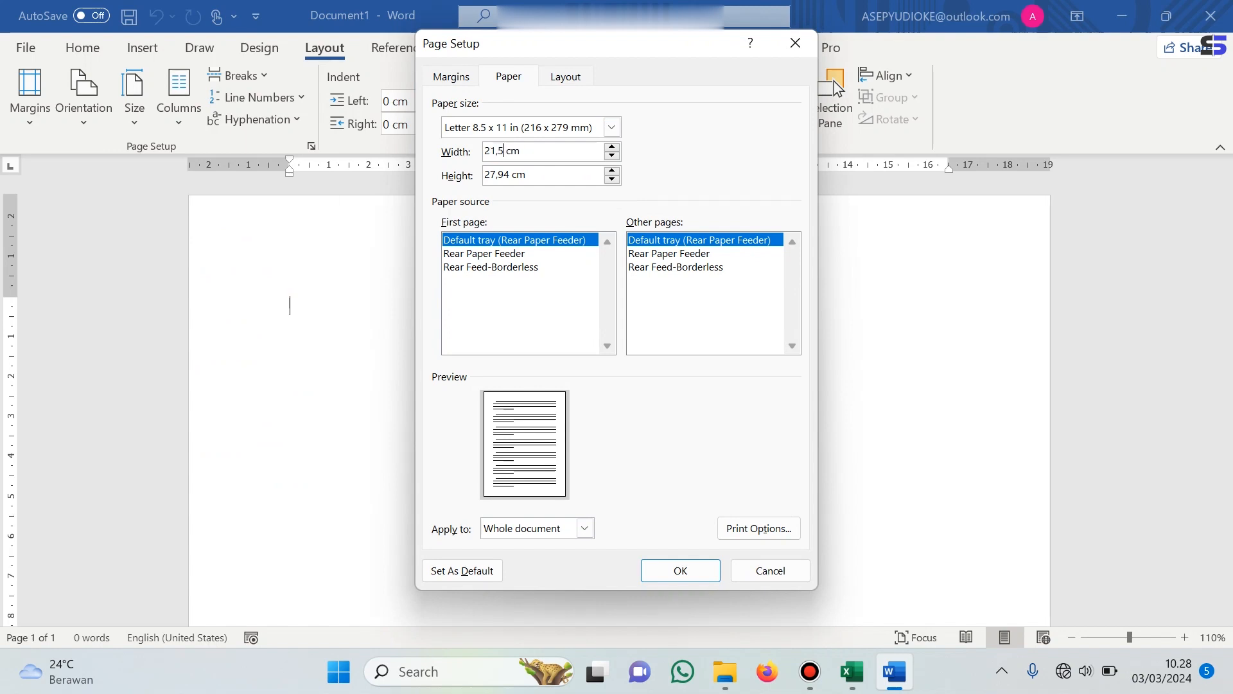
key(shift+Home)
text(33,0)
key(Return)
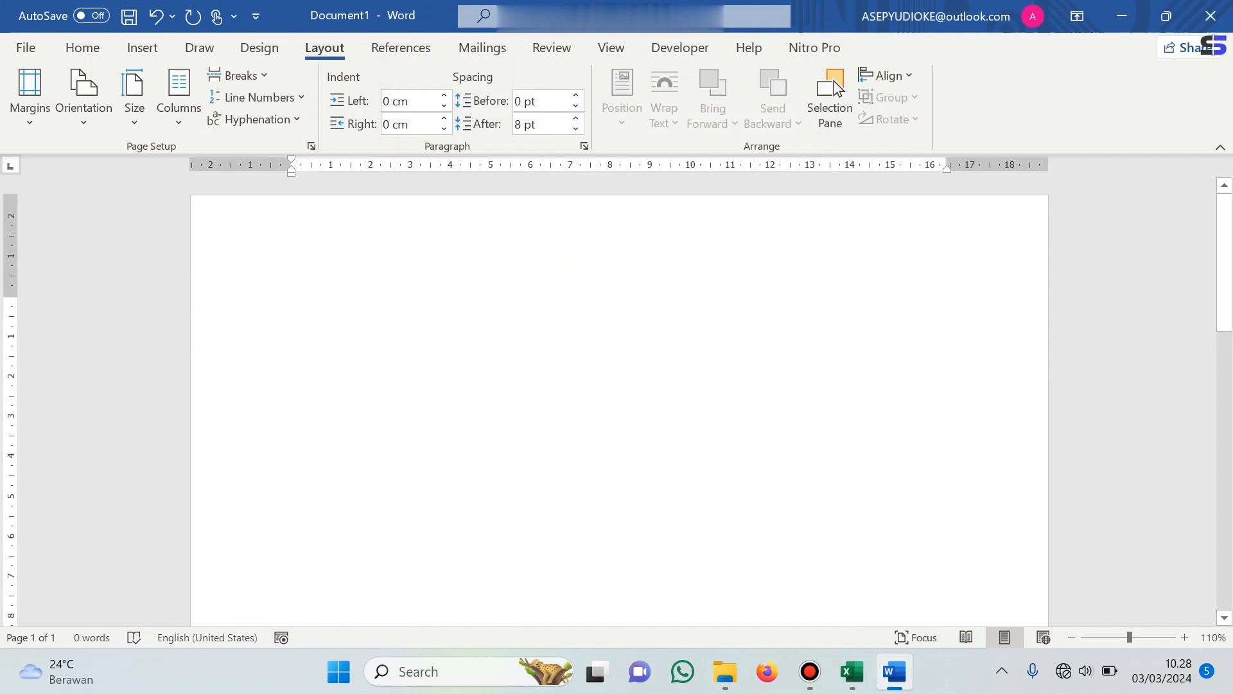
Change the page orientation to Landscape
click(84, 96)
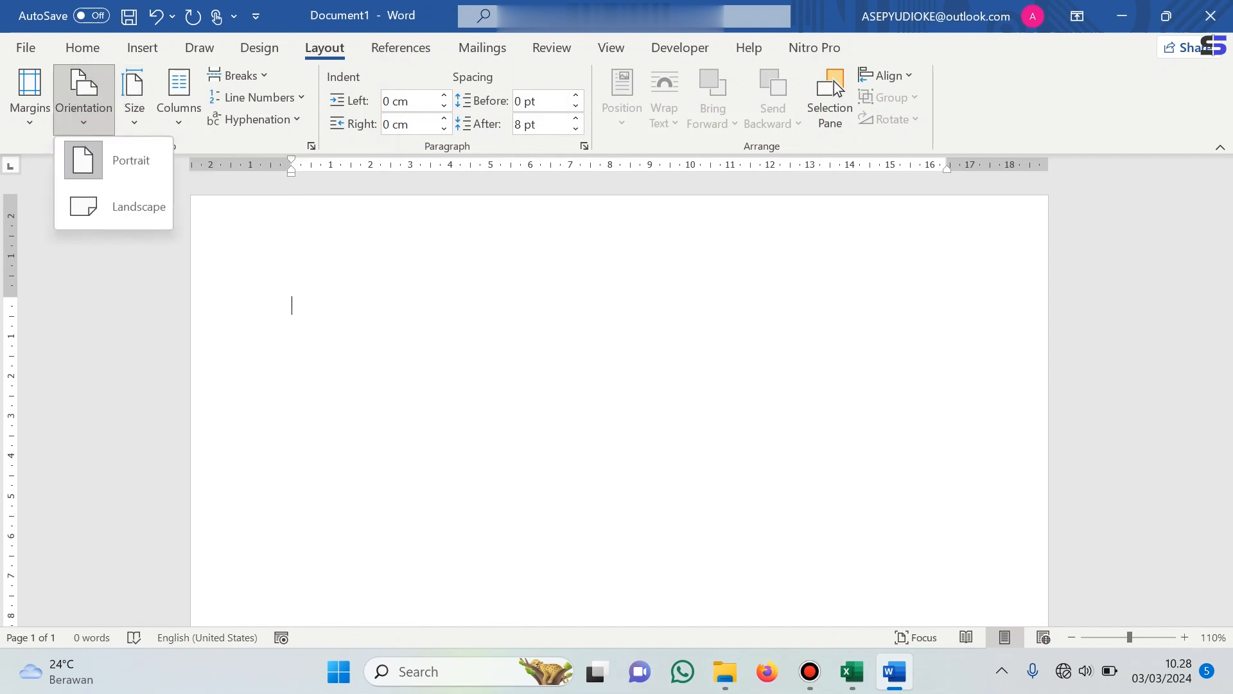
click(128, 204)
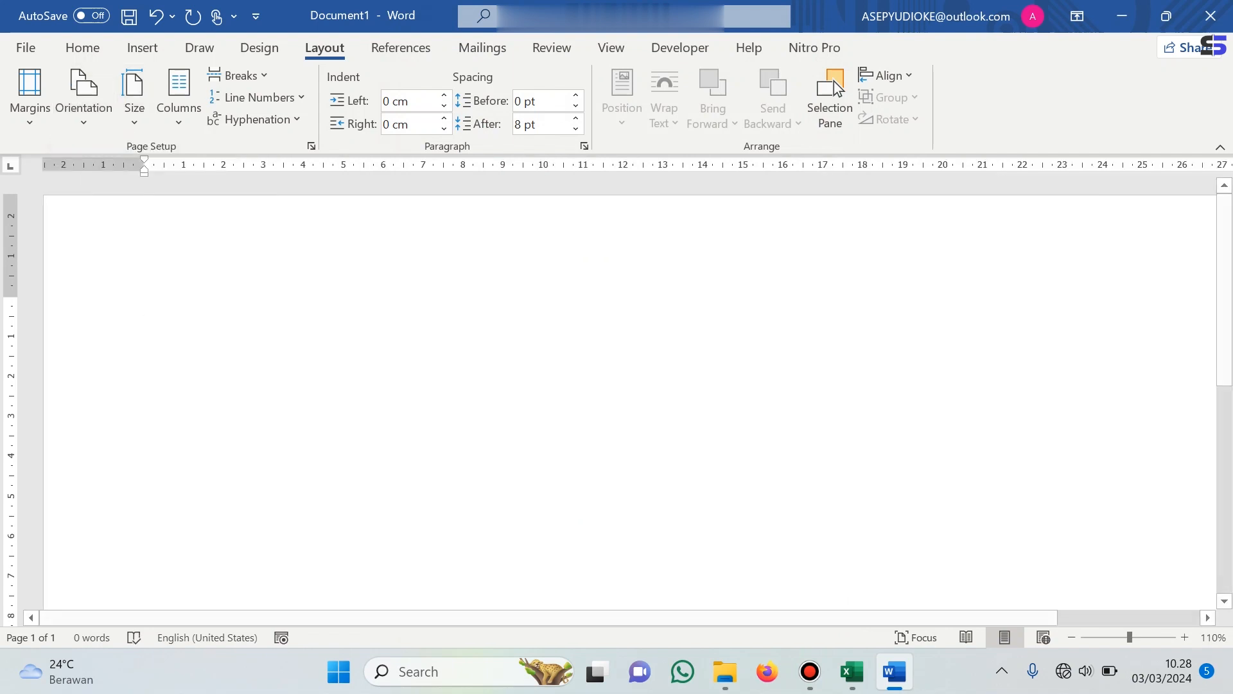
click(1071, 637)
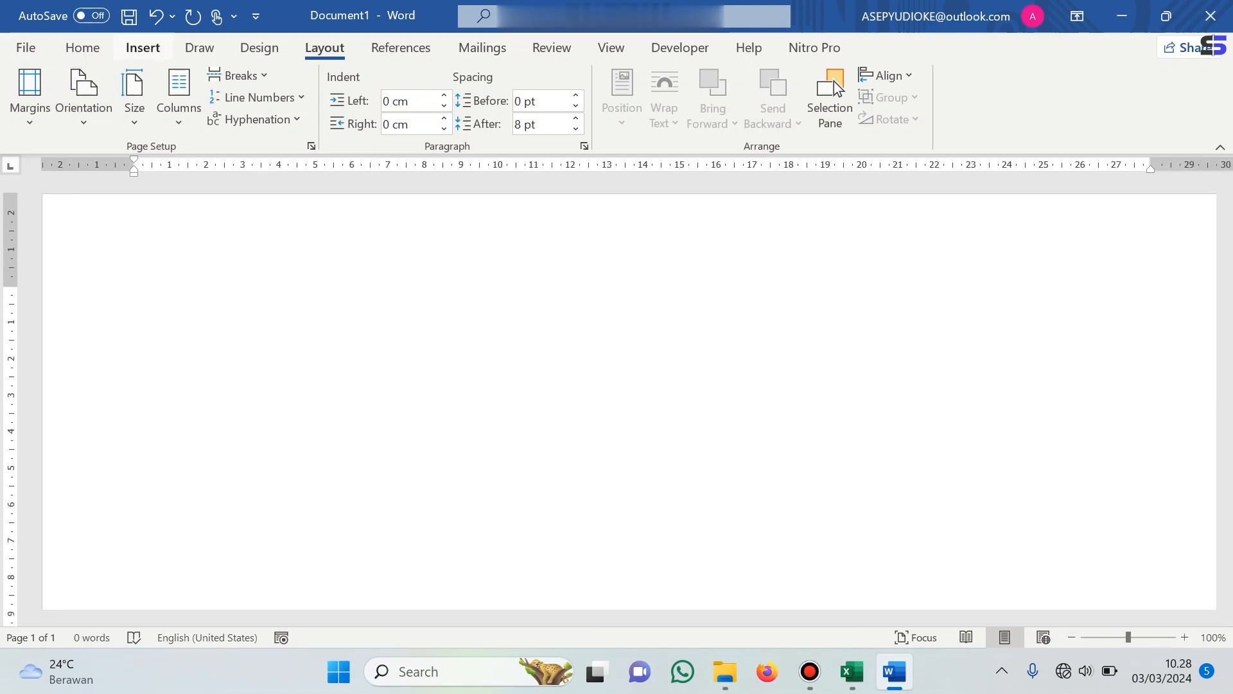
Insert a table with 15 columns and 12 rows into the document
click(142, 48)
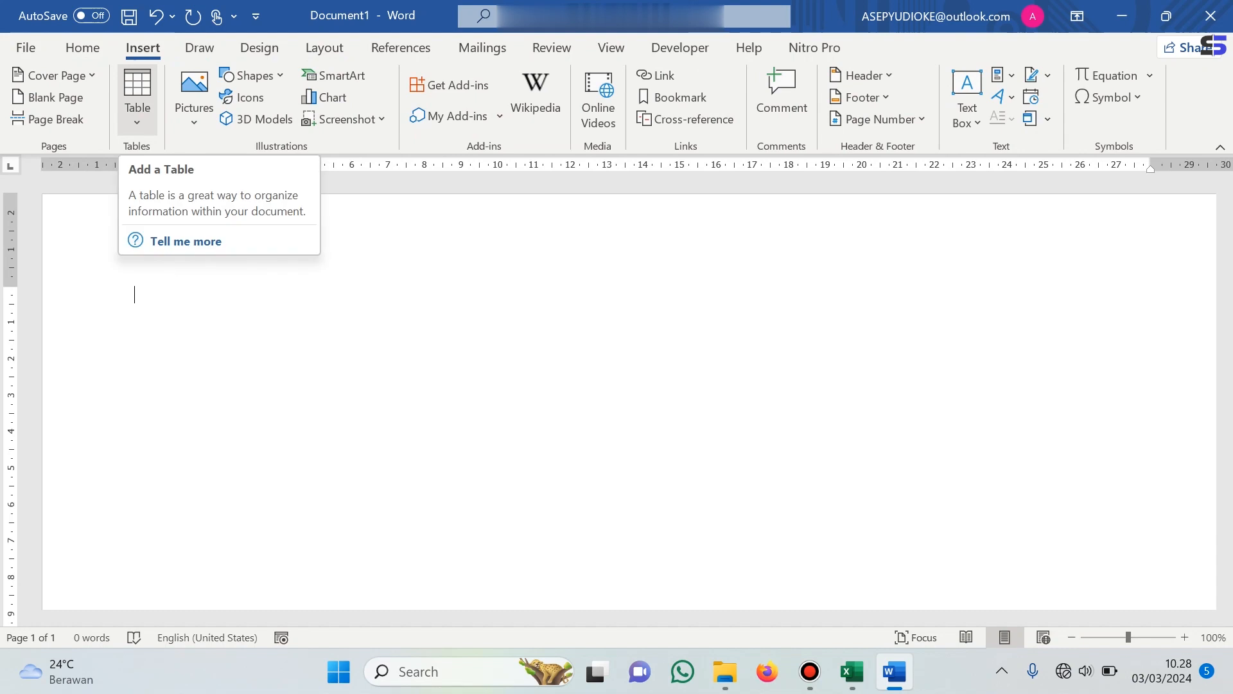
click(137, 96)
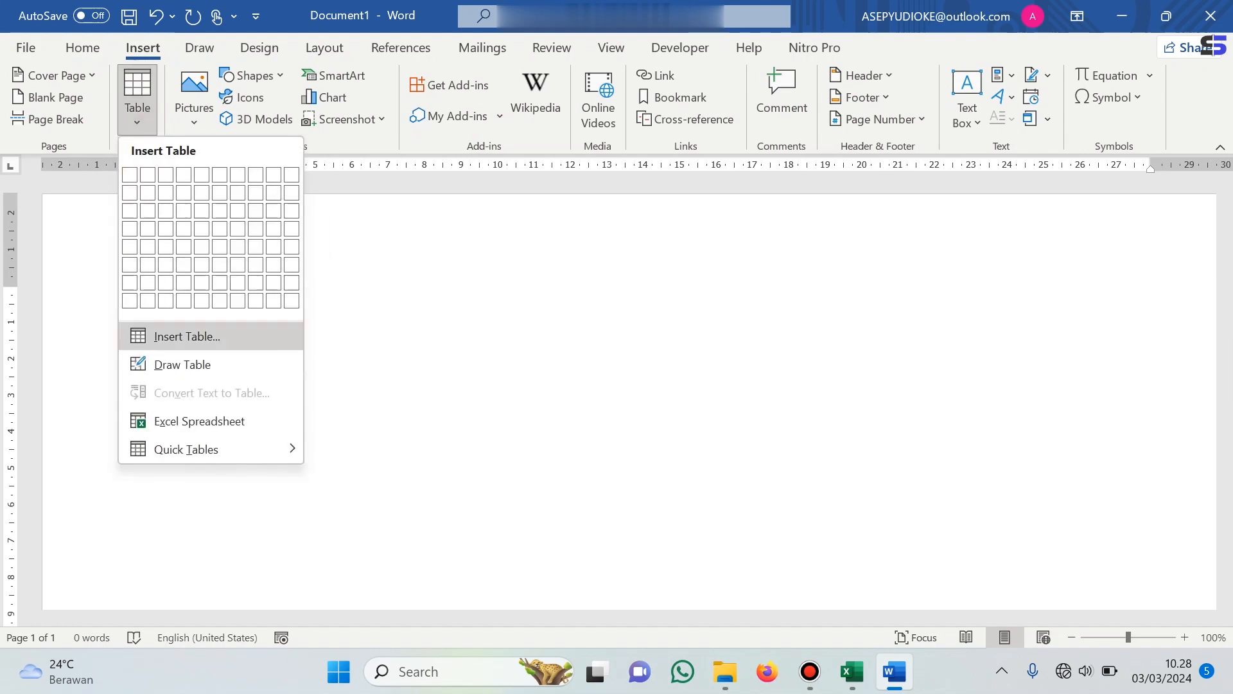
click(186, 336)
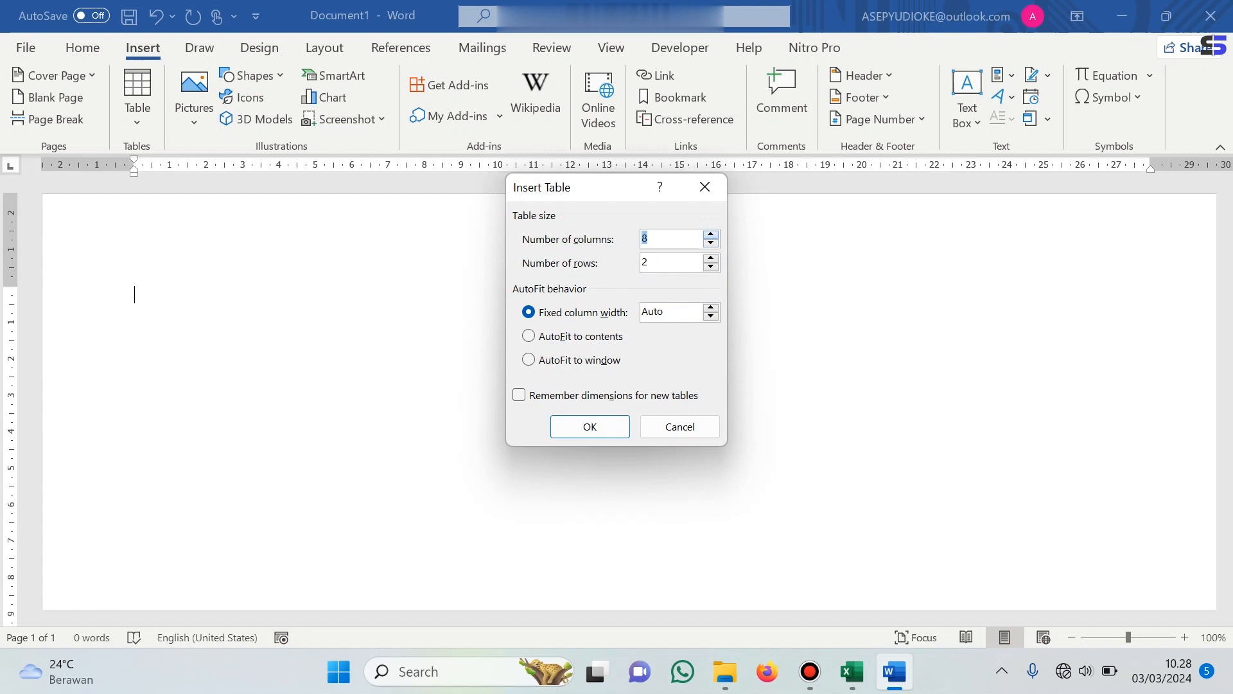
key(Up)
key(Up)
key(Up)
key(Tab)
key(Up)
key(Up)
key(Up)
key(Return)
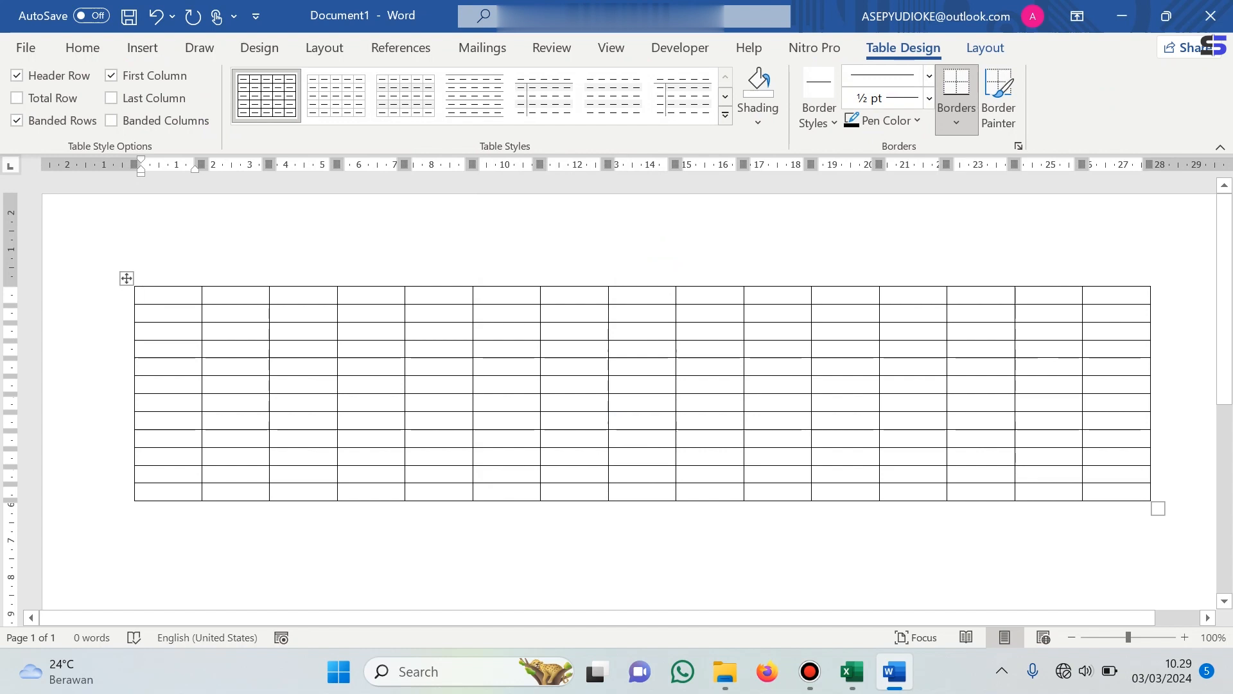
Following the Excel recap table, enter the headings NO., NAMA BARANG, SATUAN and BULAN in the first four cells of the Word table's top row
click(853, 671)
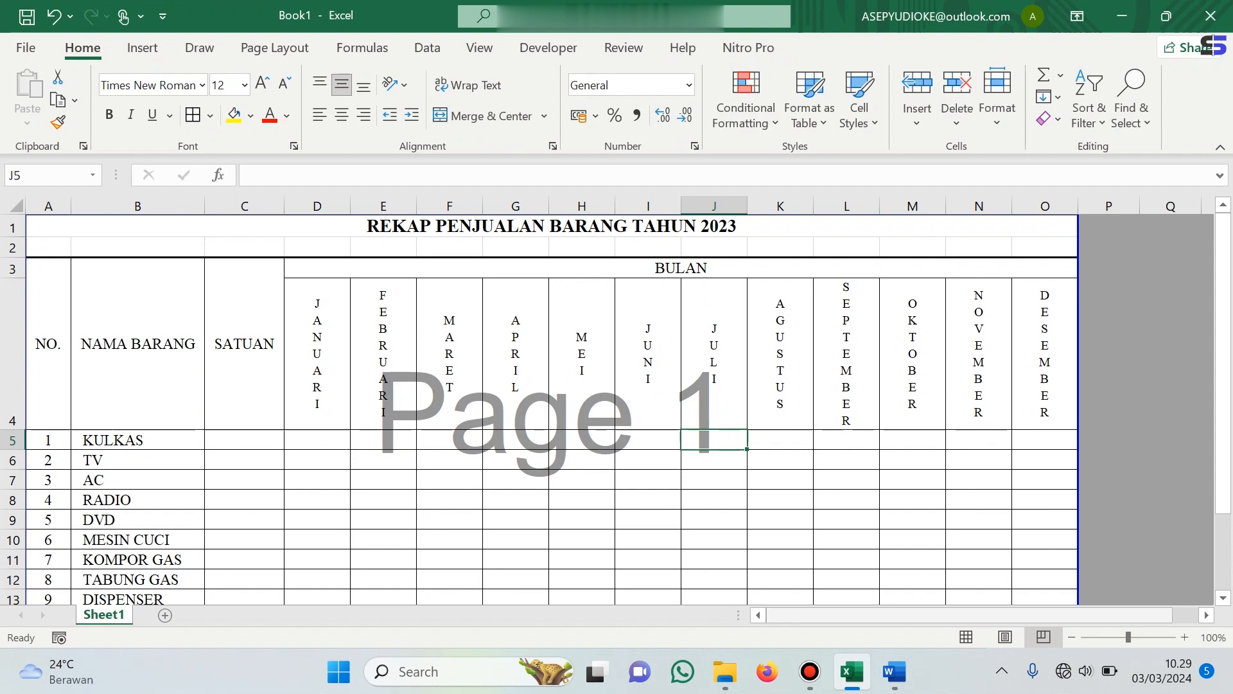
click(895, 671)
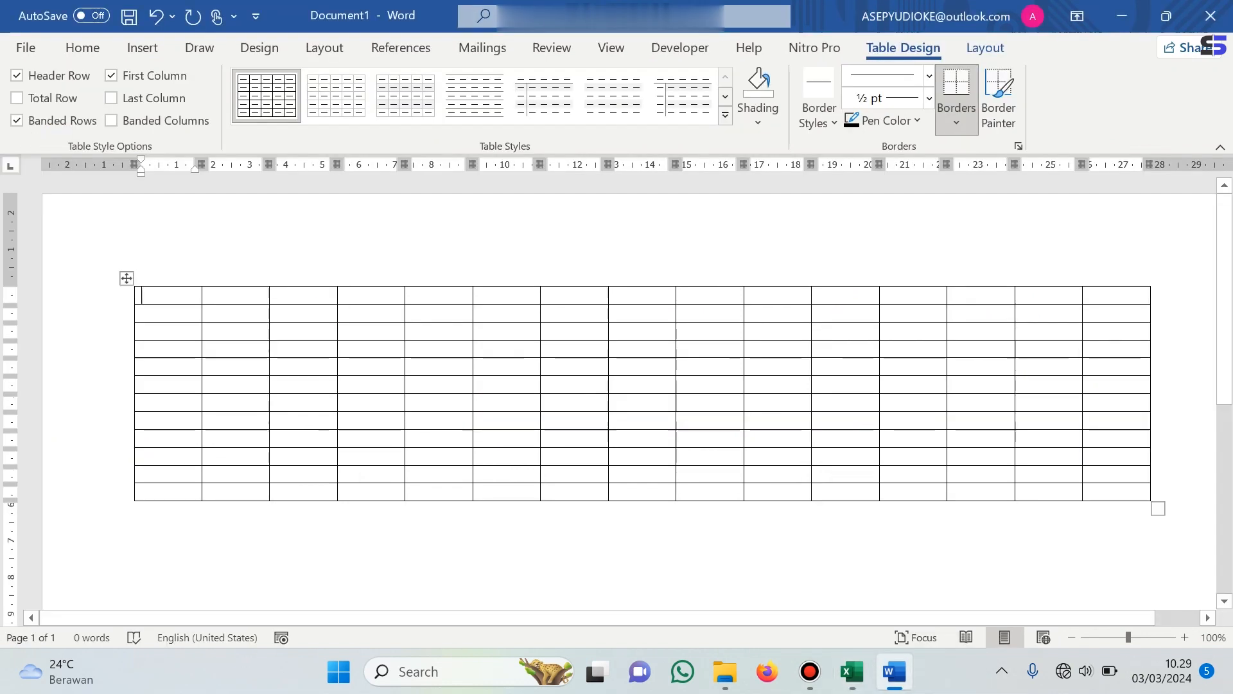
text(NO.)
key(Tab)
text(NAMA BARANG)
key(Tab)
text(SATUAN)
key(Tab)
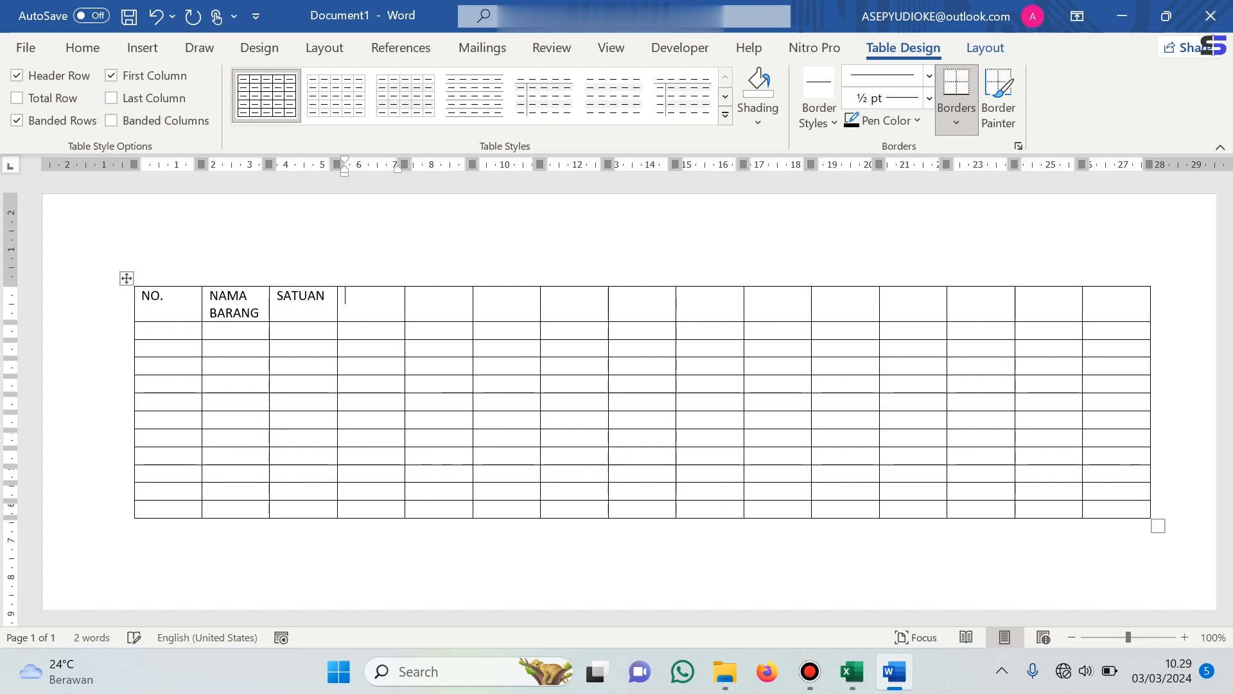
text(BULAN)
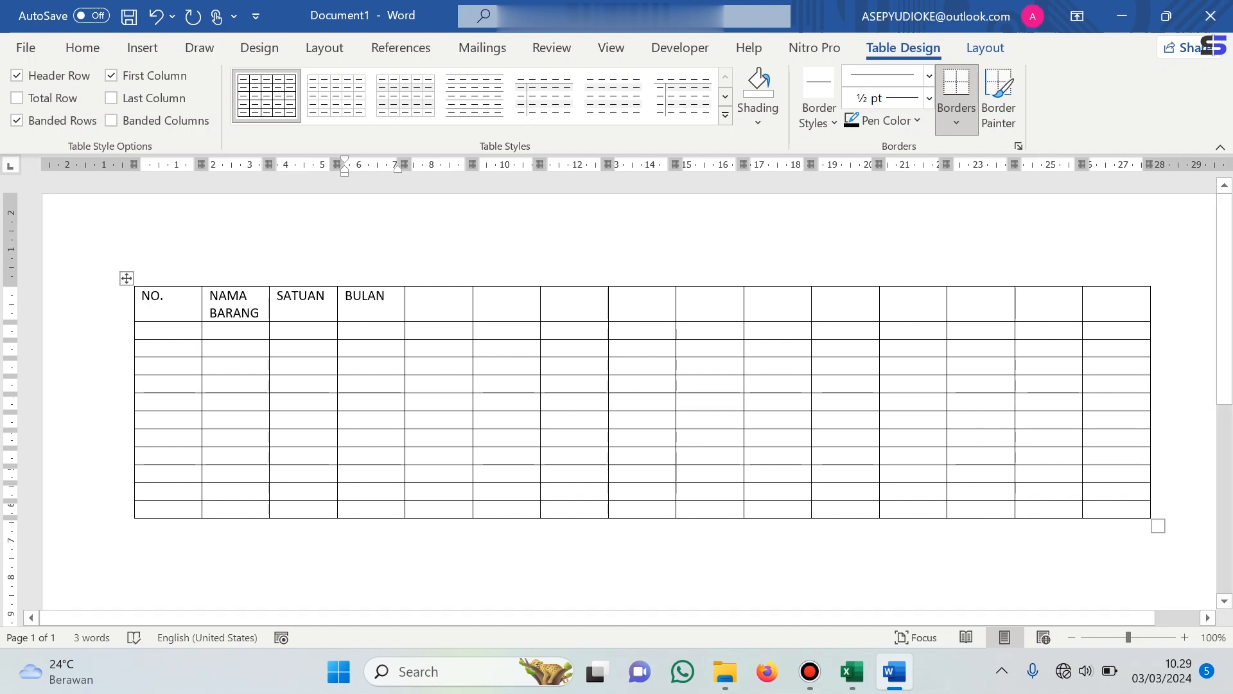
drag(437, 302, 1053, 403)
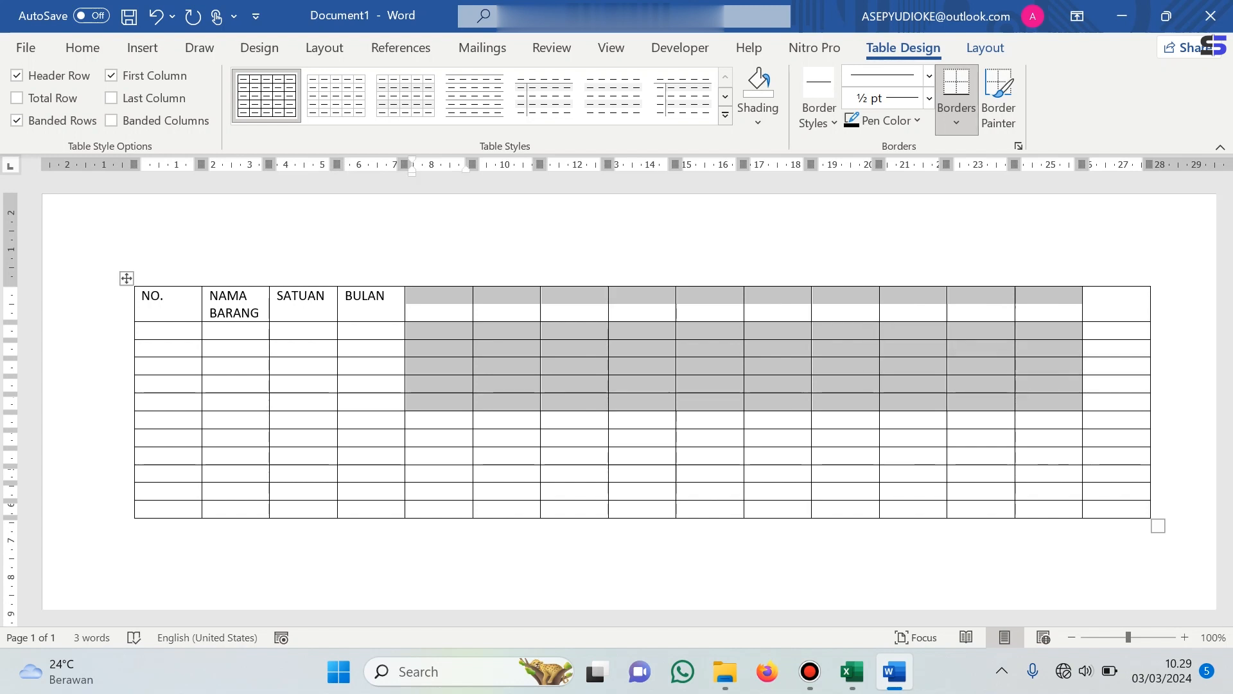
click(412, 330)
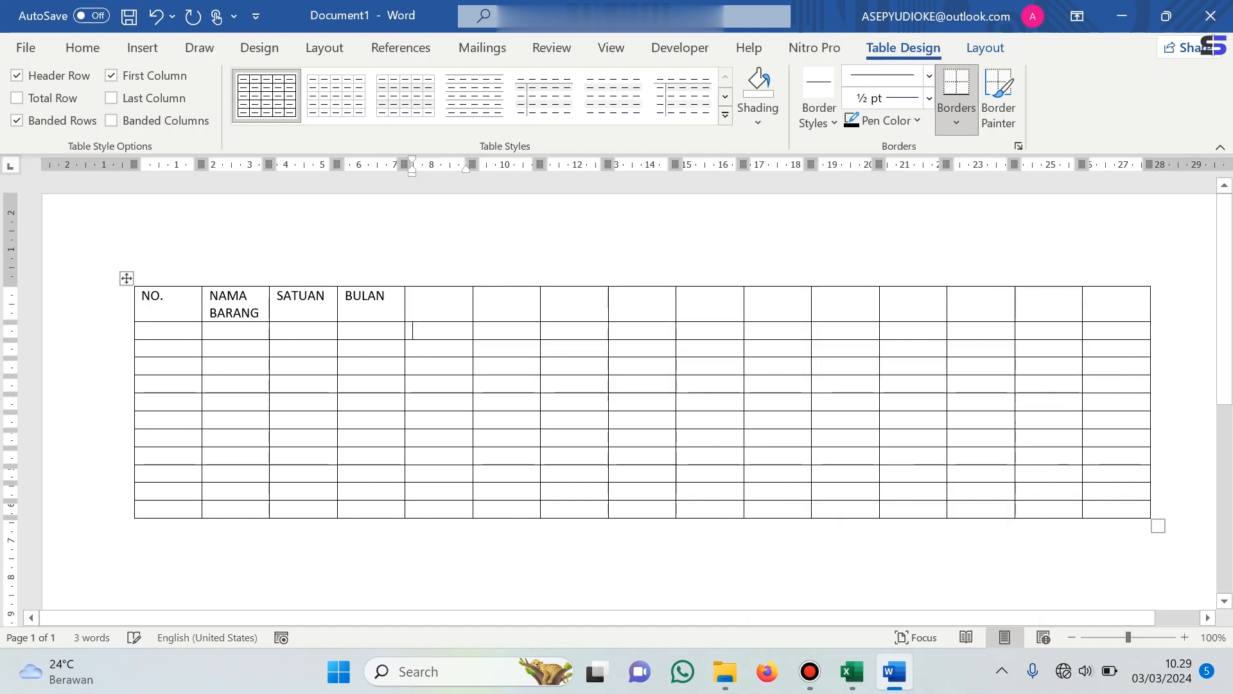
click(345, 330)
text(JA)
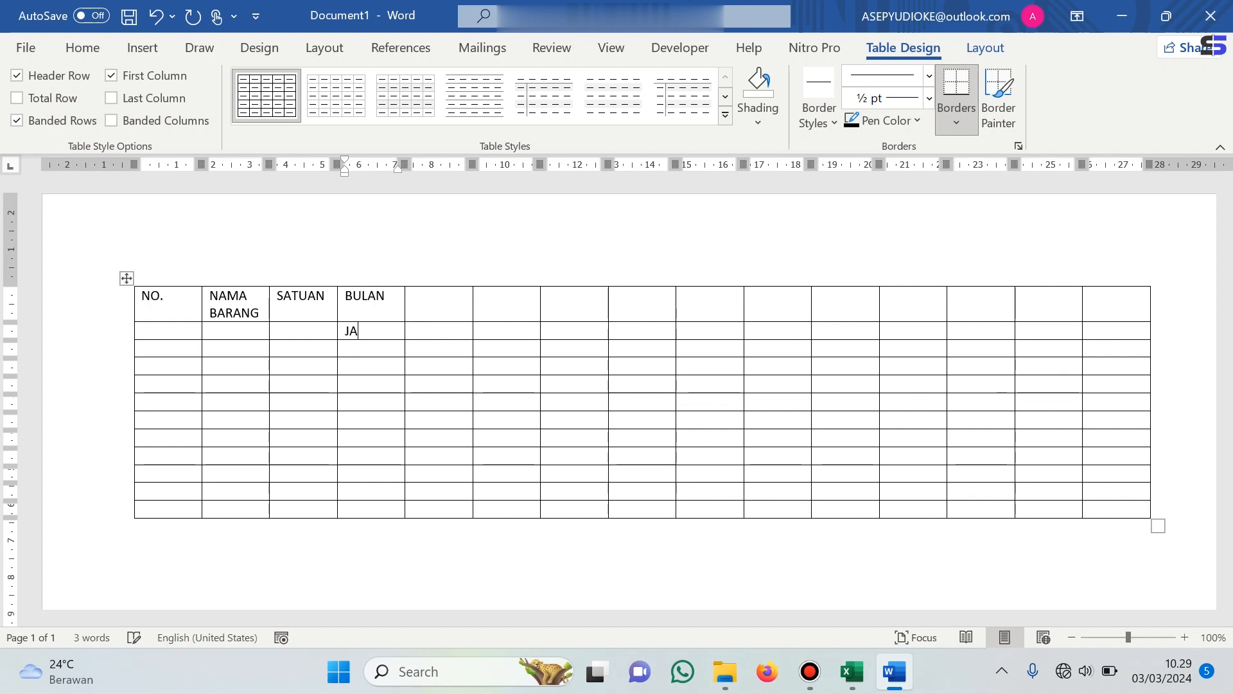
text(NUARI)
key(Tab)
text(PE)
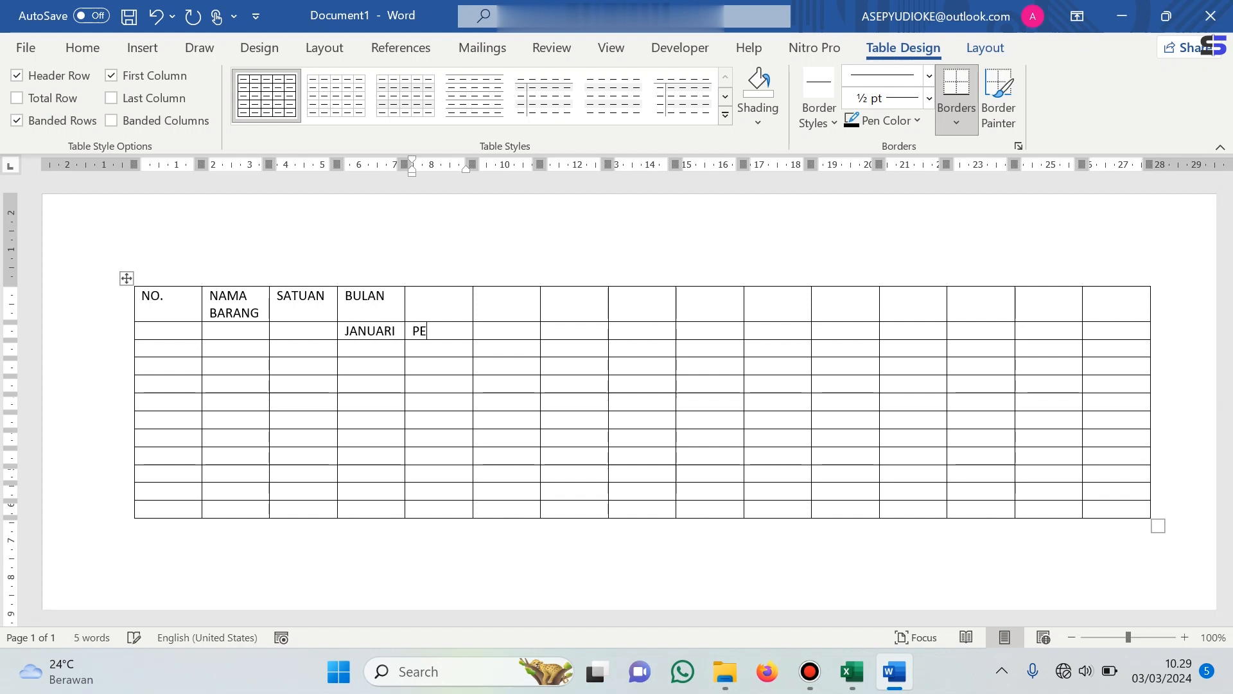
text(BRUARI)
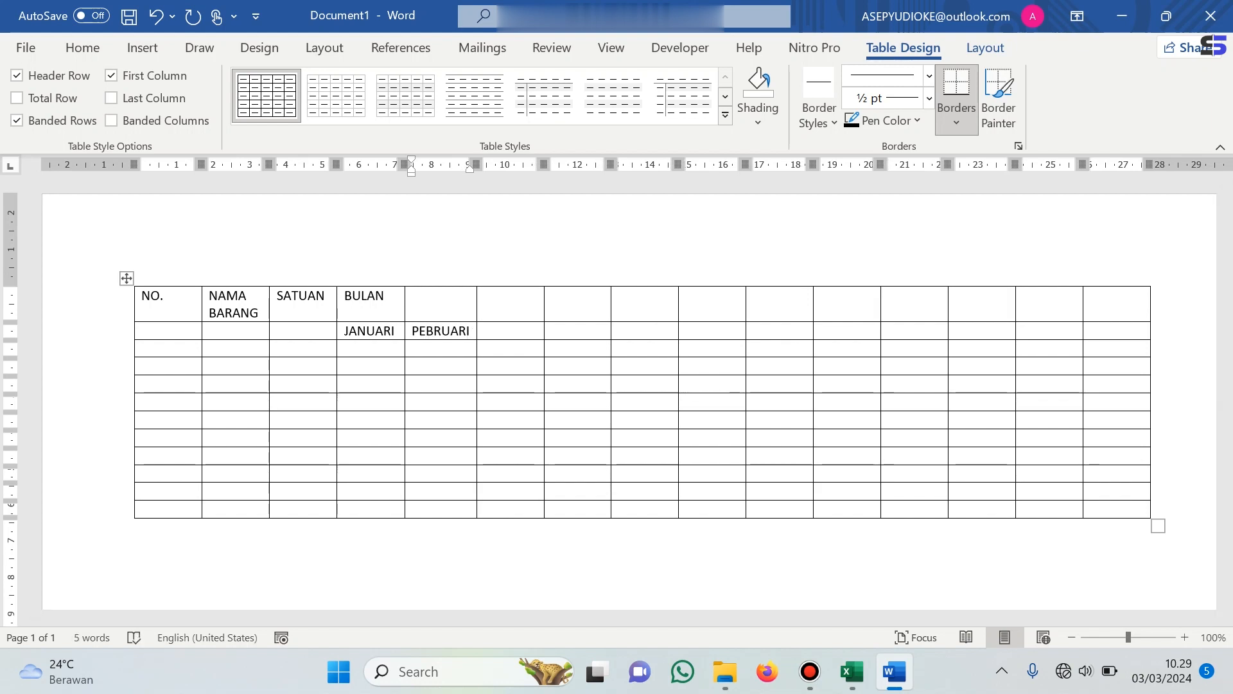
key(ctrl+z)
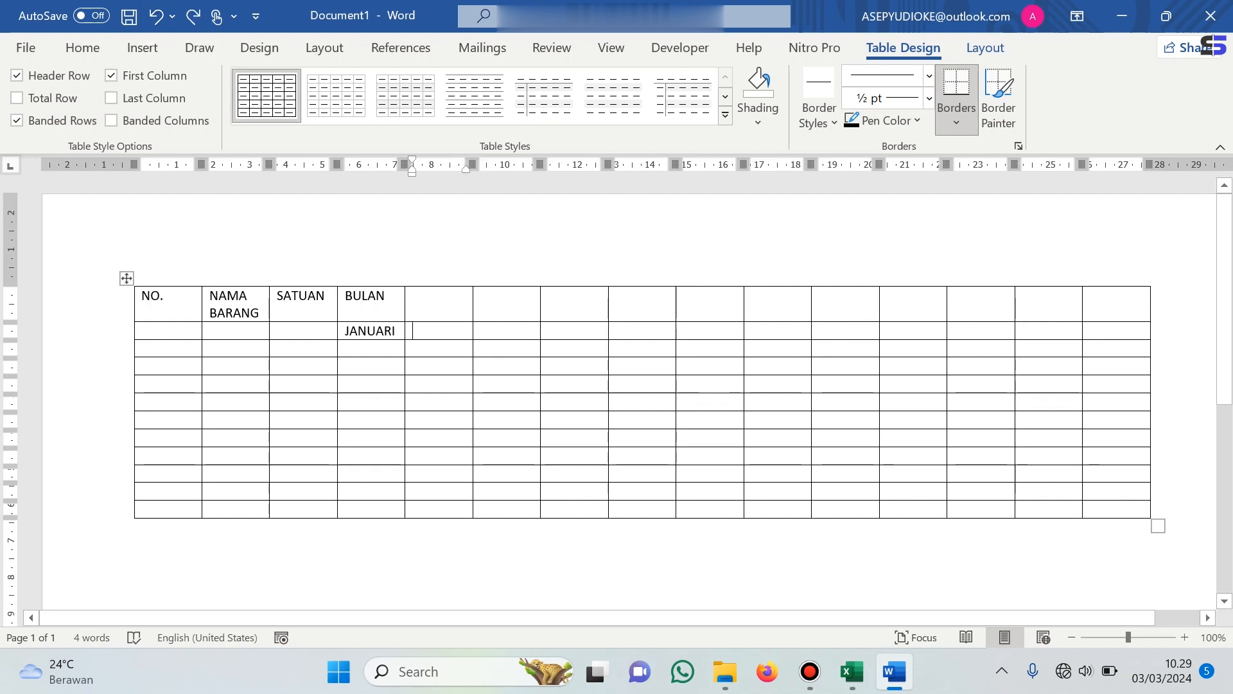
key(shift+Left)
key(shift+Left)
key(shift+Left)
key(shift+Left)
key(shift+Left)
key(shift+Left)
key(shift+Left)
key(BackSpace)
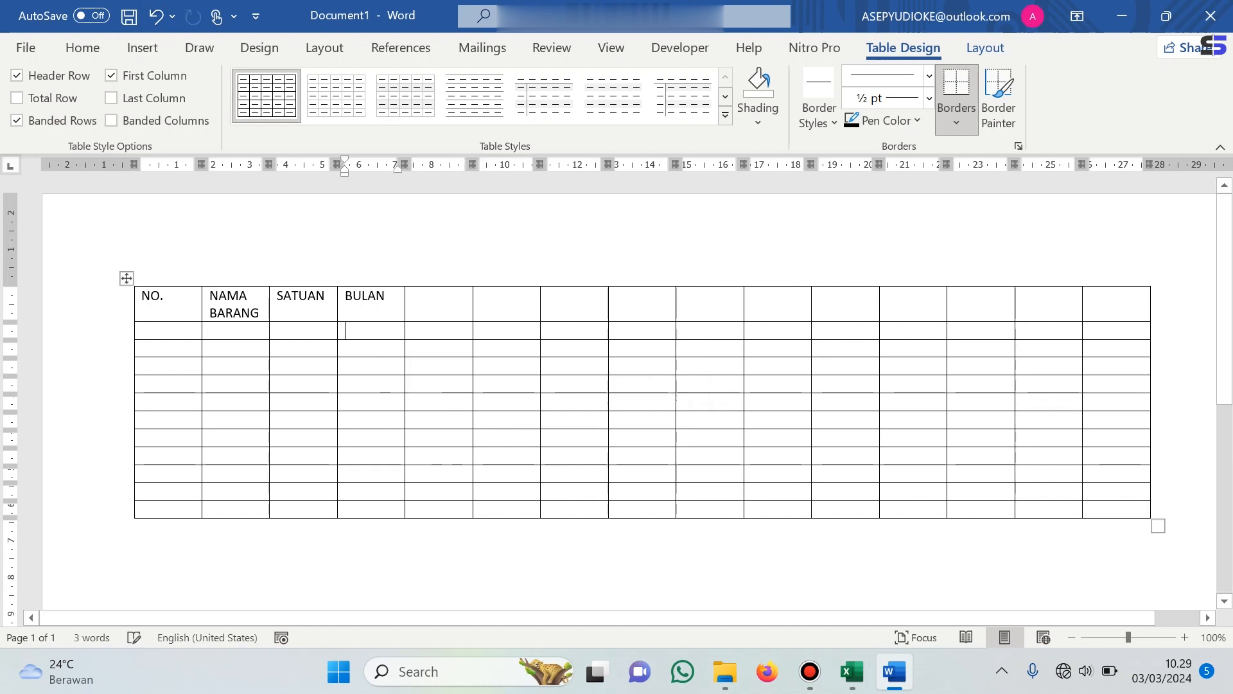
Switch to the Excel workbook and undo the narrowing of the month columns and the vertical text of the month headings
click(852, 671)
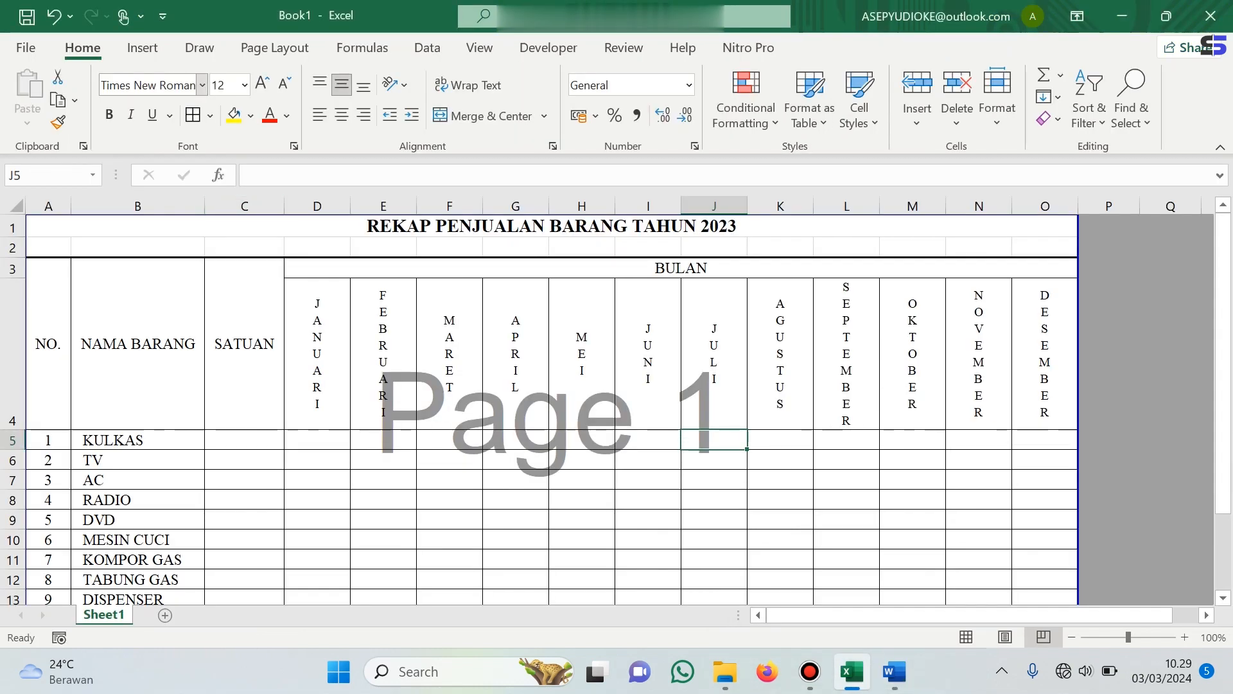
click(54, 16)
click(54, 16)
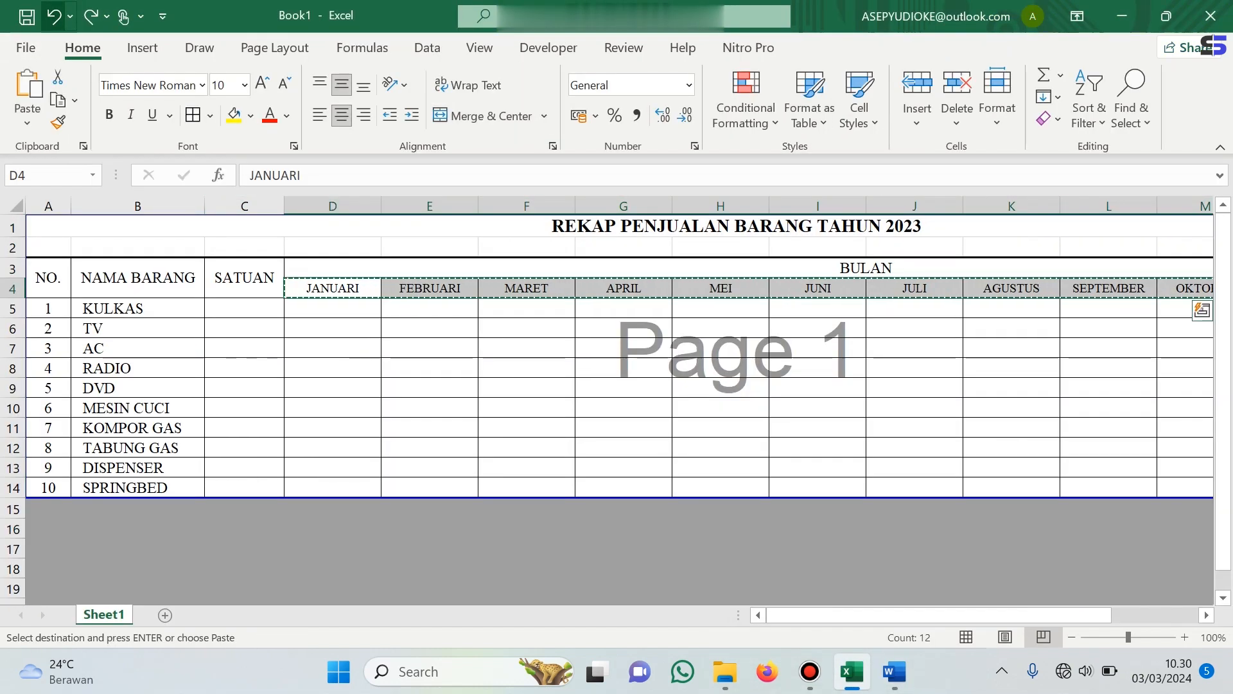
Copy the month headings D4:O4 from Excel and paste them into the Word table's second row, starting below BULAN, with Overwrite Cells
drag(565, 289, 1092, 292)
right_click(1092, 292)
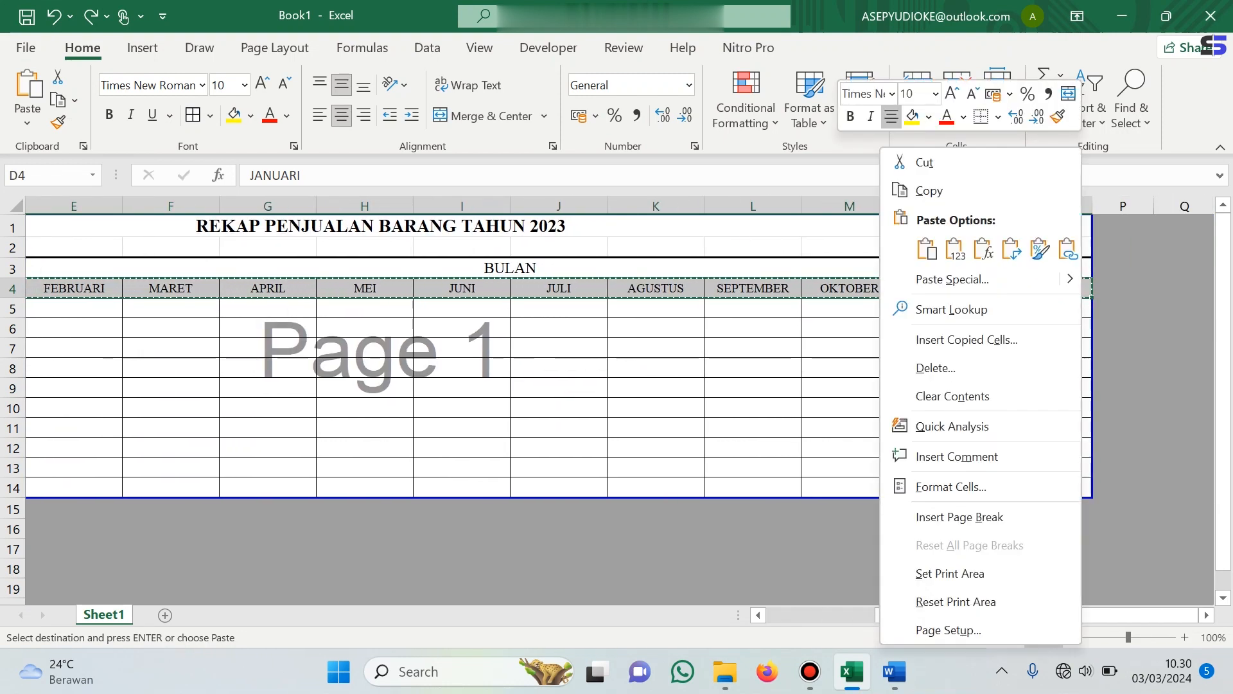
click(931, 193)
click(894, 671)
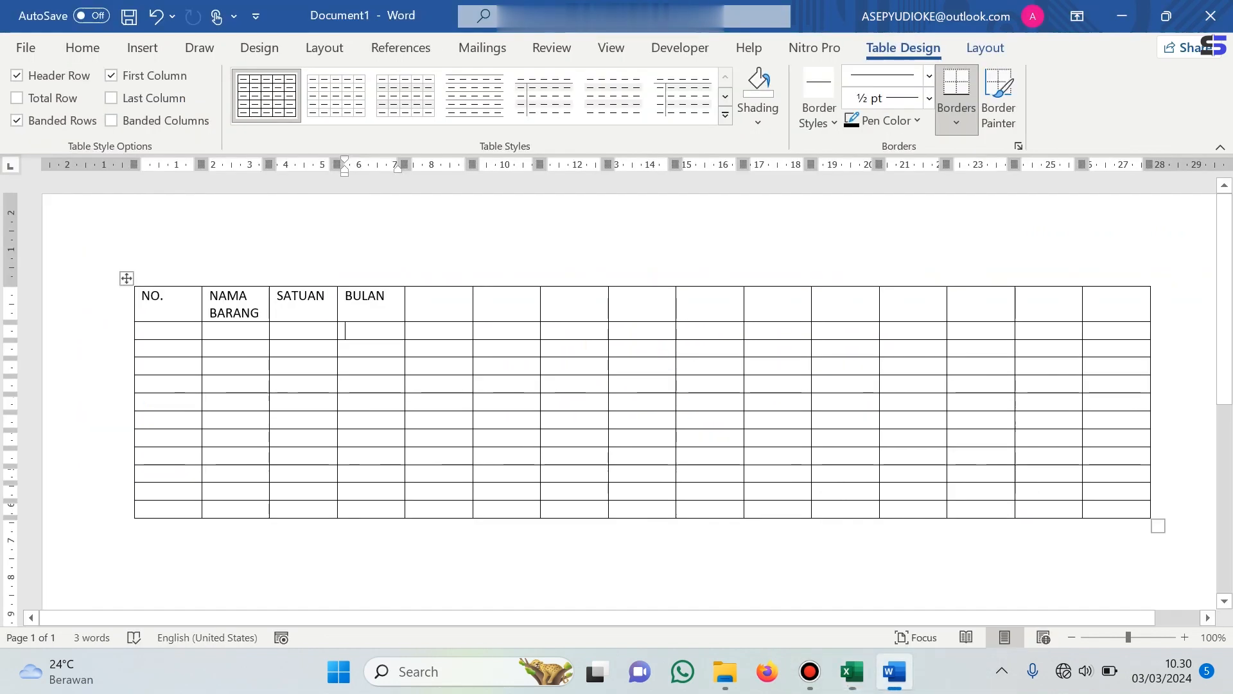
right_click(347, 330)
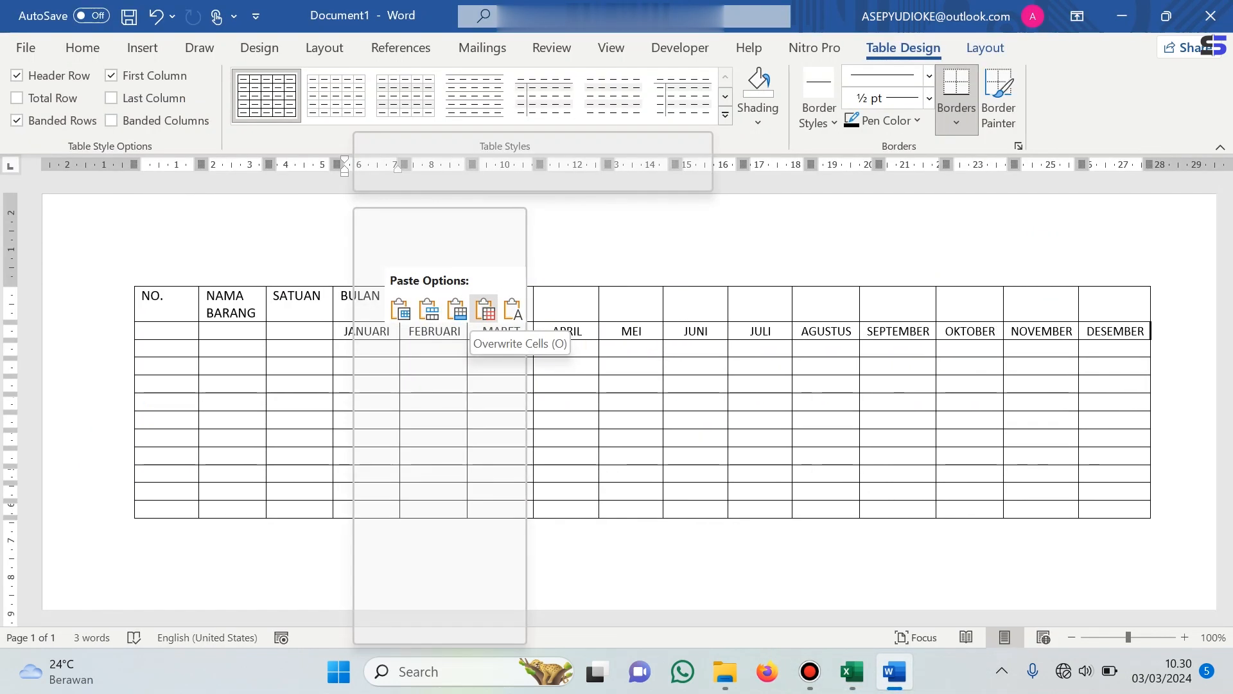
click(485, 310)
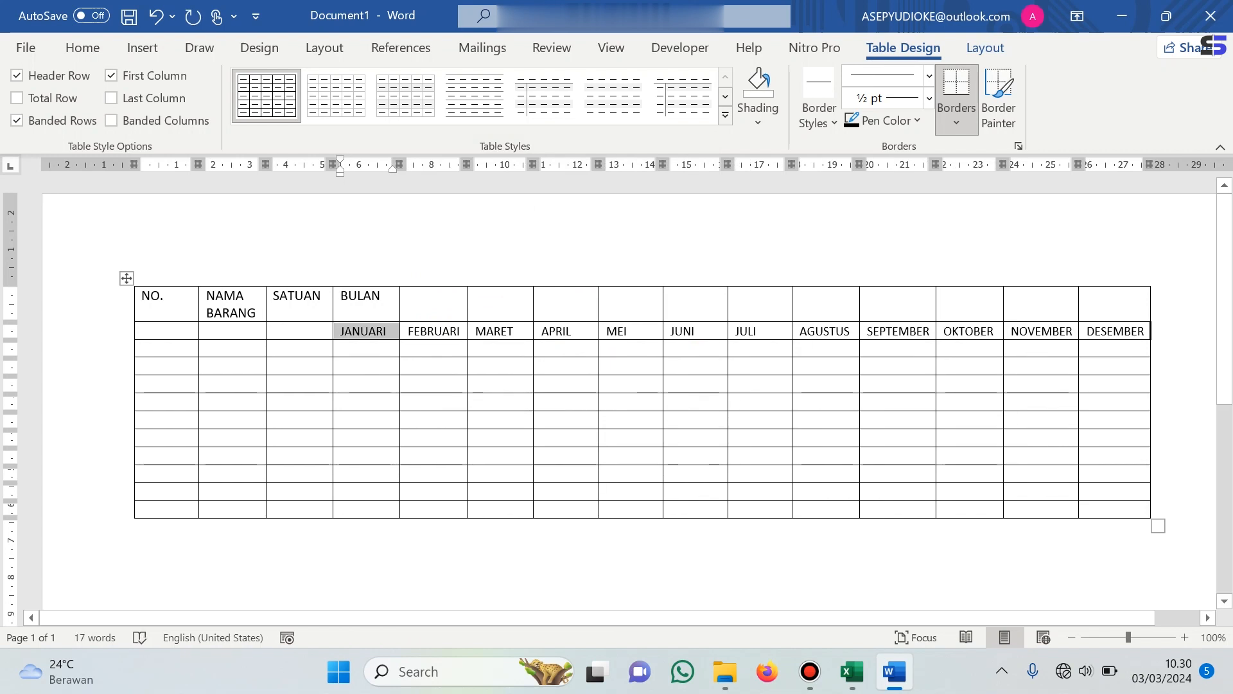
click(735, 419)
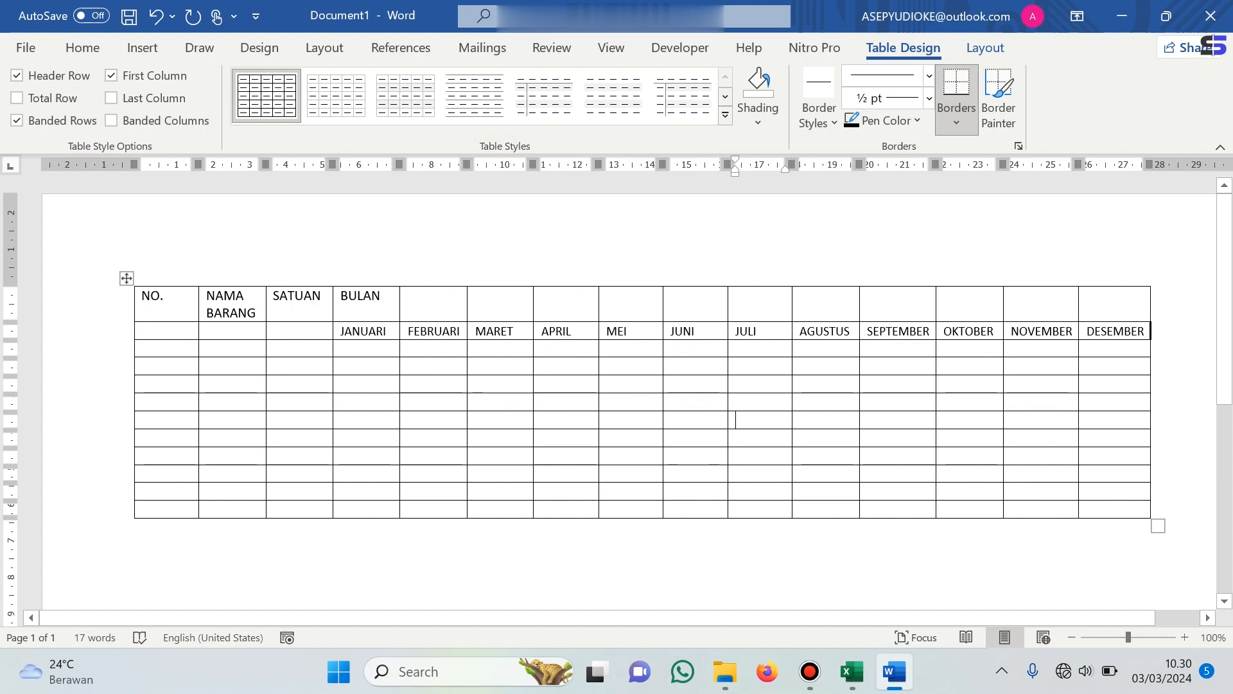
Center the month headings JANUARI to DESEMBER in the table's second row
drag(341, 331, 1114, 331)
click(82, 47)
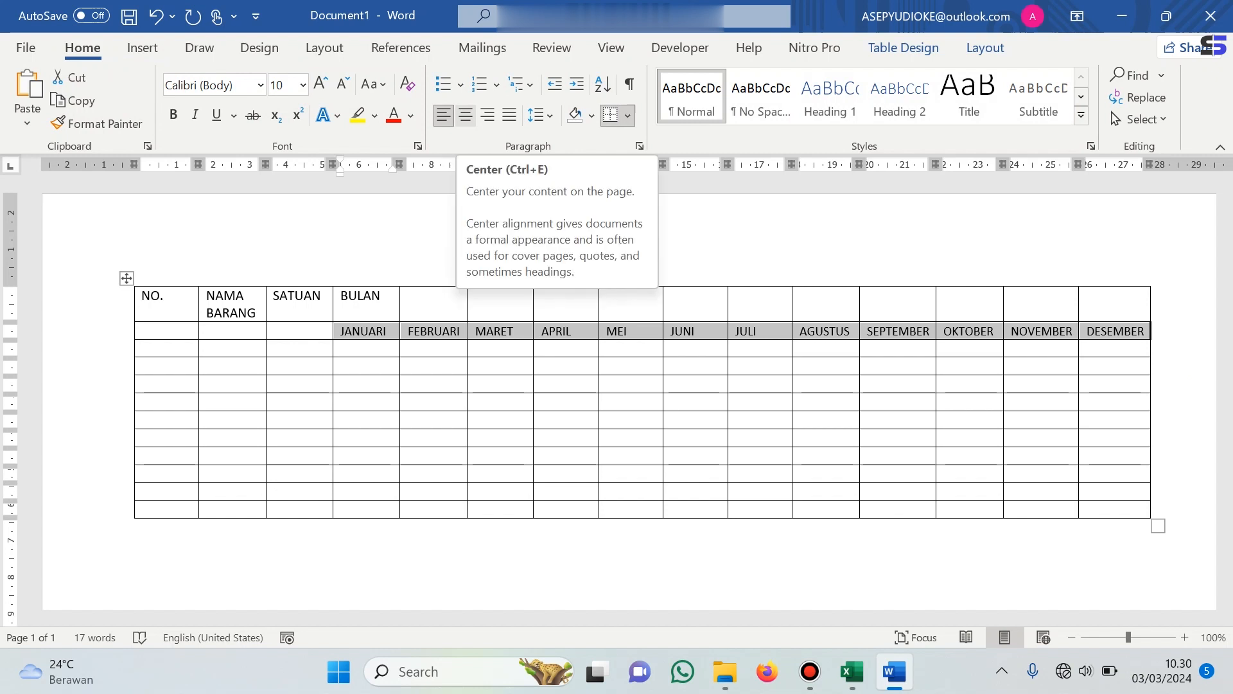
click(466, 115)
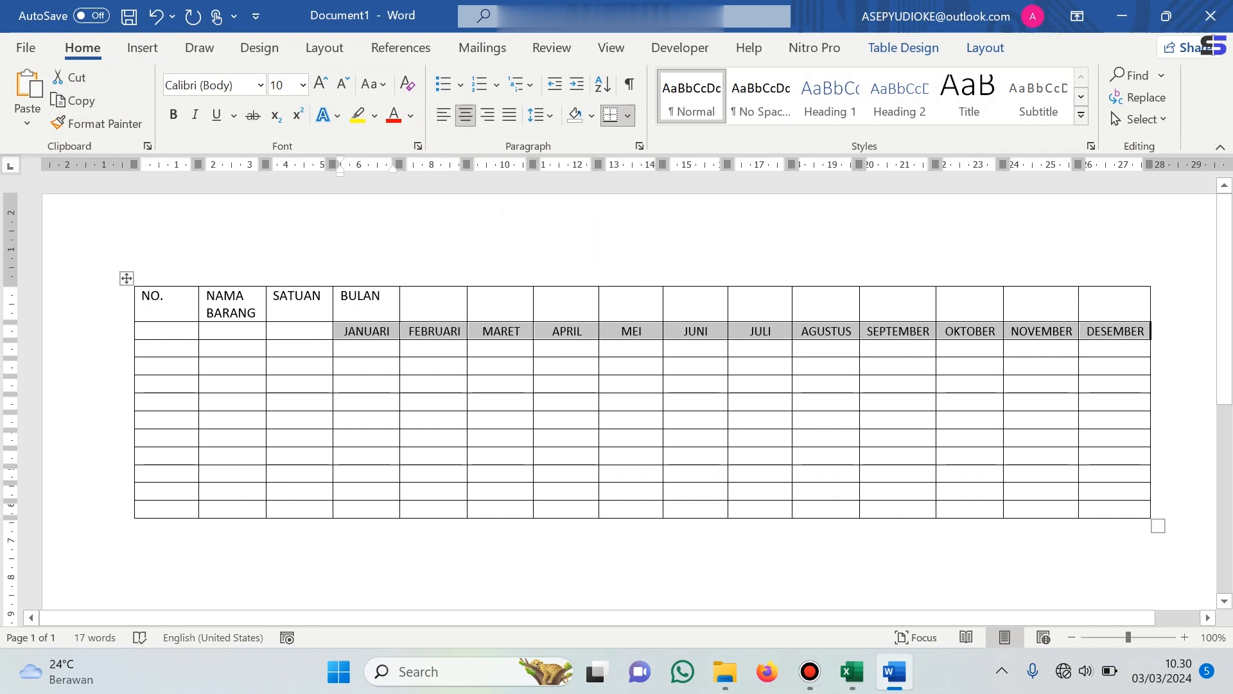
Merge the BULAN cell with the empty cells above all twelve month headings and center BULAN horizontally
drag(352, 296, 1130, 296)
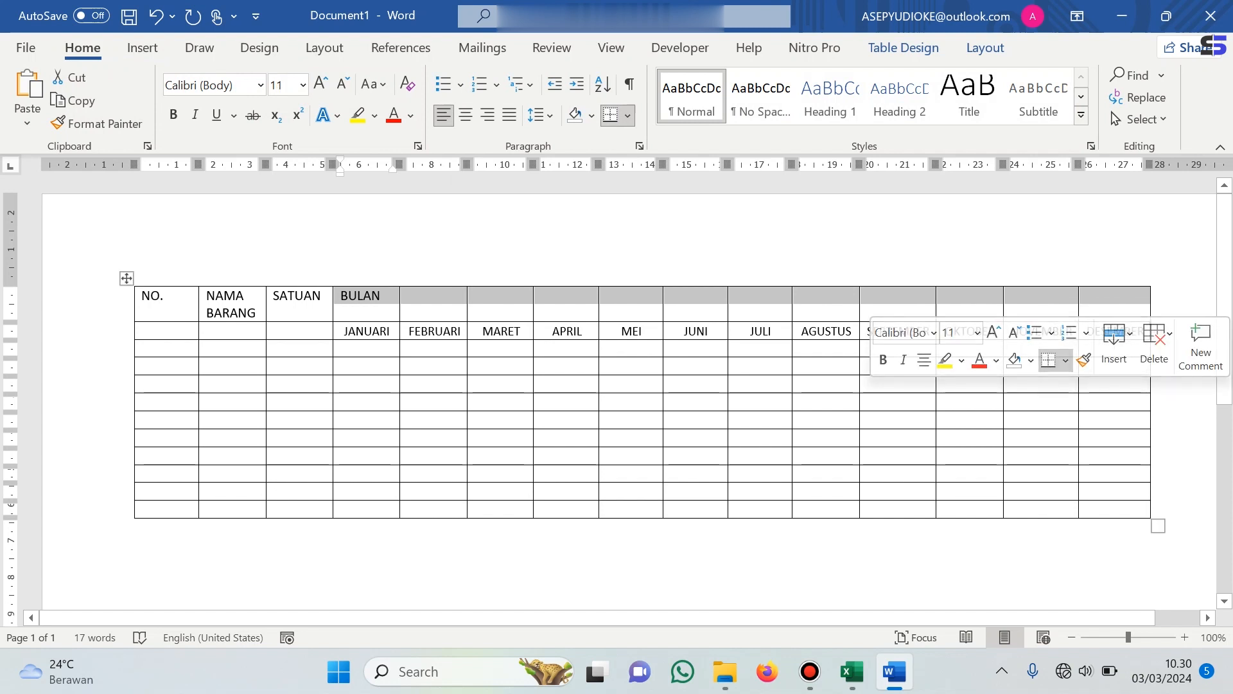
right_click(925, 296)
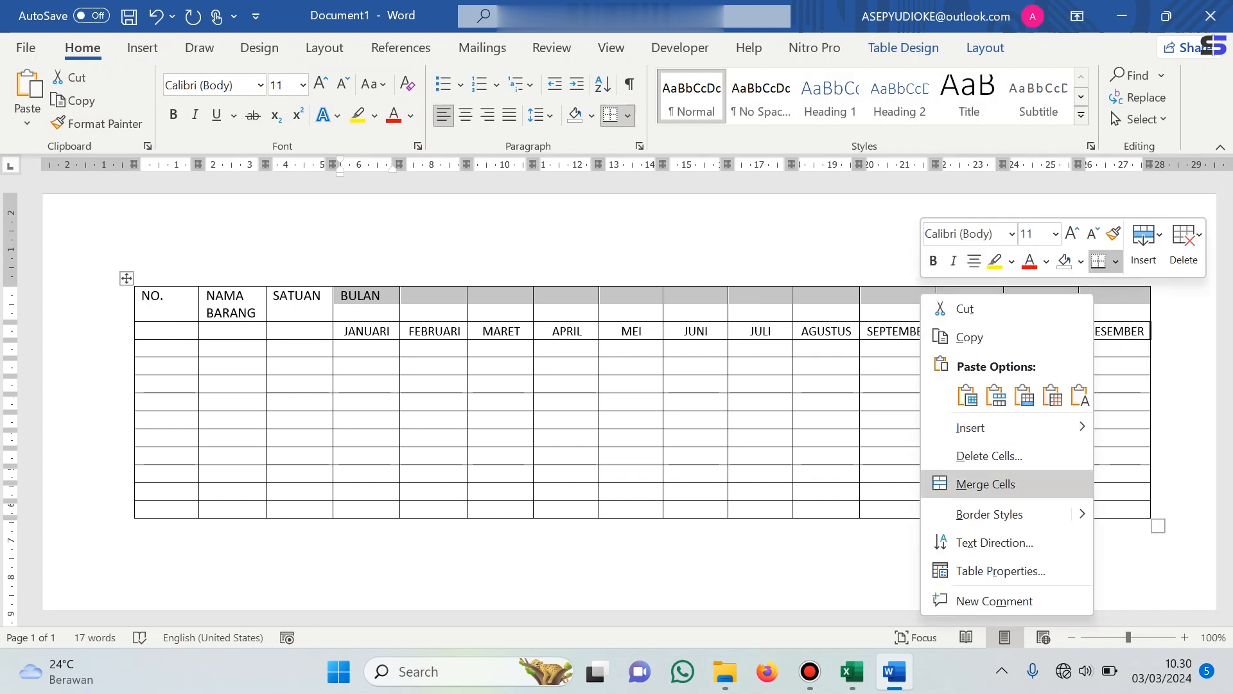
click(957, 481)
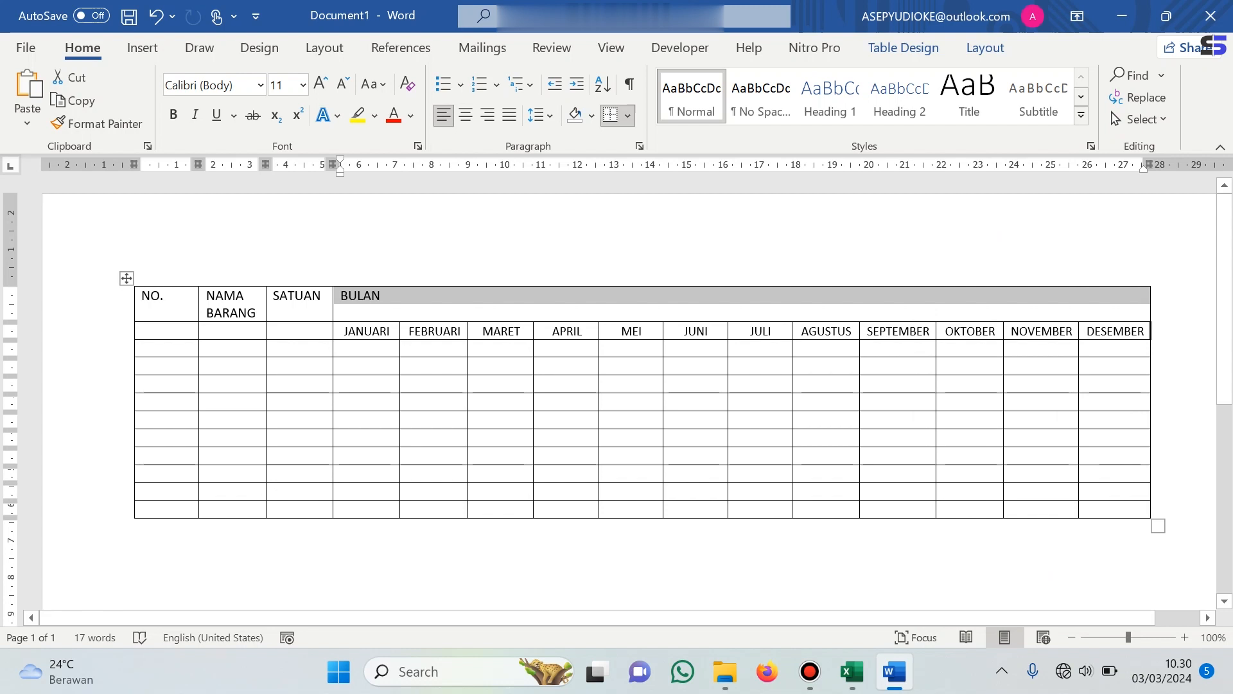
click(475, 420)
double_click(360, 296)
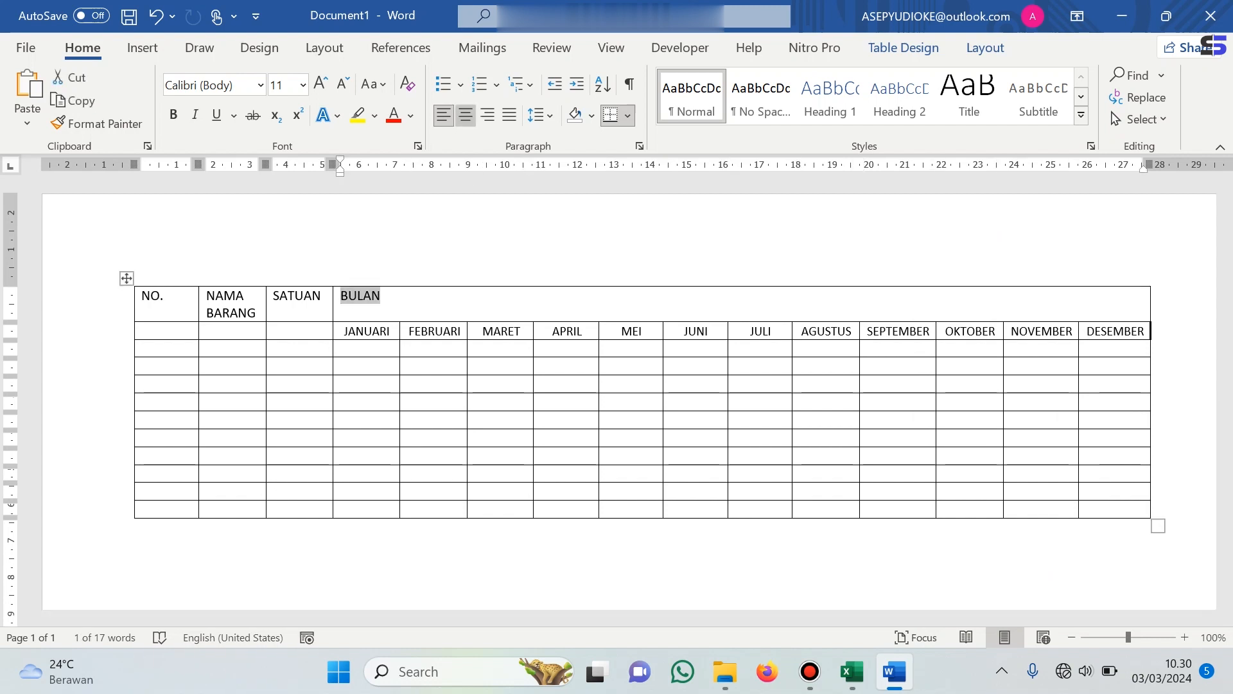
click(466, 115)
click(405, 384)
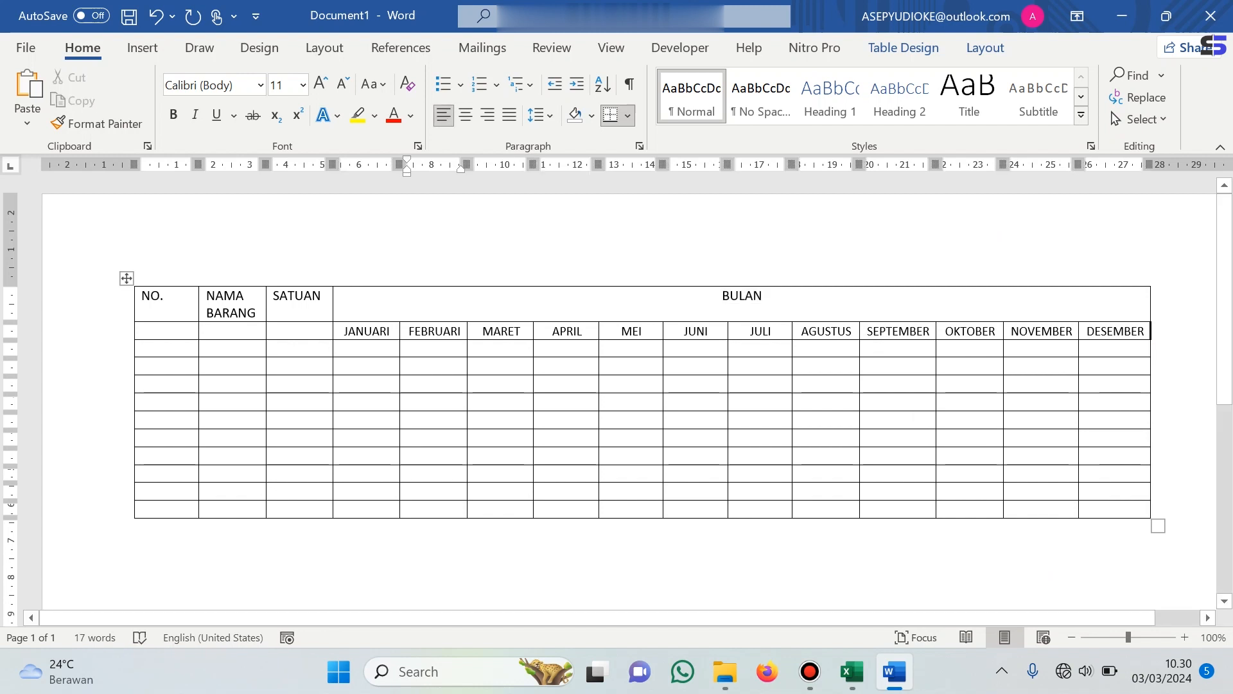
Merge each of the heading cells NO., NAMA BARANG and SATUAN with the empty cell directly below it
drag(143, 296, 168, 331)
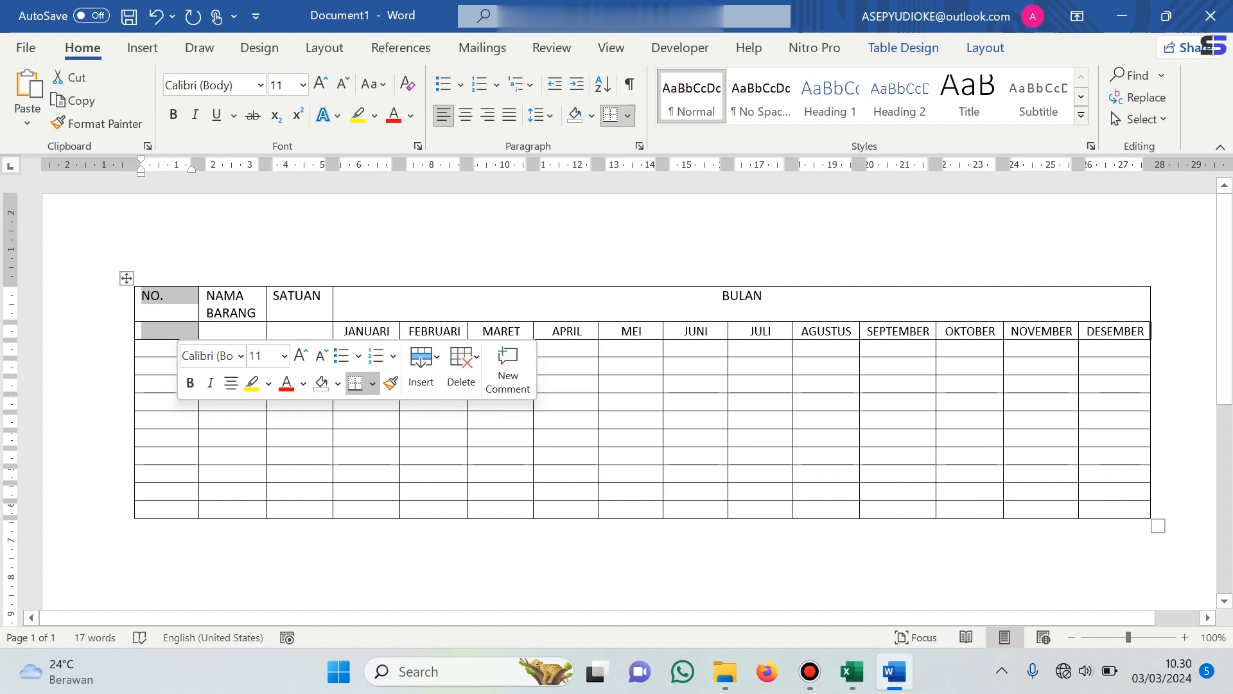
right_click(182, 329)
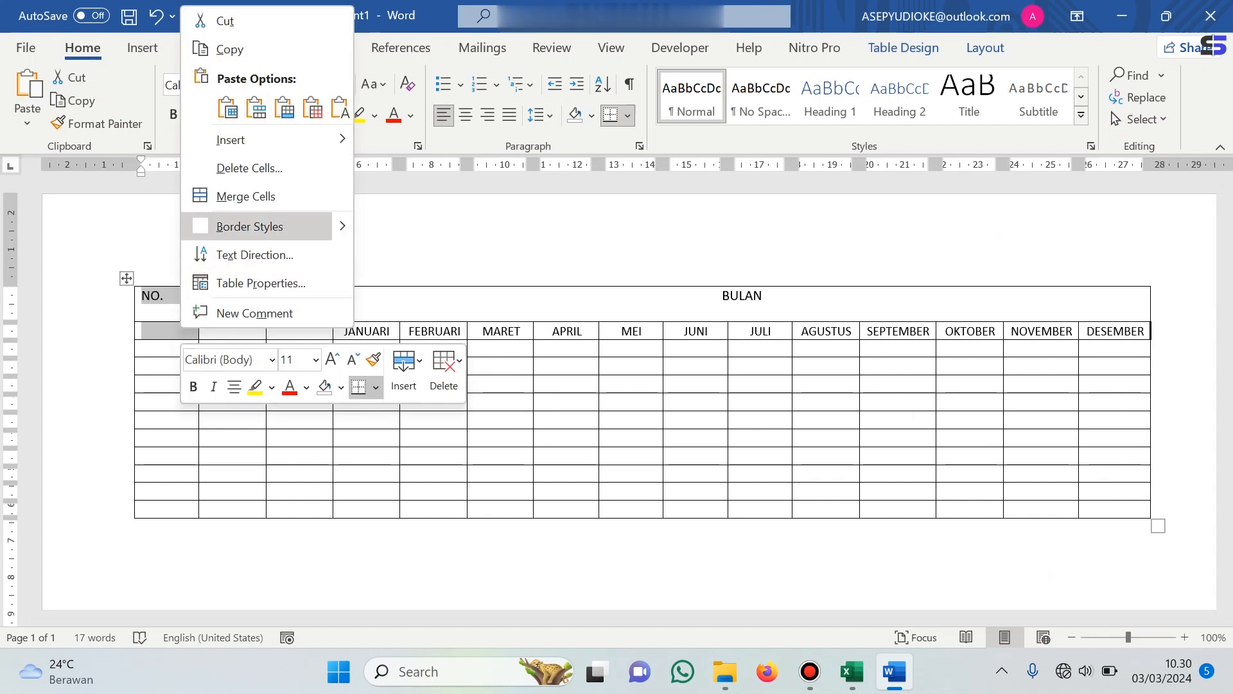
click(246, 196)
drag(207, 296, 246, 334)
right_click(246, 334)
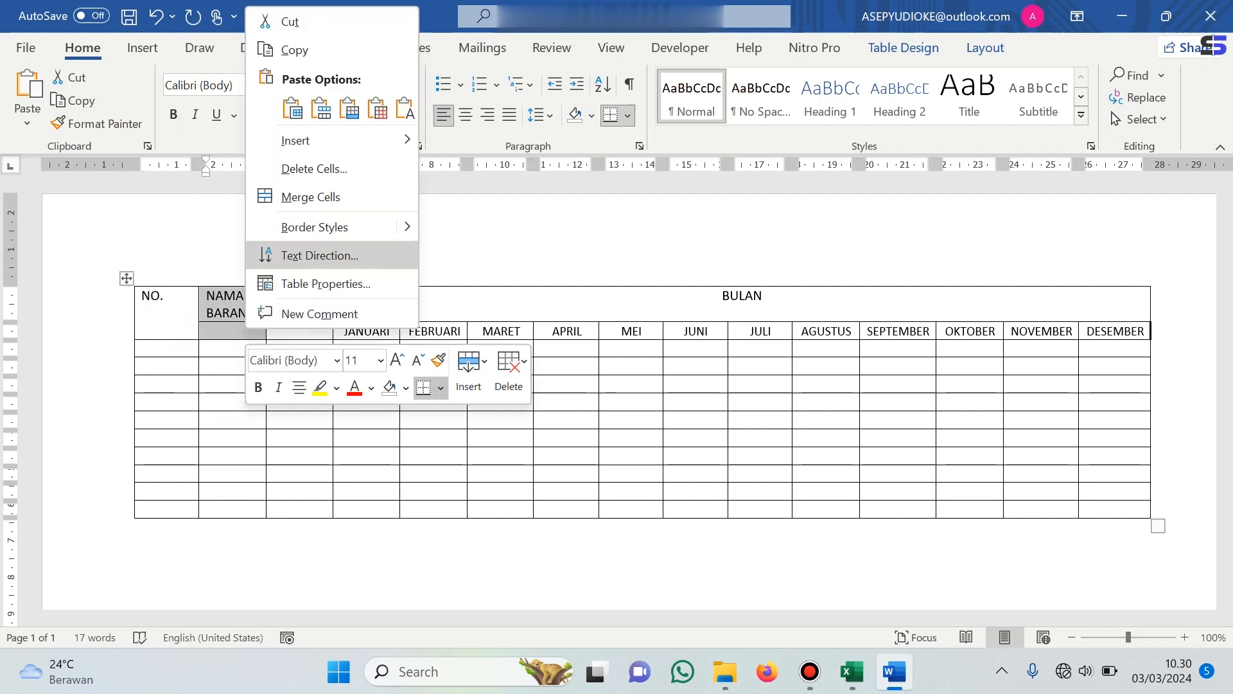
click(250, 196)
drag(276, 297, 313, 311)
right_click(315, 309)
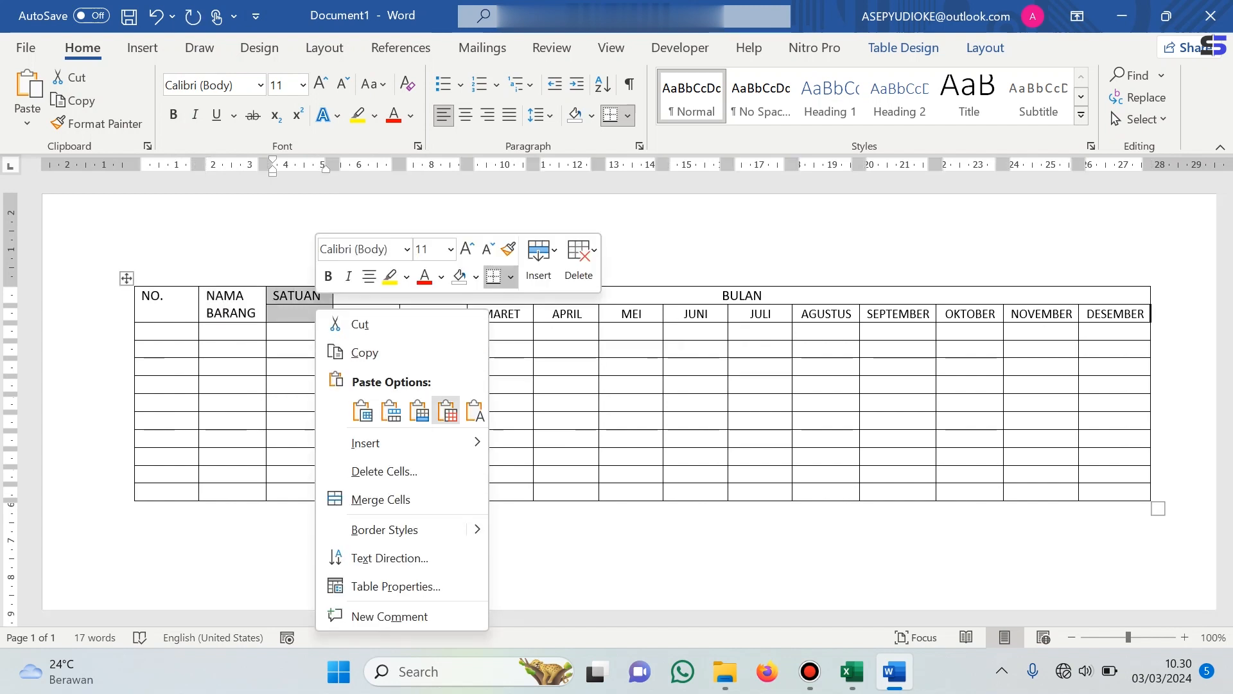
click(381, 499)
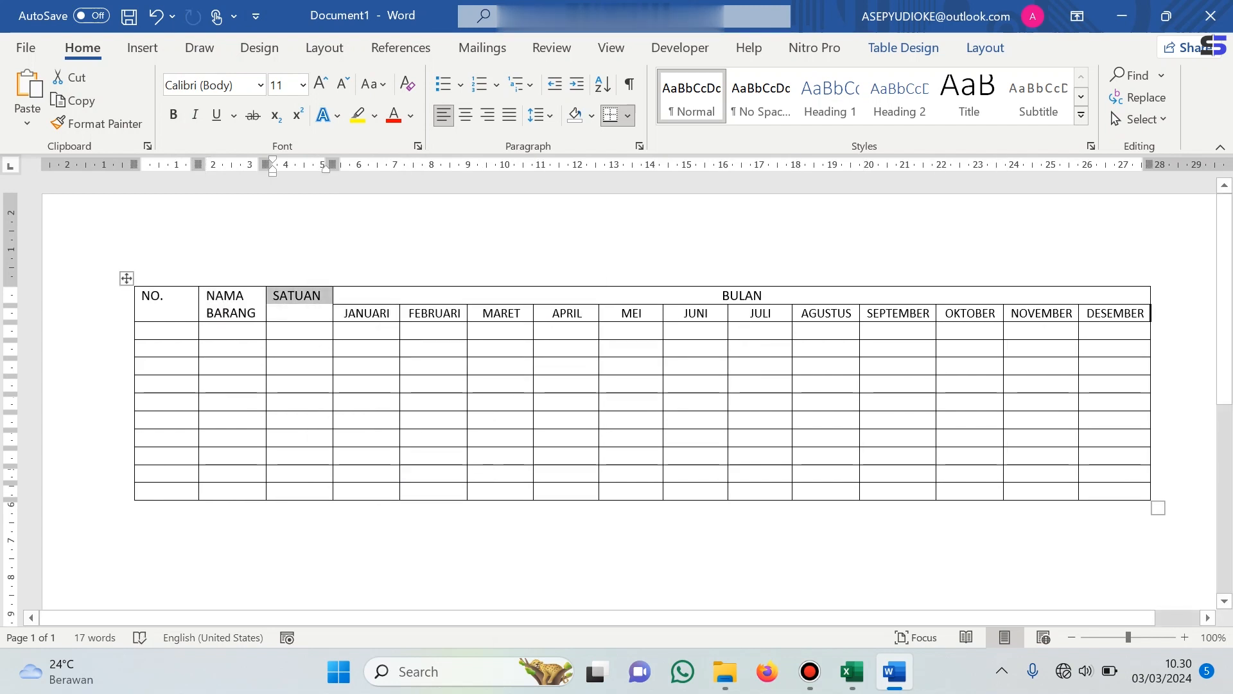
click(274, 331)
Set the vertical alignment of the NO., NAMA BARANG and SATUAN heading cells to Center
drag(151, 297, 298, 300)
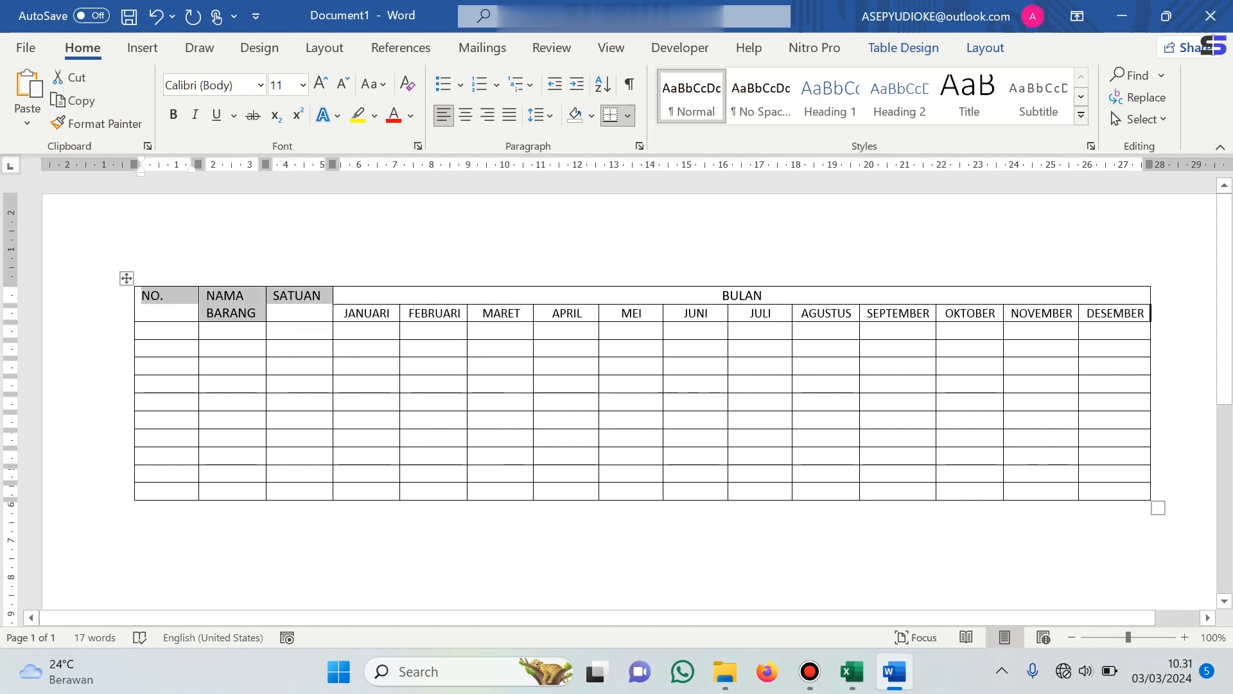
right_click(237, 301)
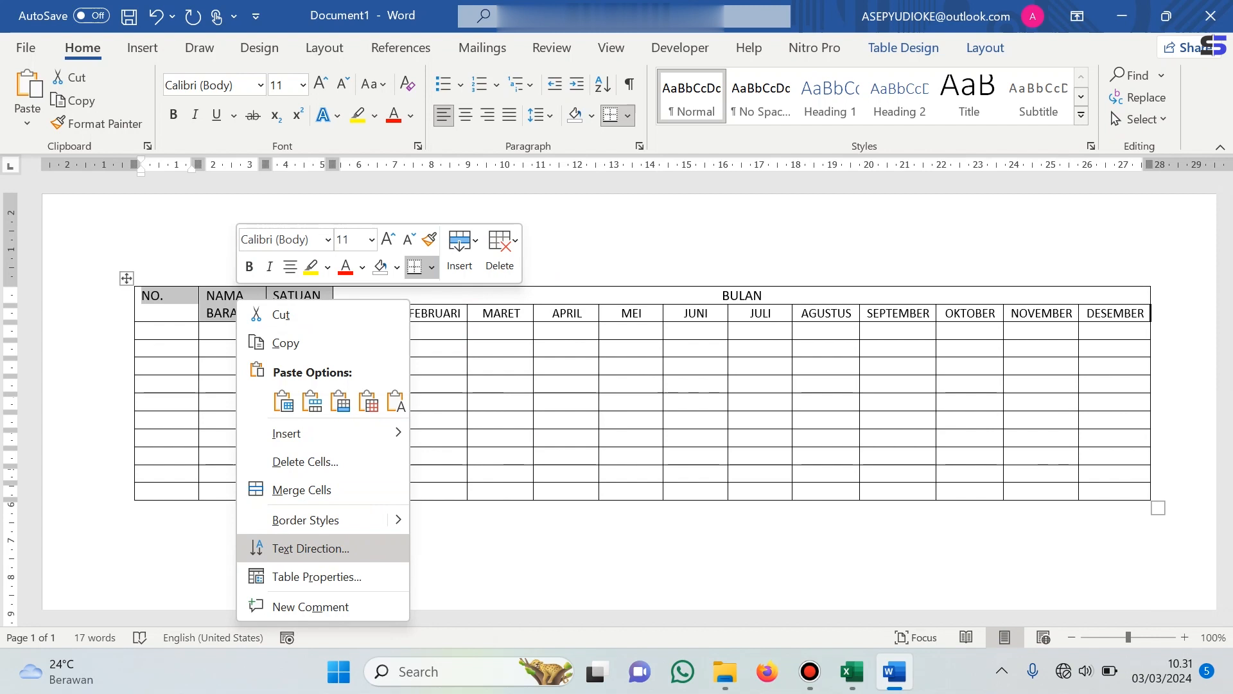
click(314, 576)
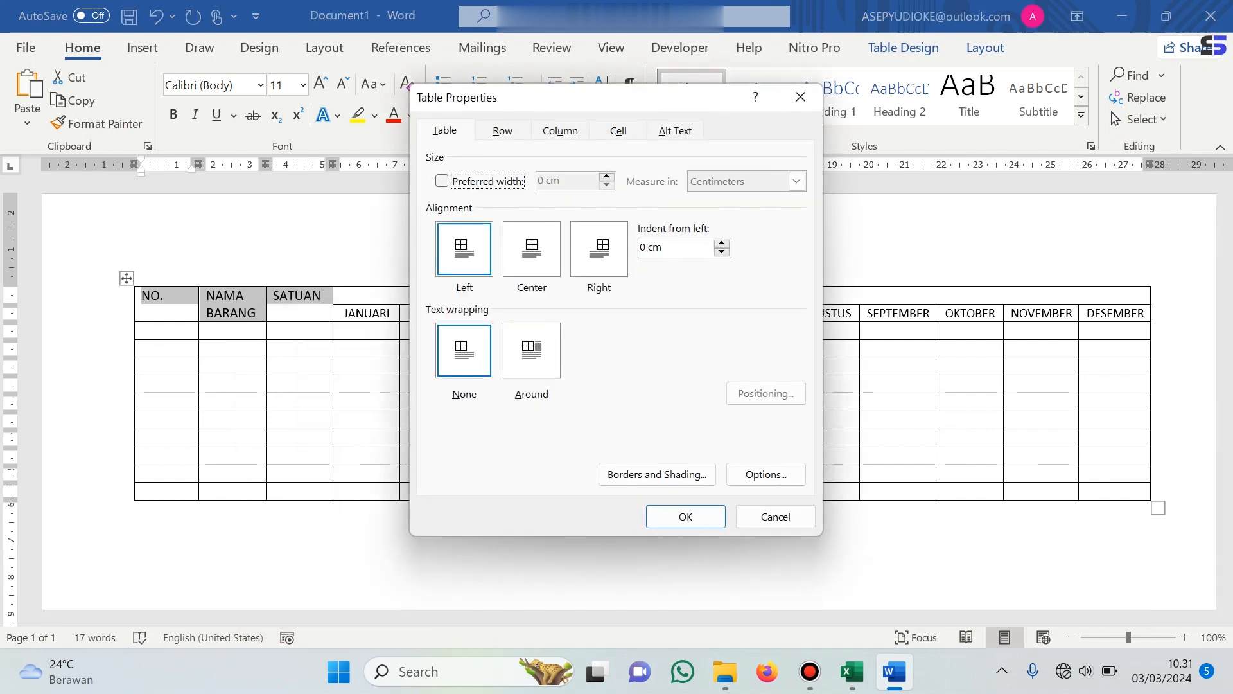
click(618, 130)
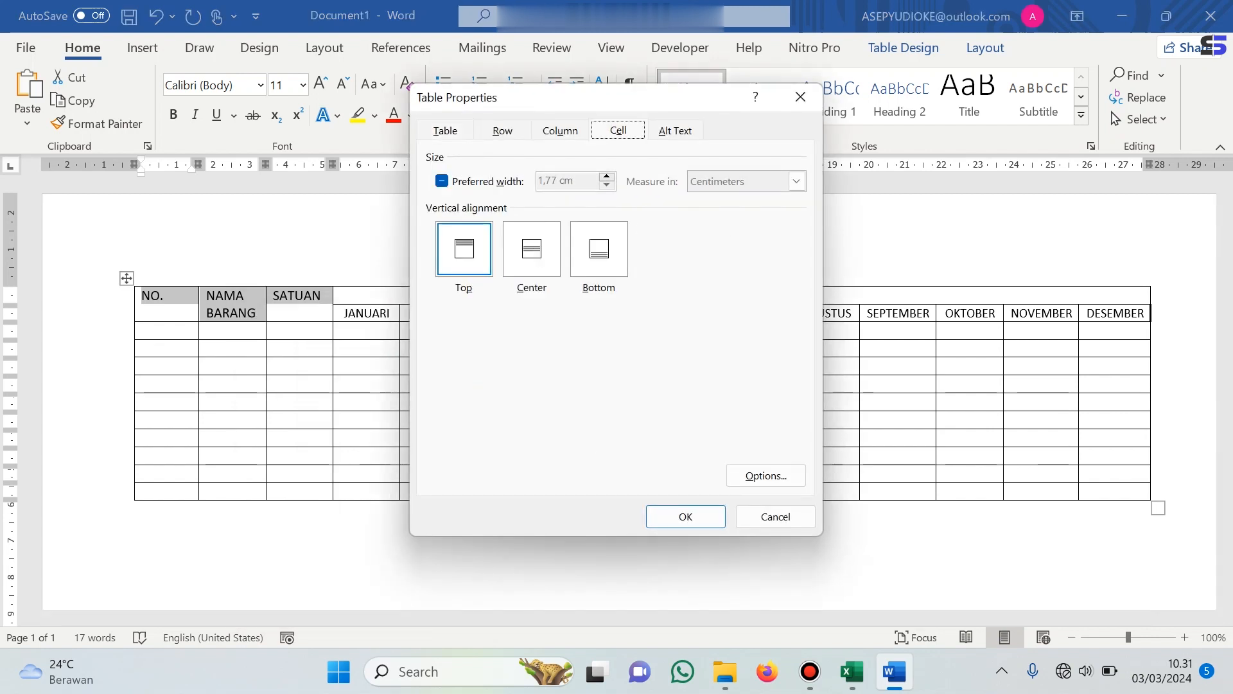
click(531, 248)
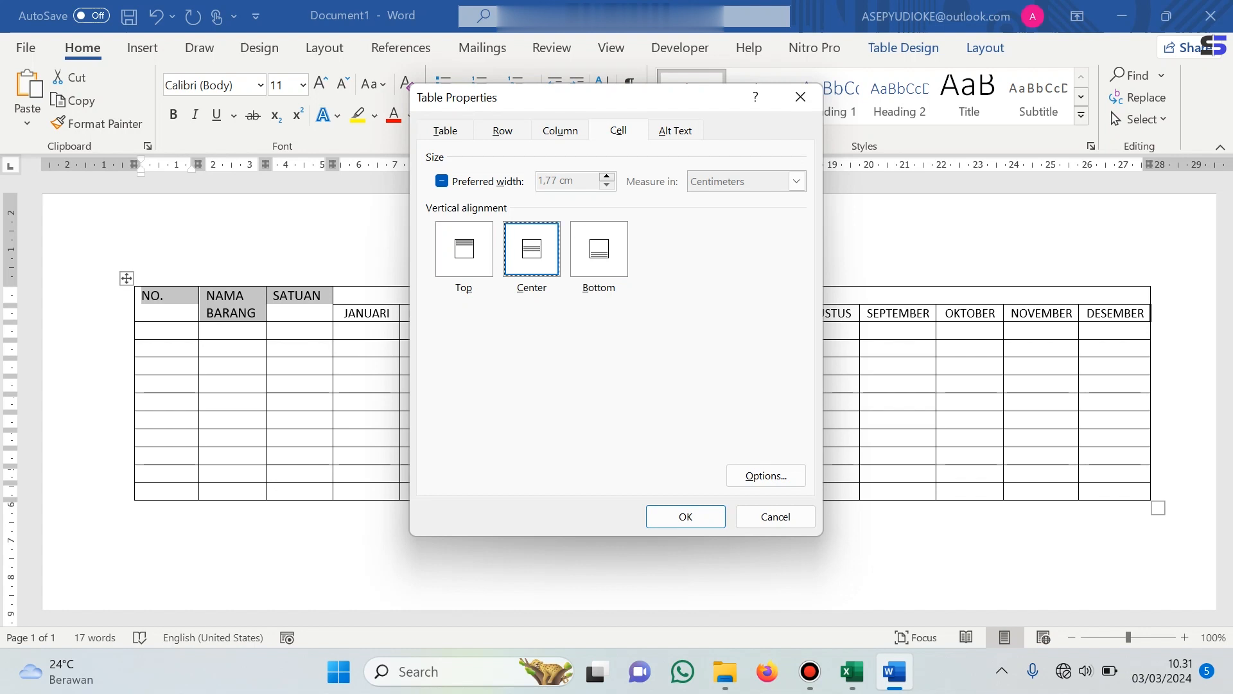
click(685, 517)
click(407, 401)
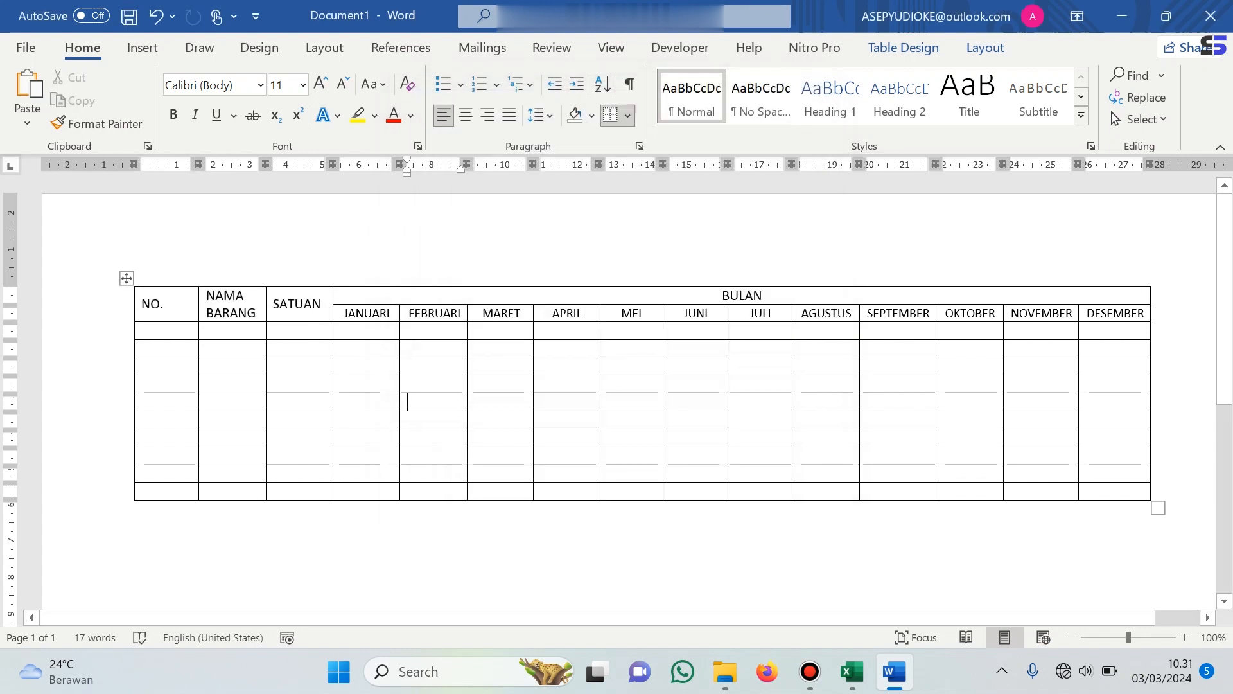
Center the NO. heading horizontally and narrow the NO. column to about 1 cm, just wide enough for its heading
drag(143, 303, 180, 303)
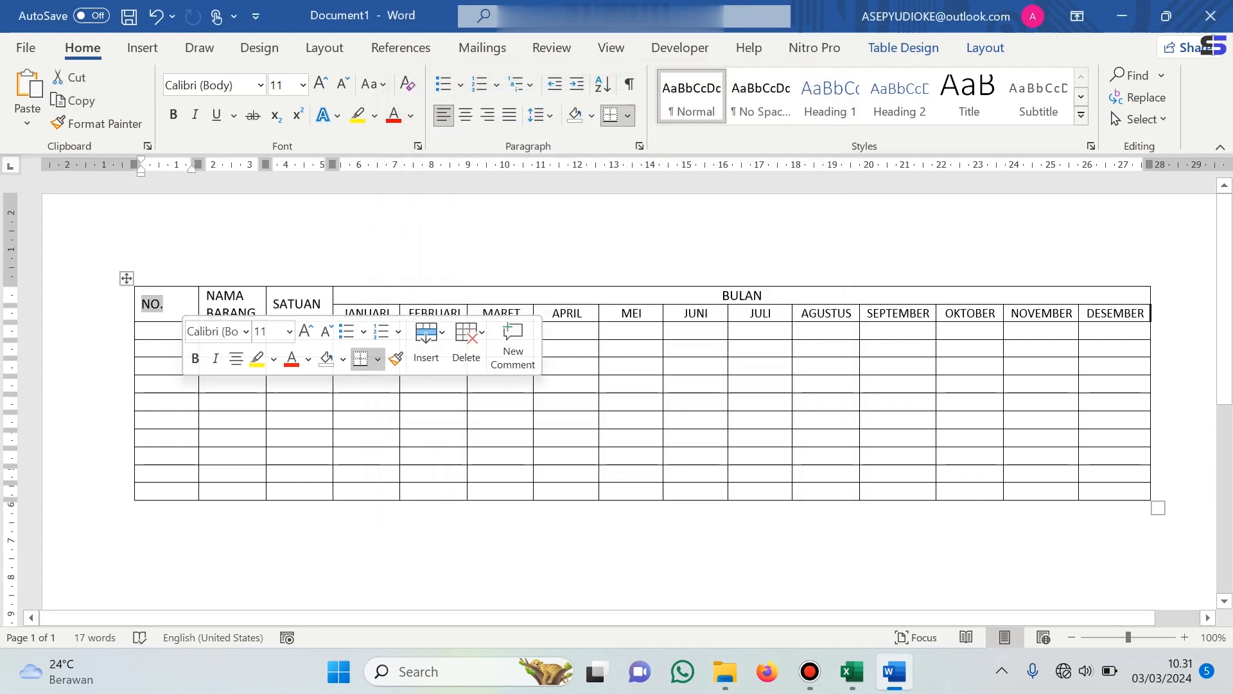
click(273, 401)
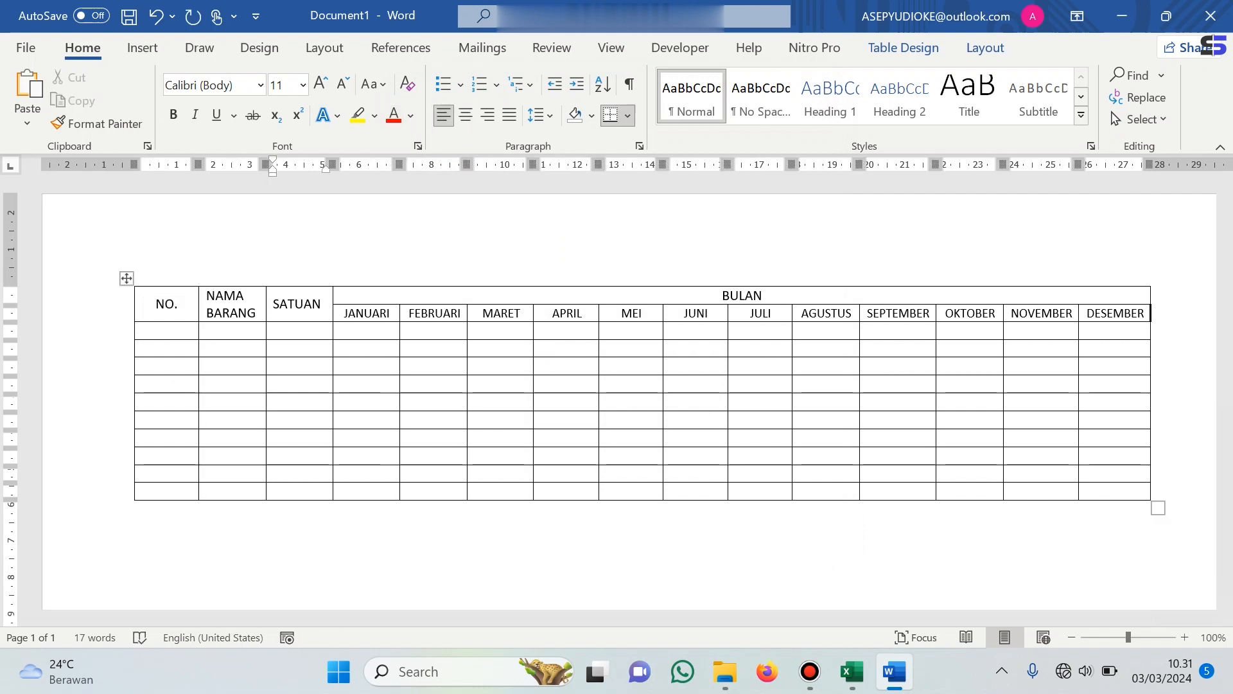
drag(198, 385, 180, 386)
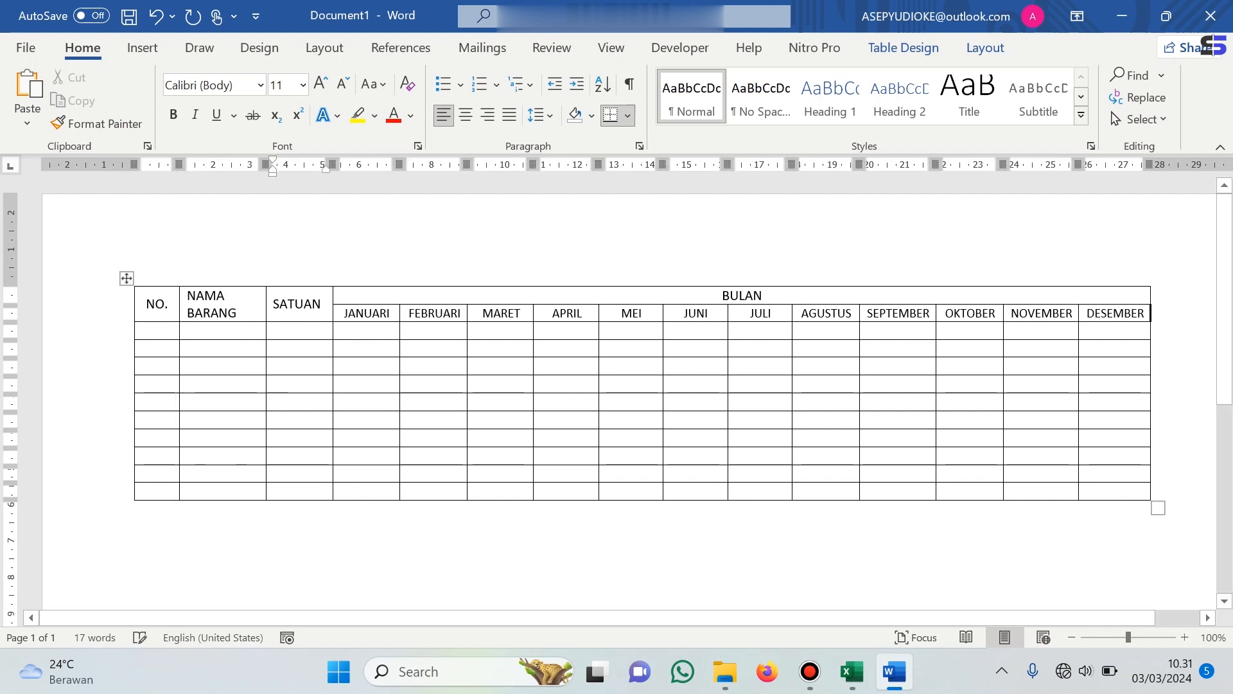
key(ctrl+z)
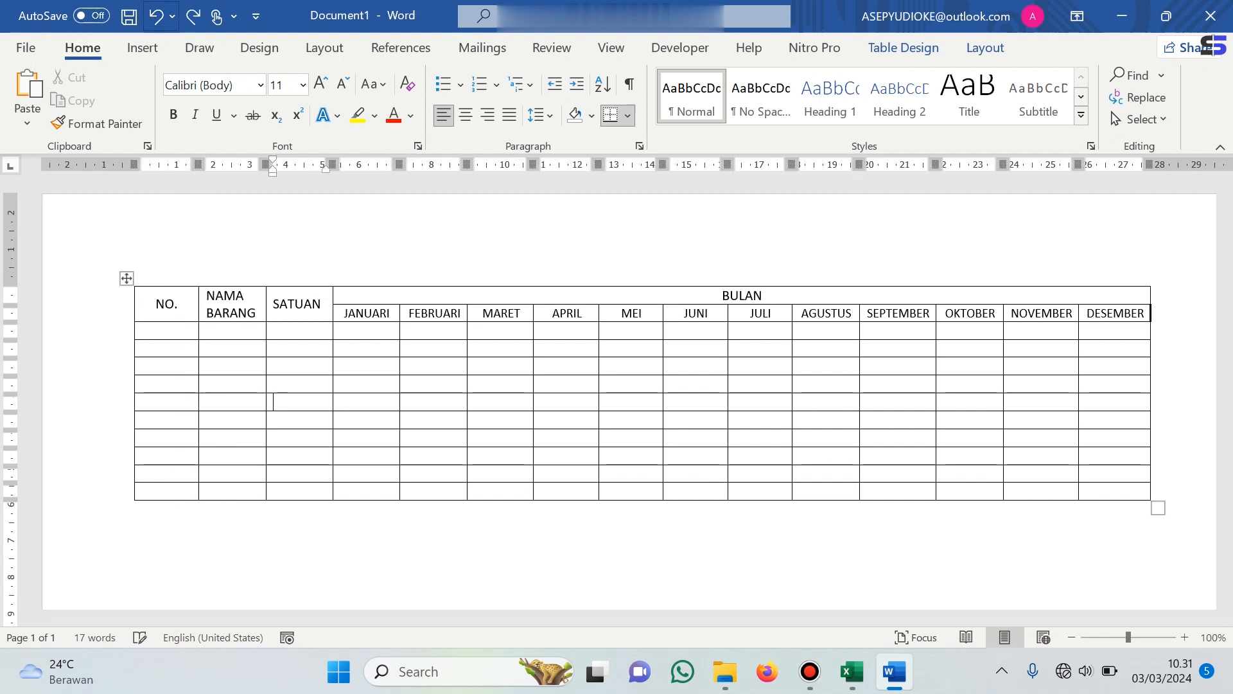
mouse_move(199, 385)
mouse_down()
mouse_move(171, 385)
mouse_move(223, 385)
mouse_move(192, 386)
mouse_up()
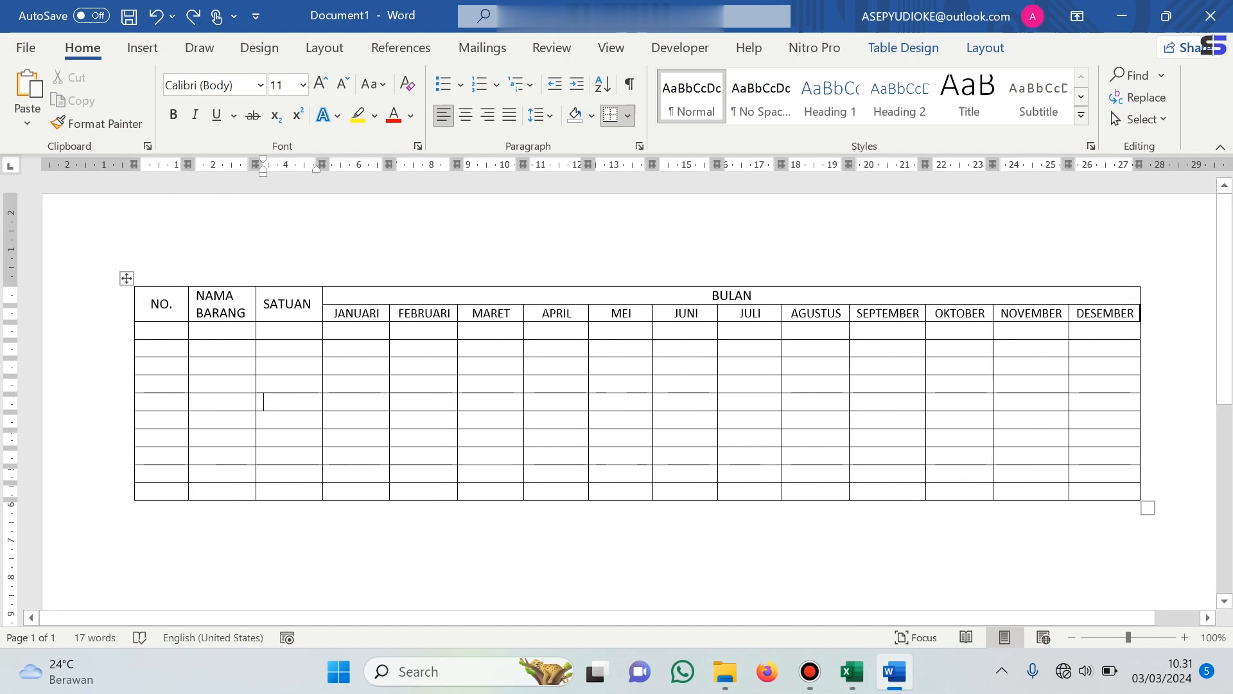
mouse_move(188, 401)
mouse_down()
mouse_move(155, 402)
mouse_move(180, 402)
mouse_up()
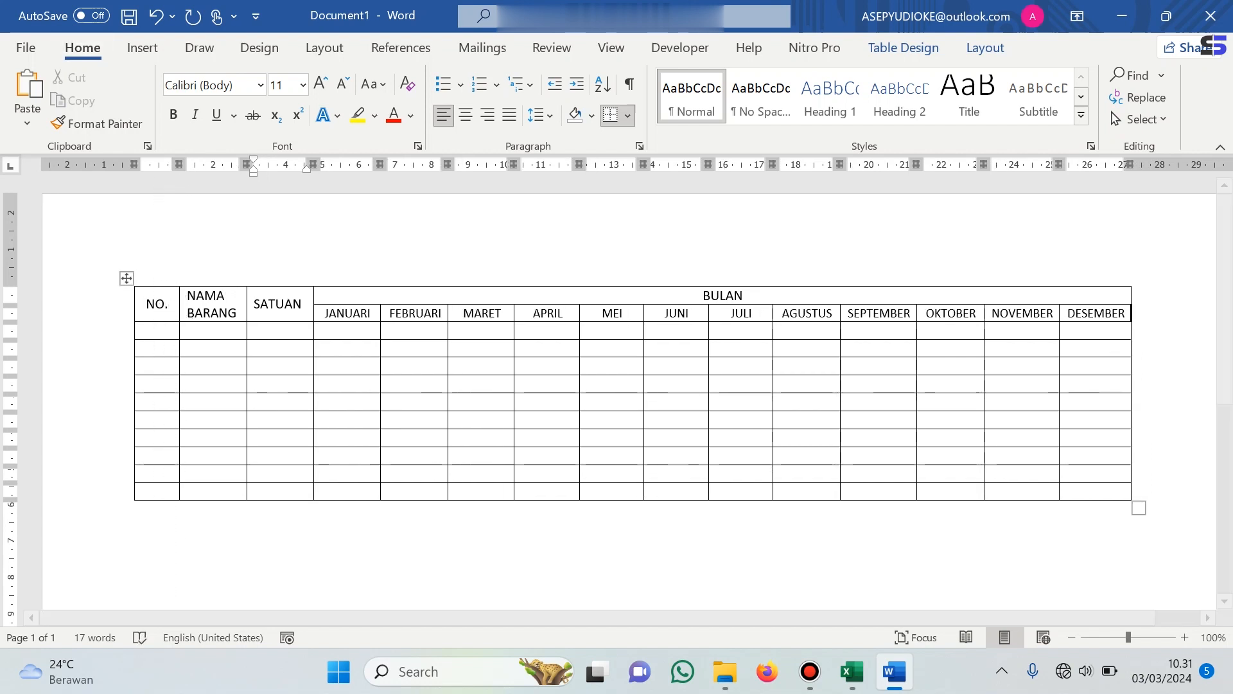
mouse_move(180, 402)
mouse_down()
mouse_move(212, 401)
mouse_move(171, 402)
mouse_up()
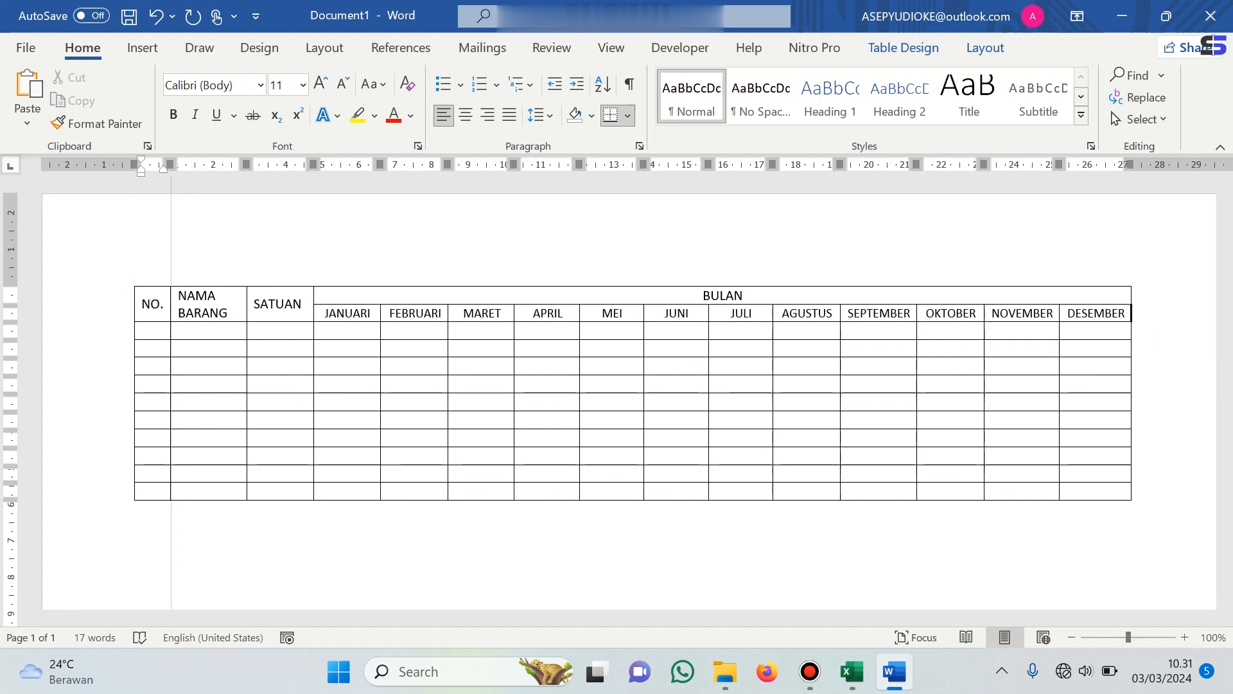
Center the NAMA BARANG heading horizontally in its cell
click(273, 401)
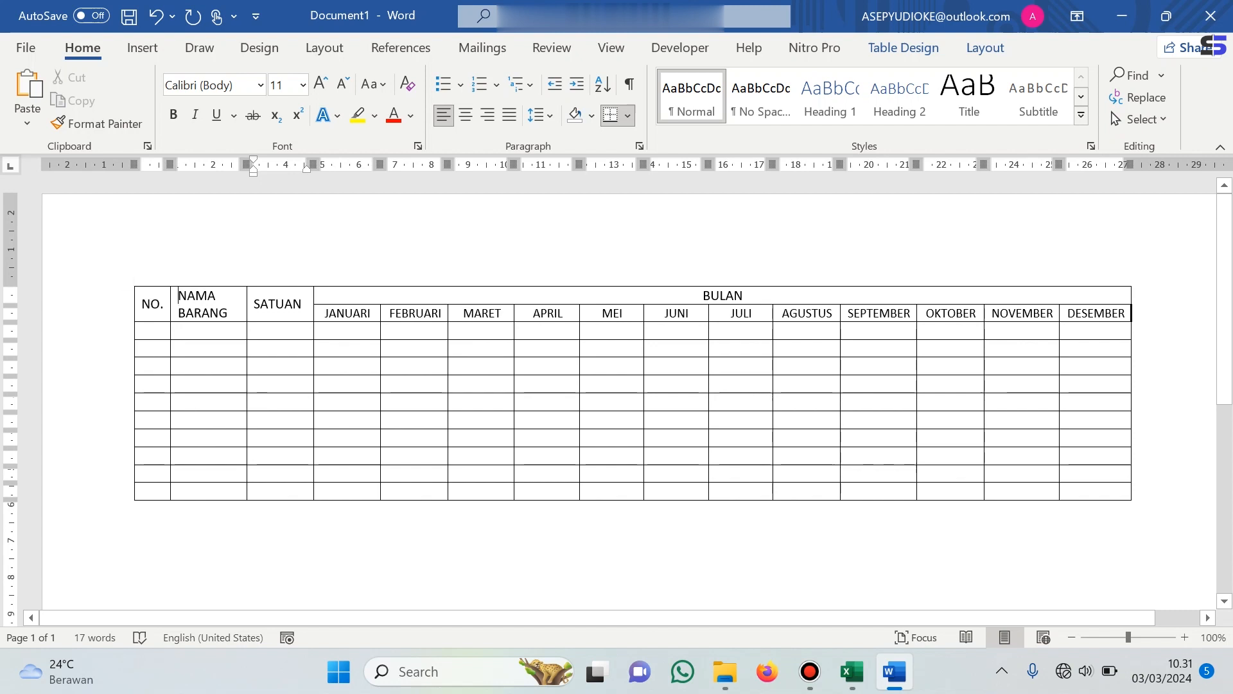
drag(179, 295, 227, 313)
key(ctrl+e)
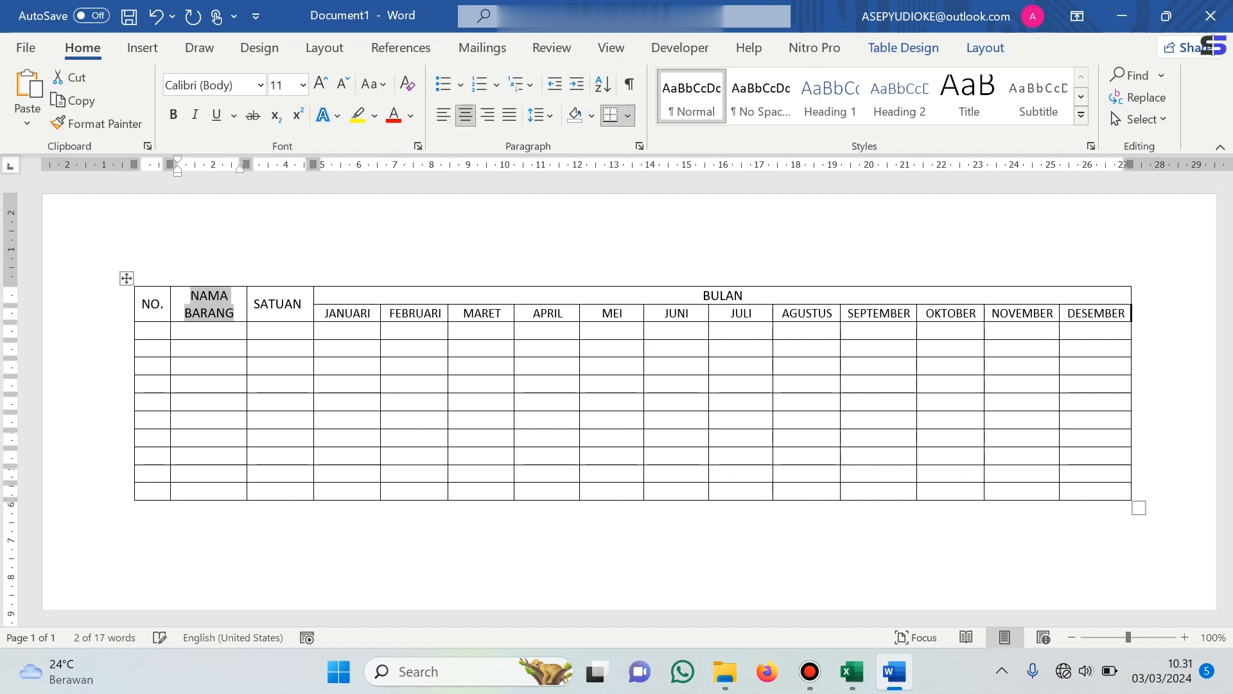
Number the ten rows in the NO. column from 1 to 10
click(148, 331)
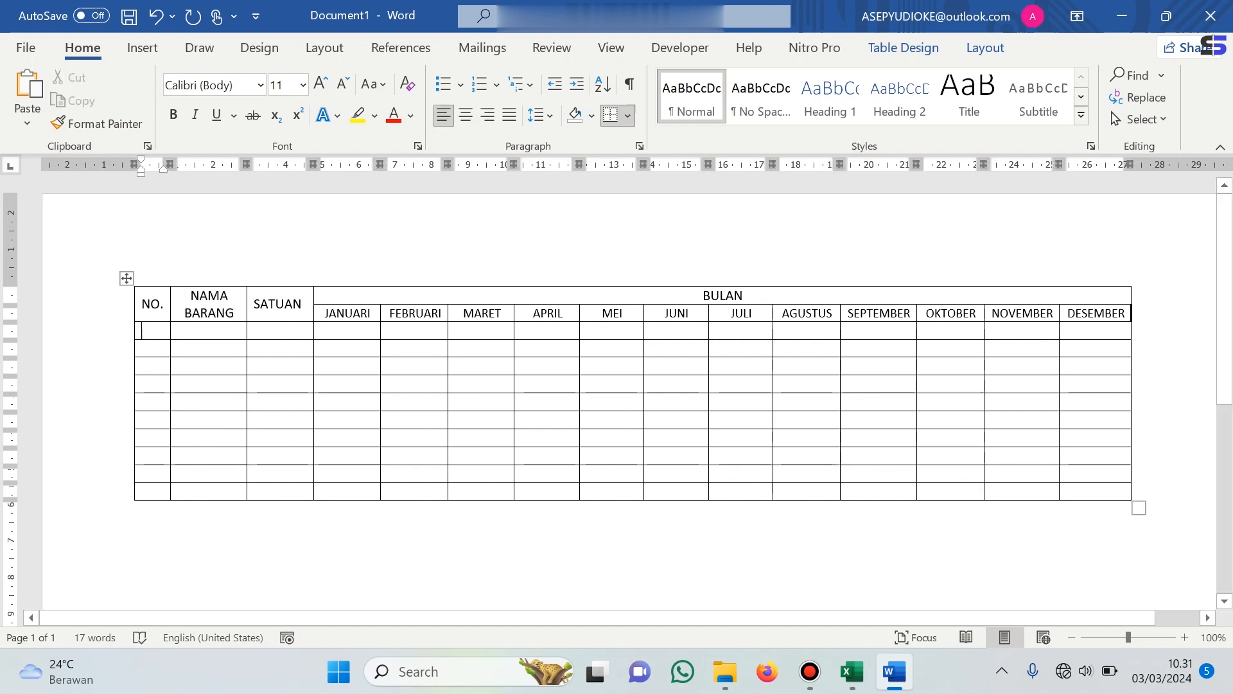
text(1)
key(Down)
text(2)
key(Down)
text(3)
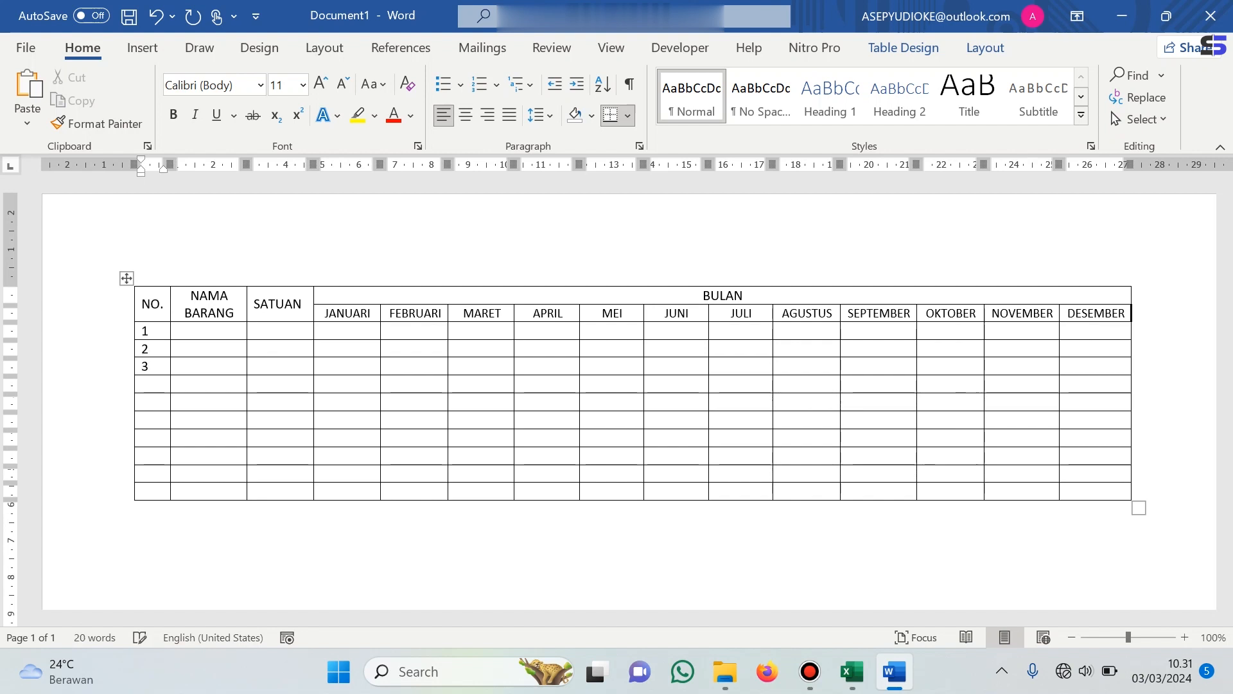
key(Down)
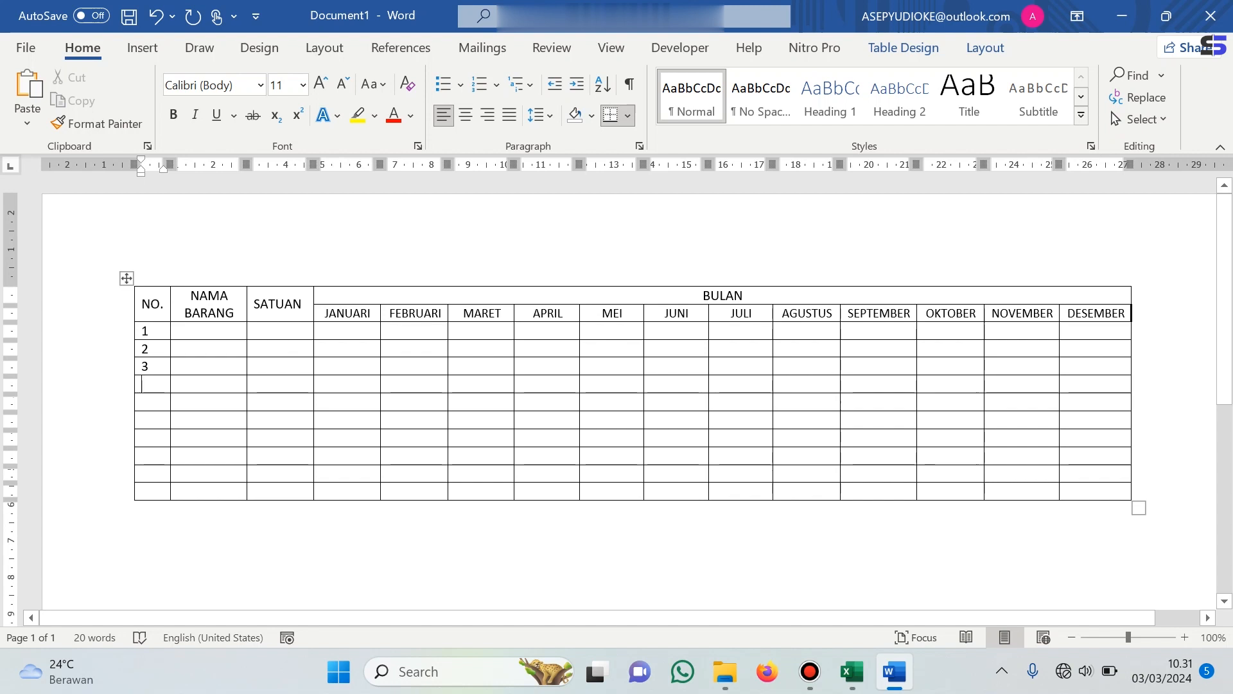
key(4)
key(Down)
key(5)
key(Down)
key(6)
key(Down)
key(7)
key(Down)
key(8)
key(Down)
text(9)
key(Down)
text(10)
key(Down)
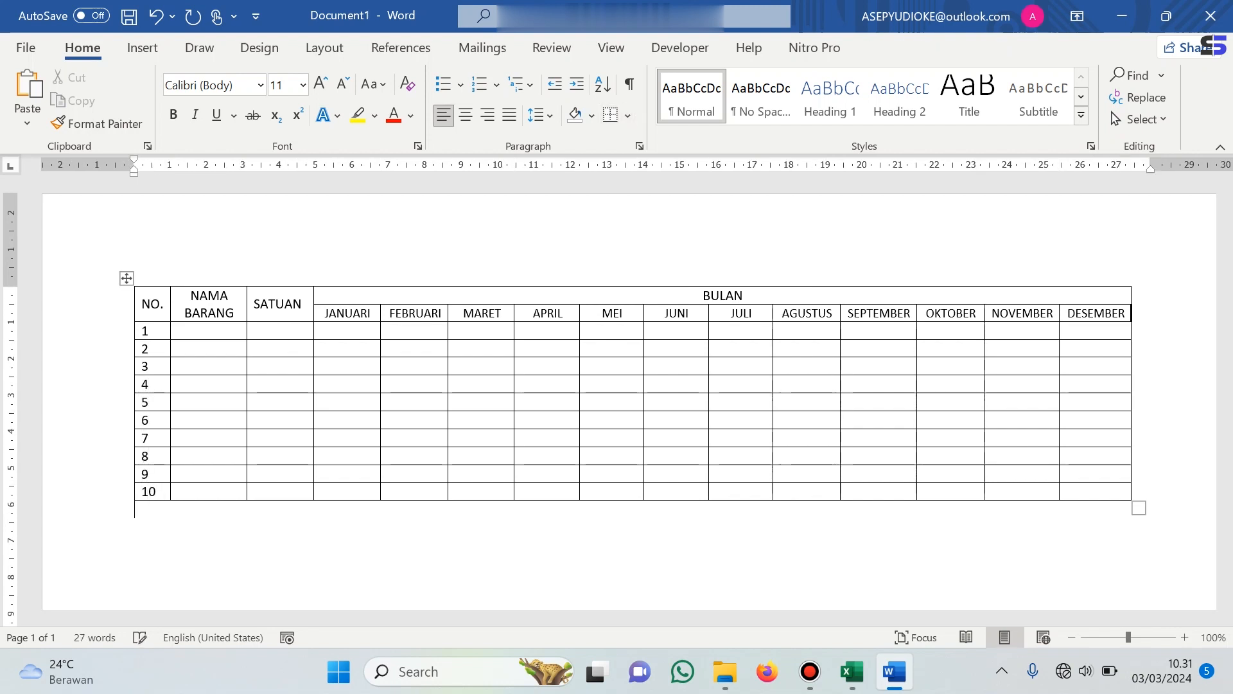
Copy the item names B5:B14 from the Excel workbook and paste them into the Word table's NAMA BARANG column, starting at row 1
click(852, 671)
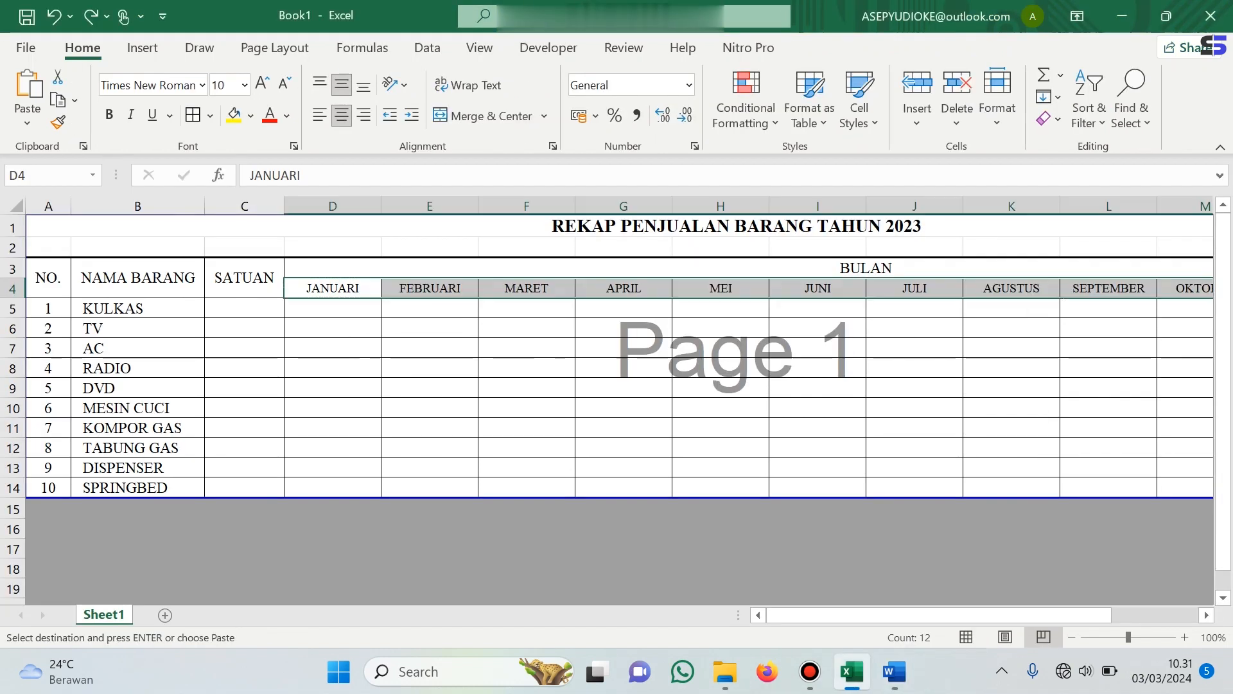
drag(138, 308, 138, 488)
right_click(141, 482)
click(198, 190)
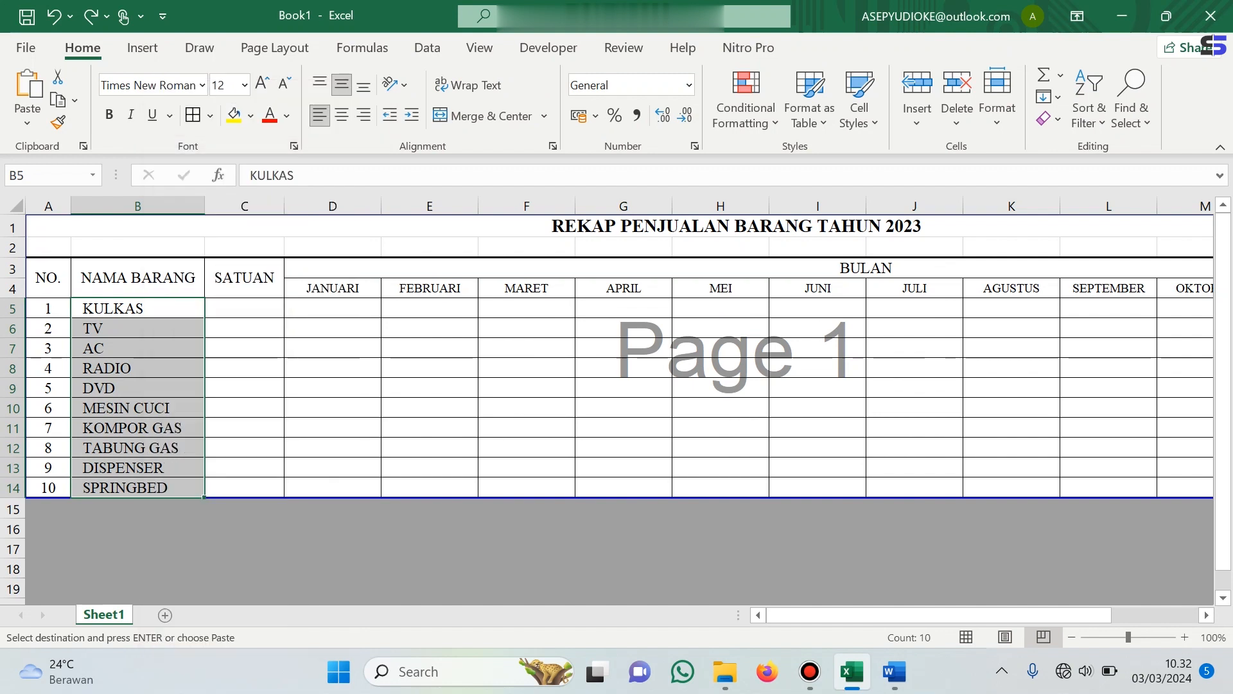
click(893, 671)
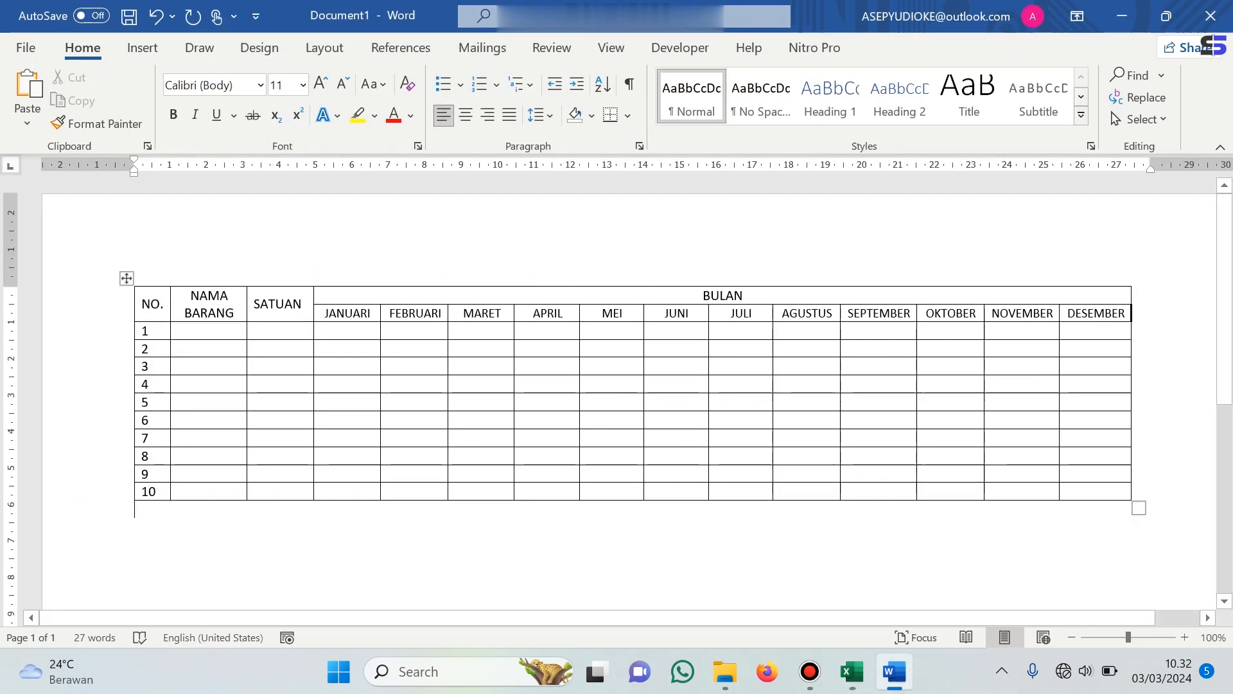
right_click(216, 331)
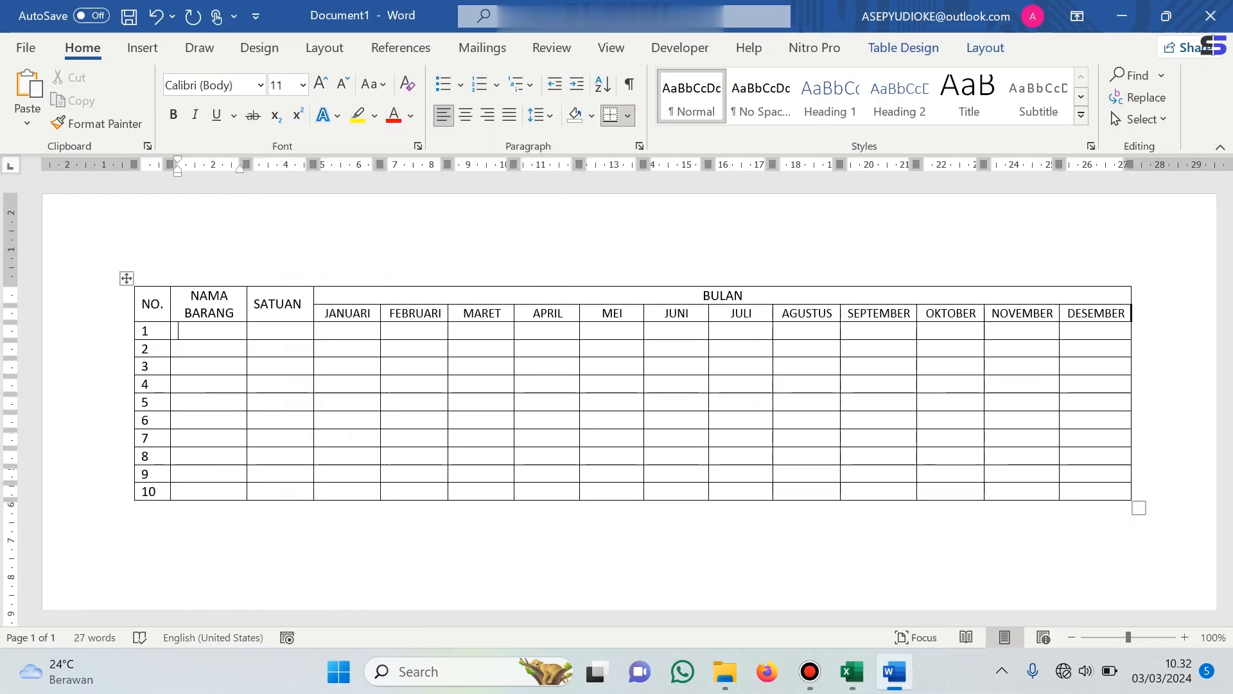
click(347, 309)
Rotate the text of the month headings JANUARI to DESEMBER to read vertically from the bottom of the cell upward
drag(1155, 313, 1154, 312)
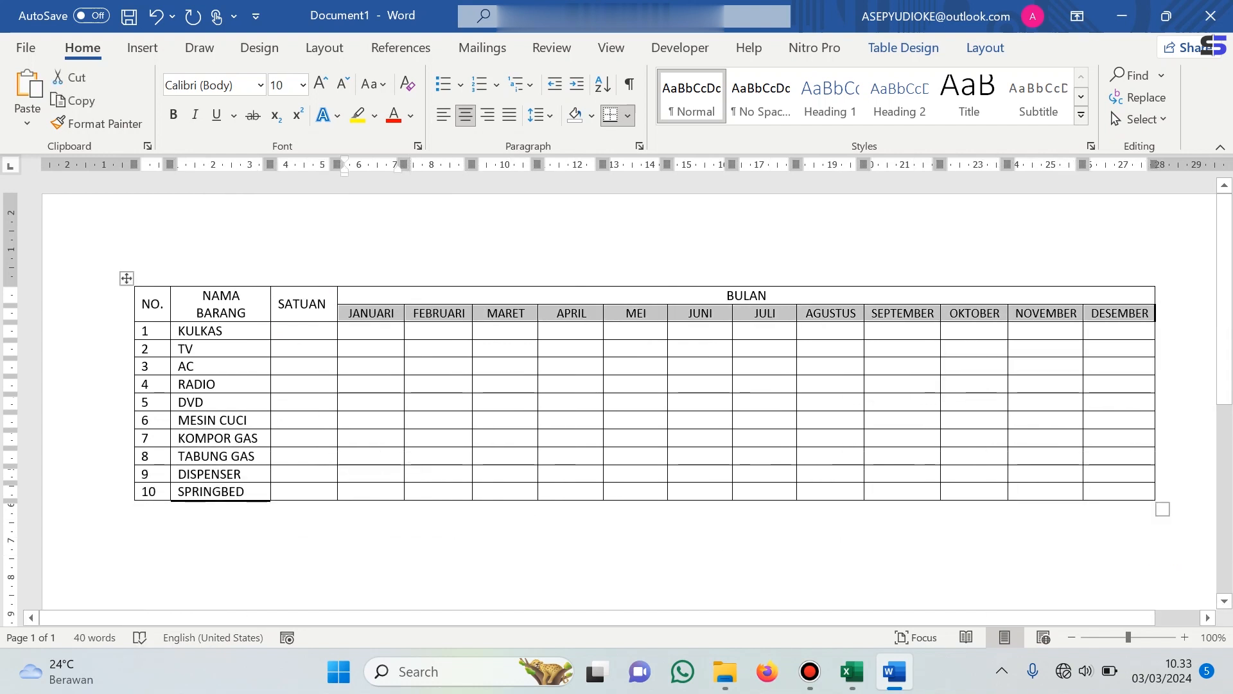
right_click(390, 313)
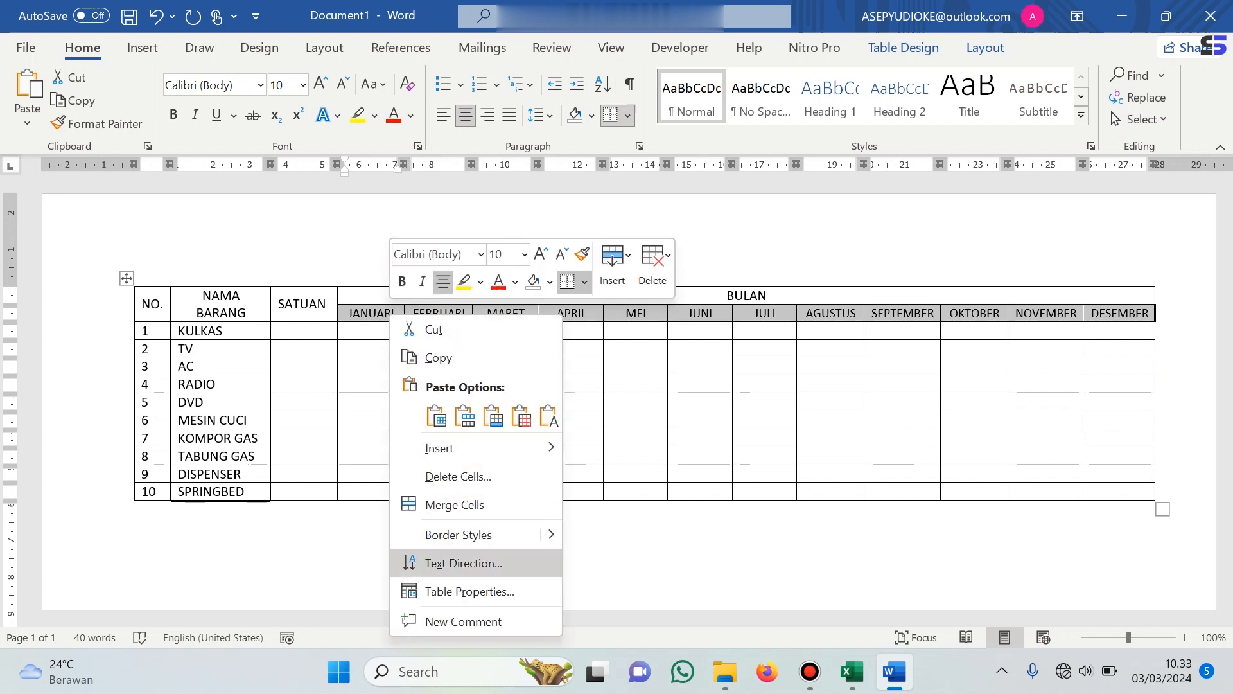
click(462, 562)
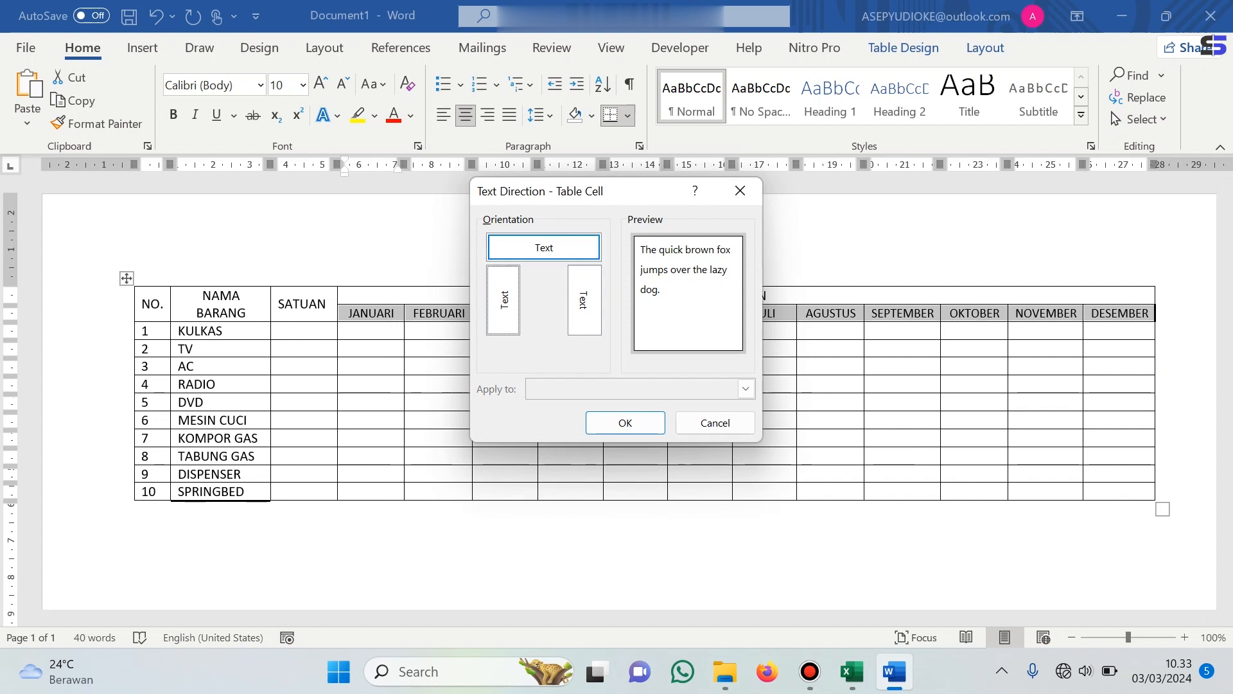
click(503, 300)
click(584, 300)
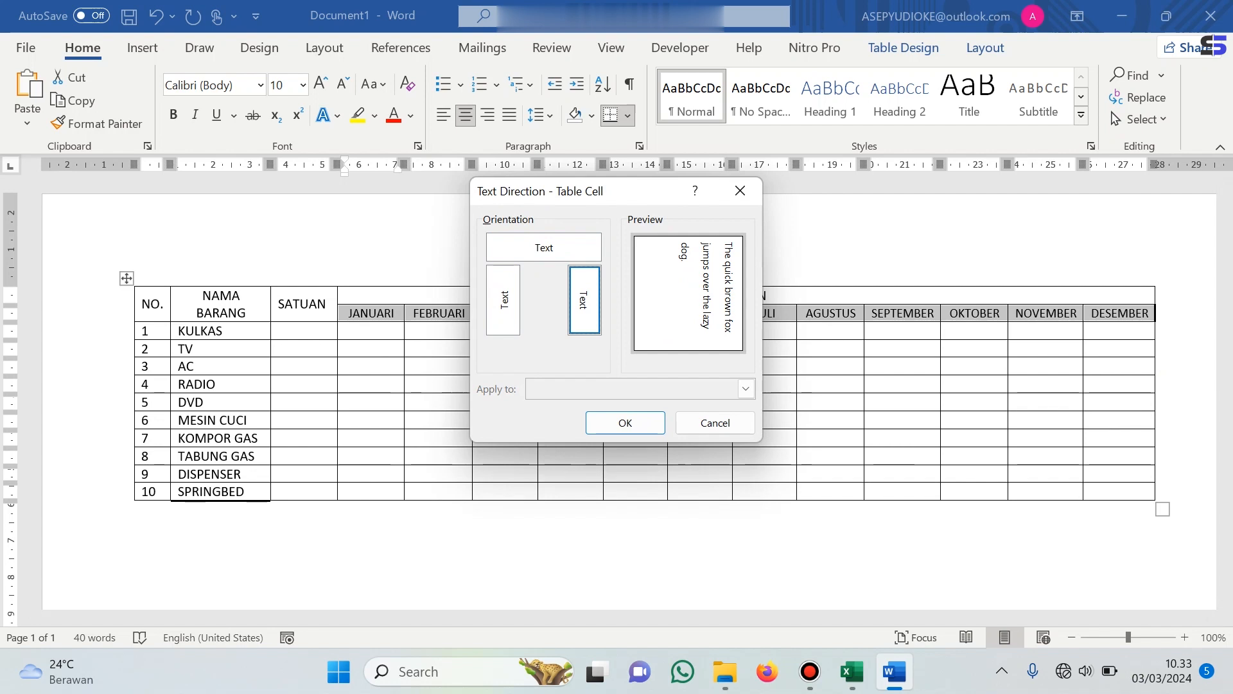
click(504, 300)
click(625, 422)
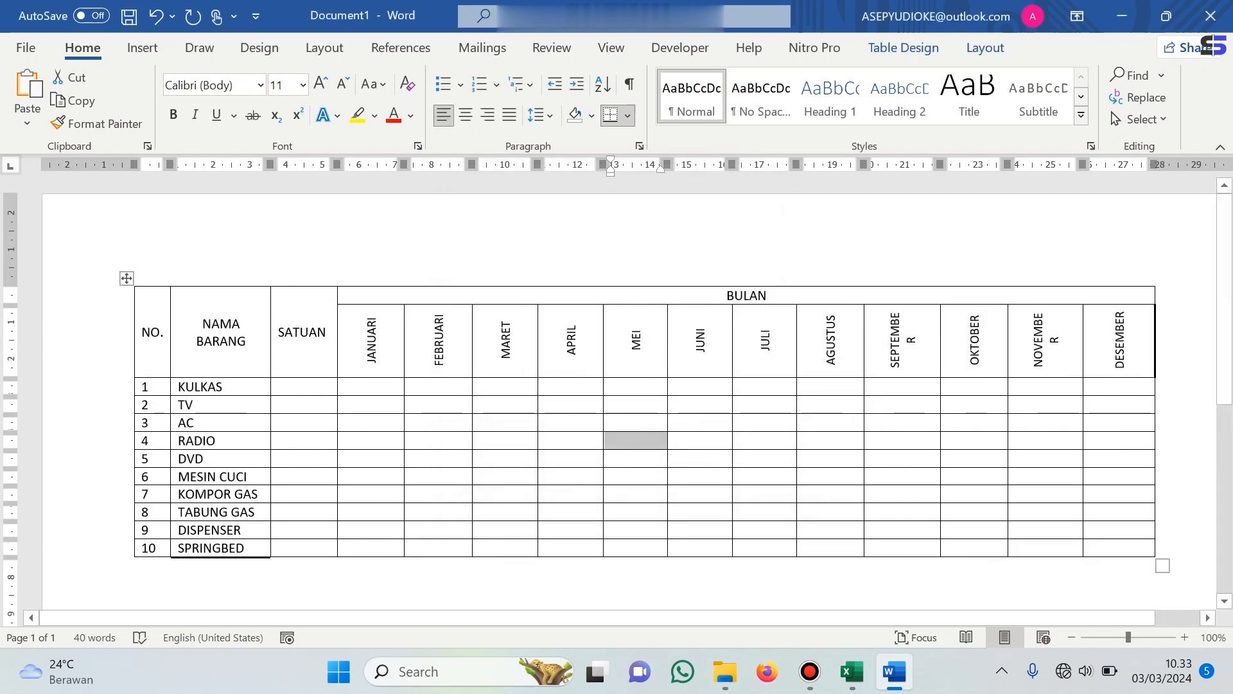
Switch to the Excel workbook and set the month headings D4:O4 to vertical text with stacked letters
click(851, 671)
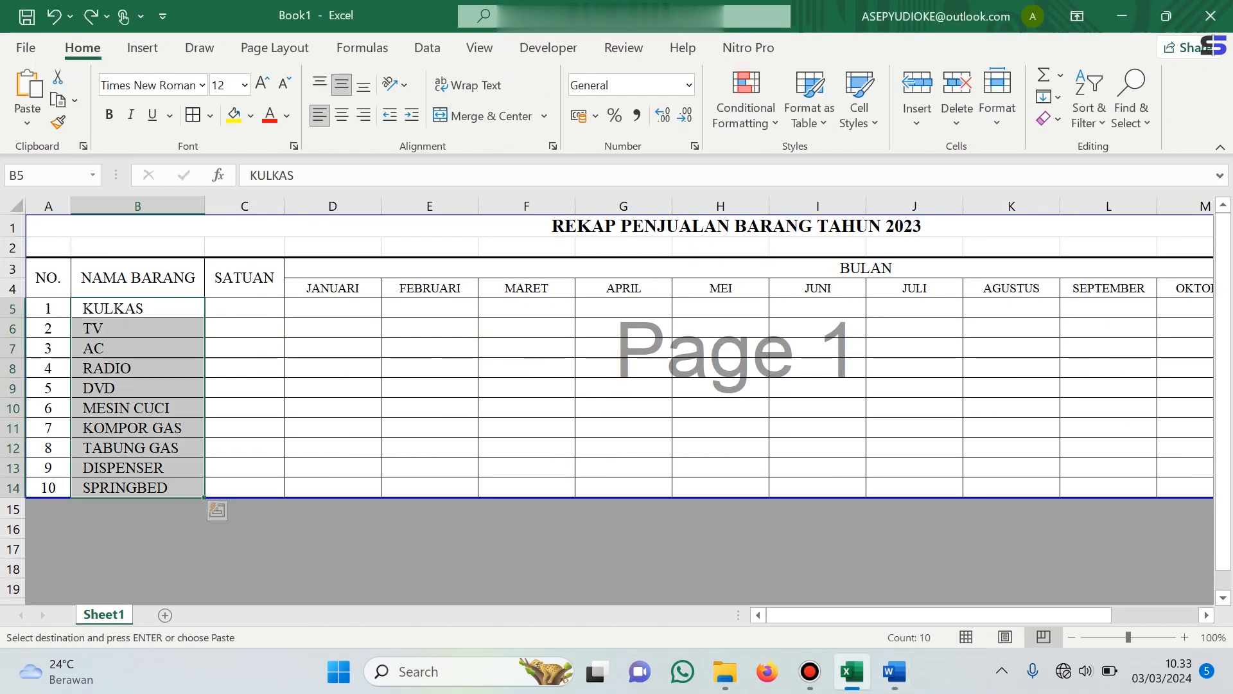
drag(332, 287, 1092, 298)
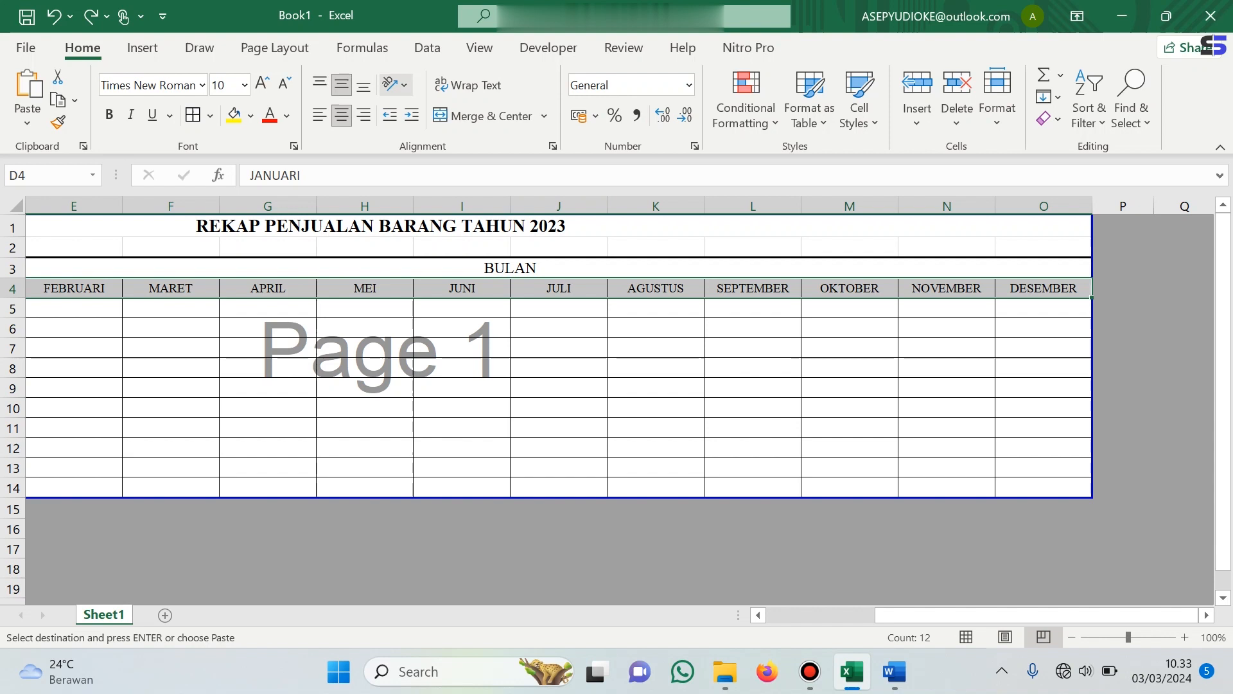
click(394, 84)
click(446, 168)
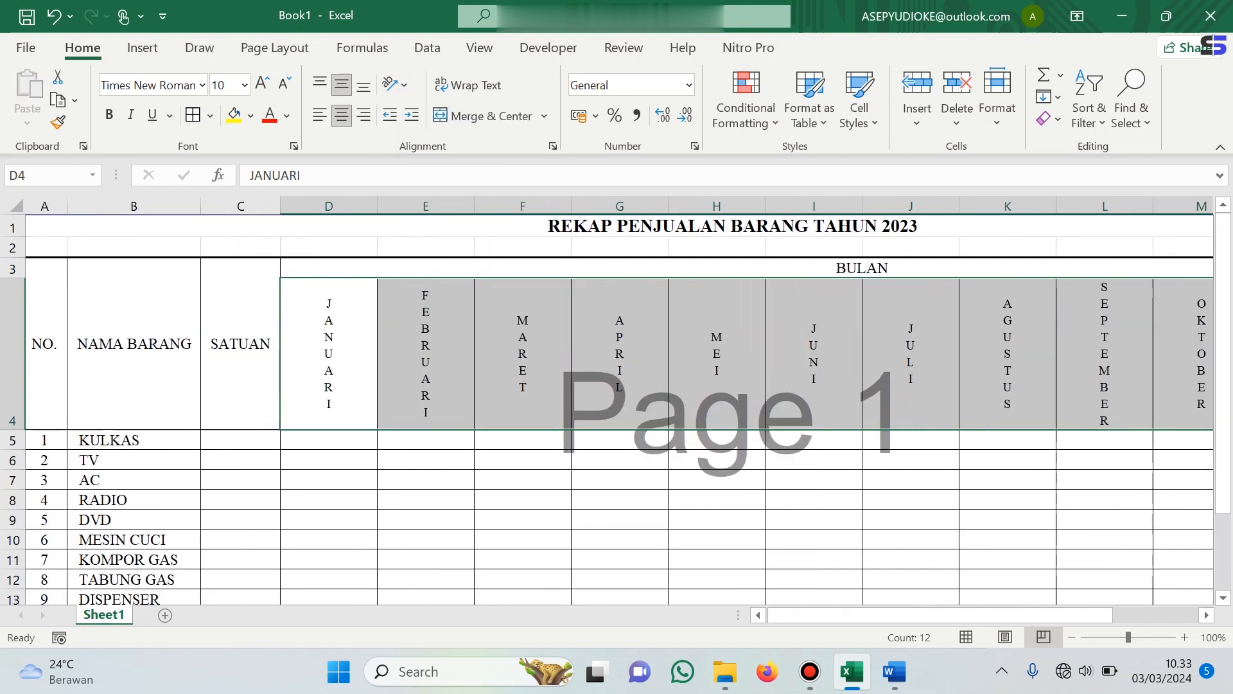
click(623, 479)
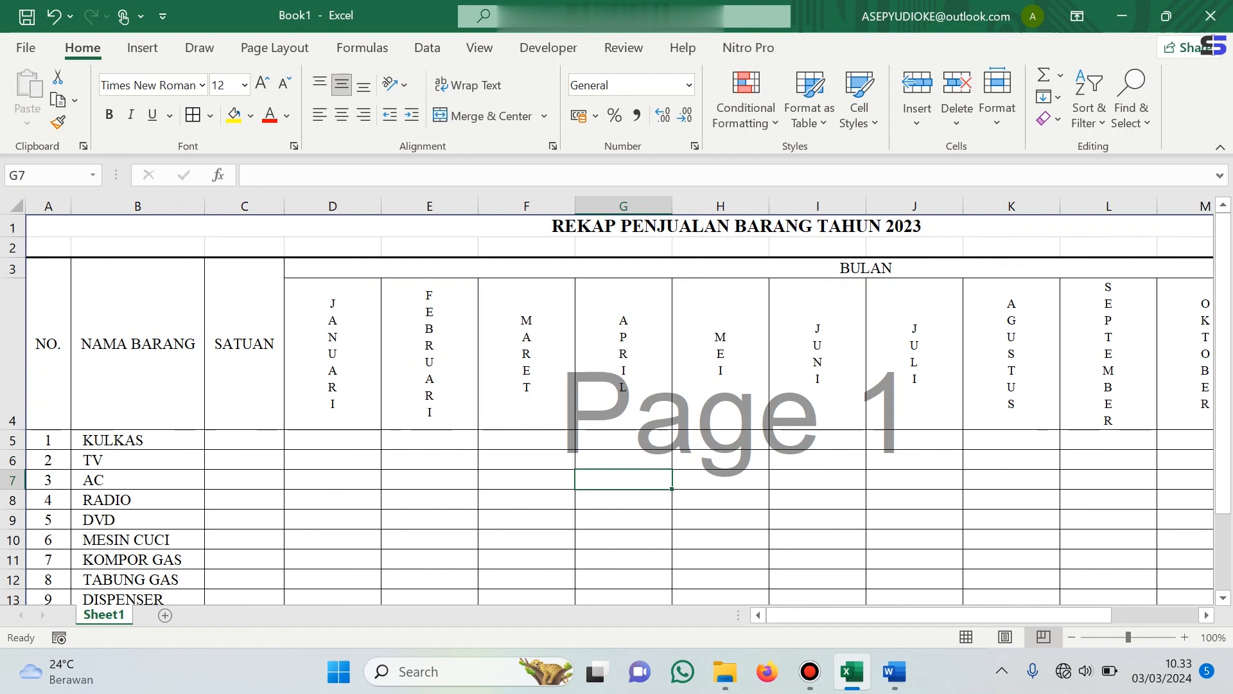
Return to the Word document and select the BULAN heading together with all twelve month columns beneath it
click(894, 671)
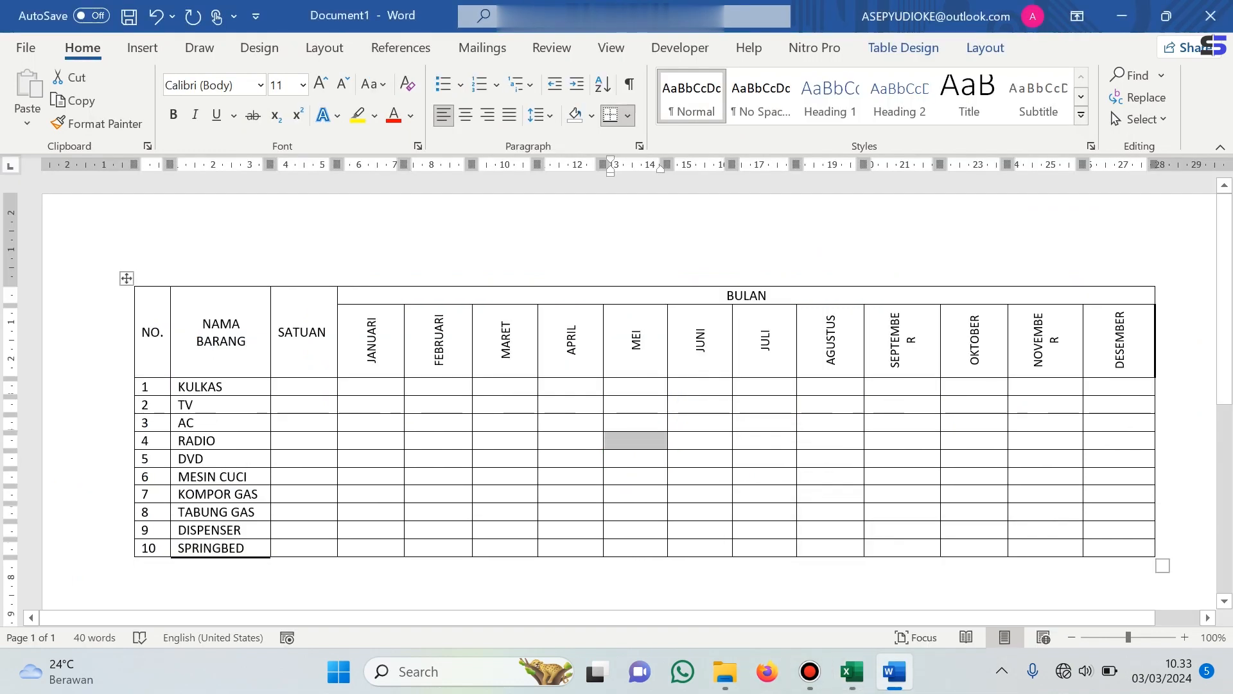
click(421, 285)
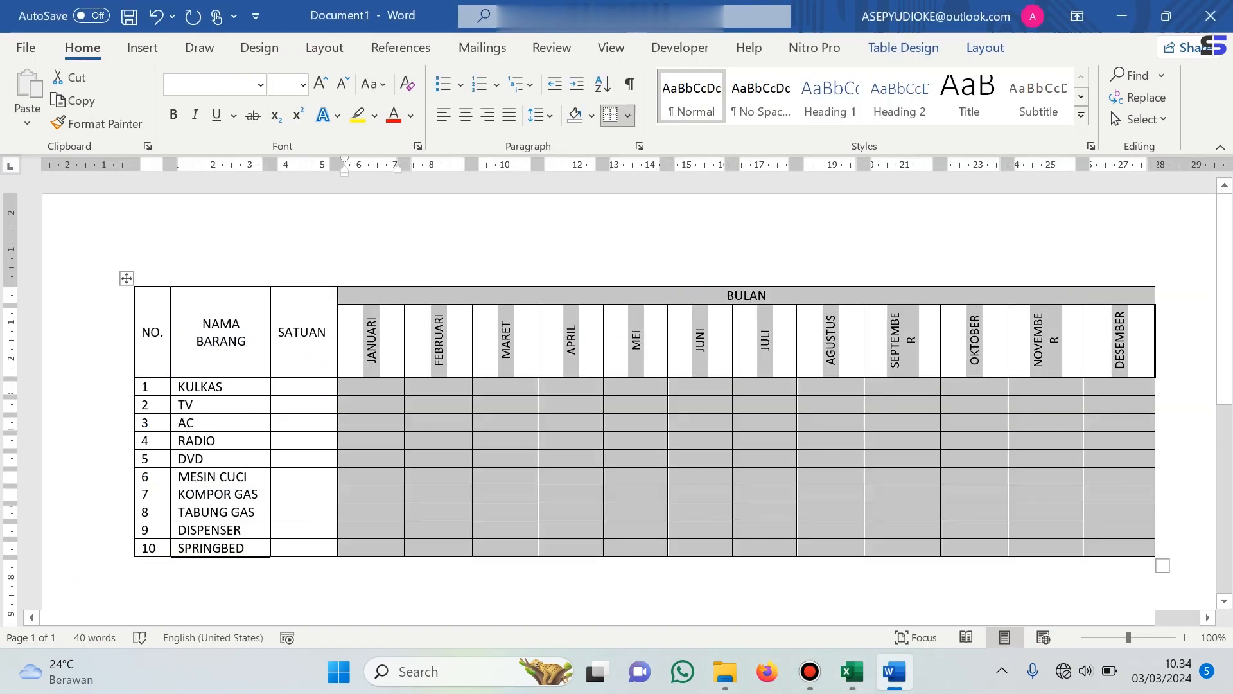